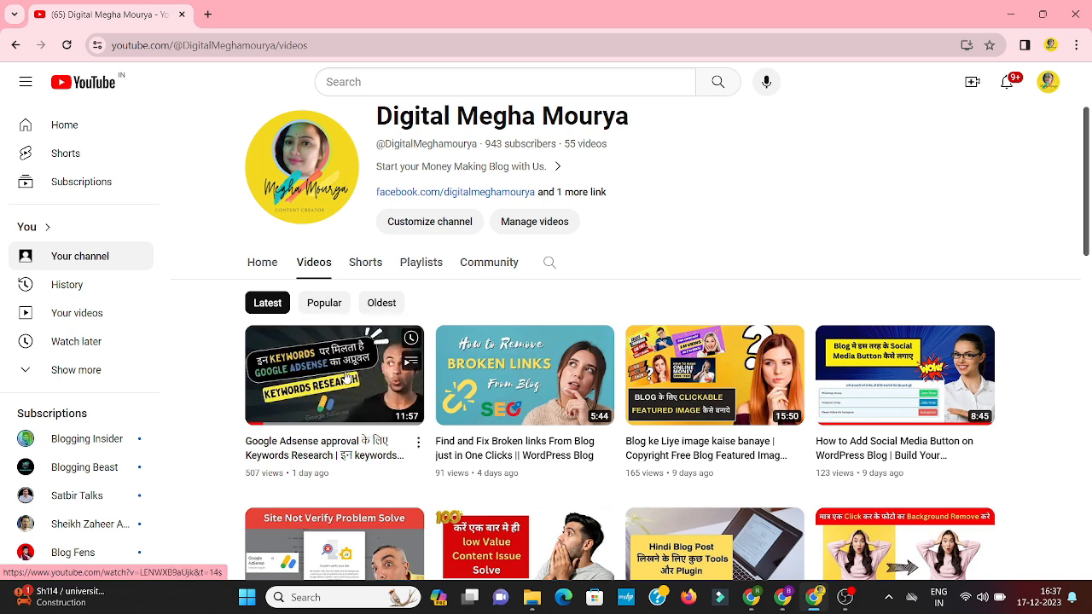
{"action": "scroll", "coordinate": [292, 381], "scroll_direction": "down", "scroll_amount": 1}
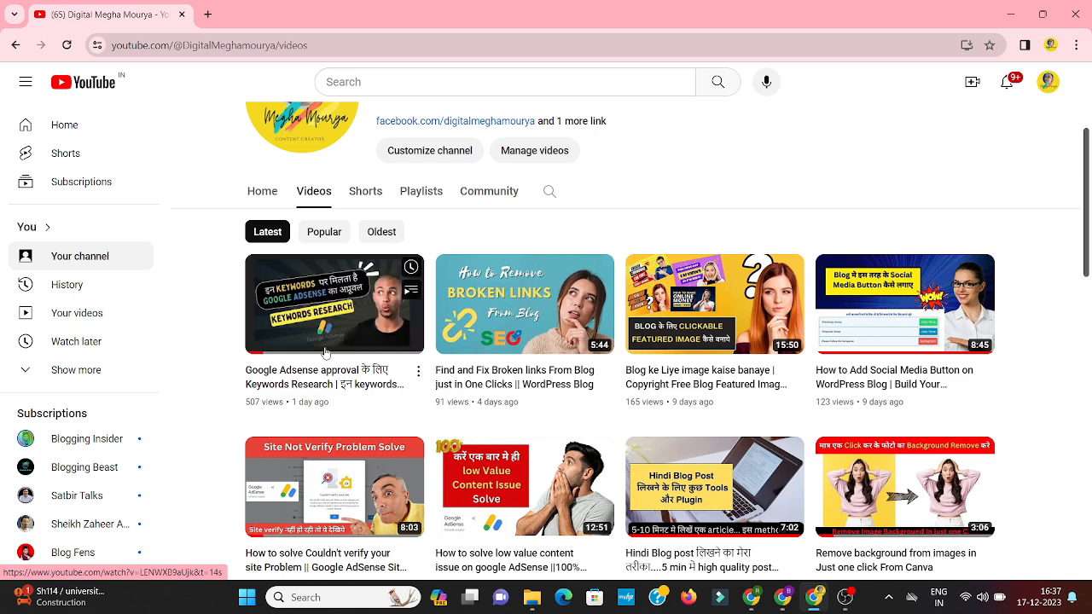
{"action": "left_click", "coordinate": [783, 605]}
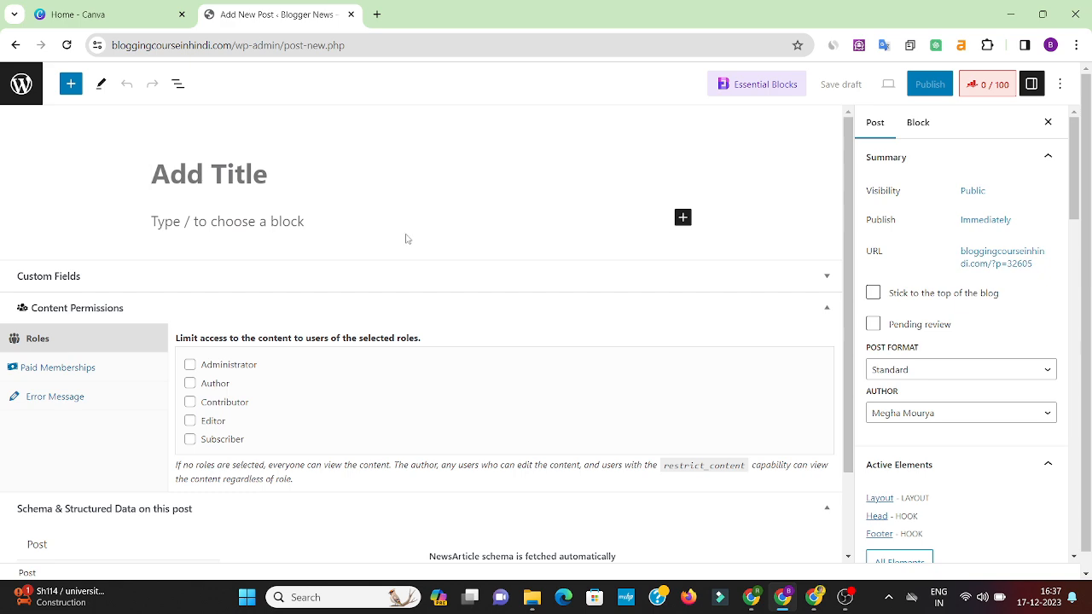
{"action": "left_click", "coordinate": [785, 598]}
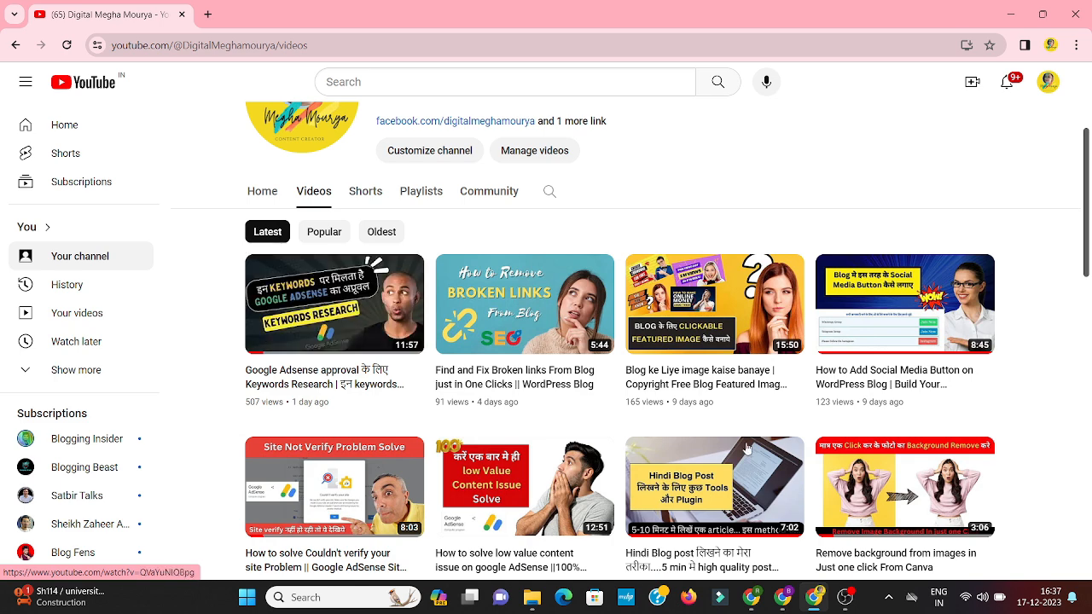
{"action": "left_click", "coordinate": [786, 607]}
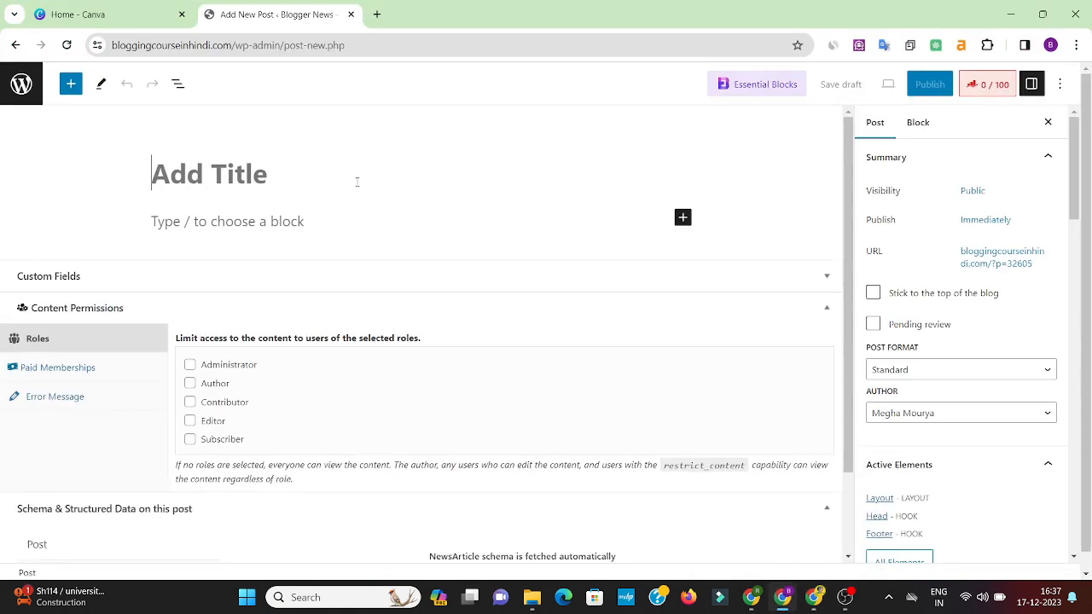
Switch to the Google results for "सबसे अच्छी खरीदारी करने वाली वेबसाइट कौन सी है?" and select the whole query
{"action": "left_click", "coordinate": [755, 603]}
{"action": "triple_click", "coordinate": [151, 95]}
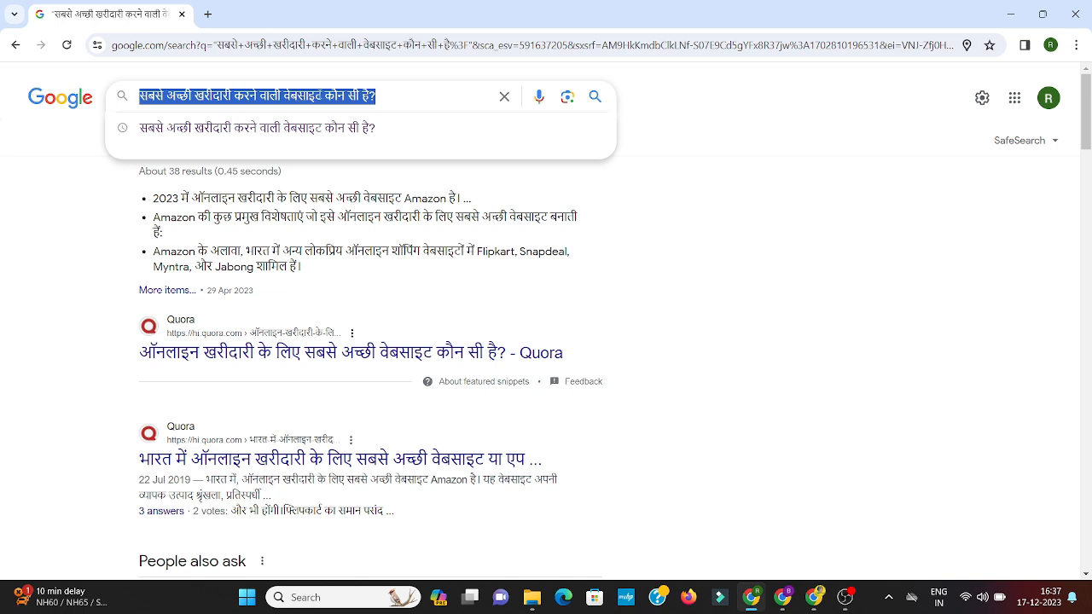
{"action": "triple_click", "coordinate": [240, 97]}
{"action": "left_click", "coordinate": [813, 597]}
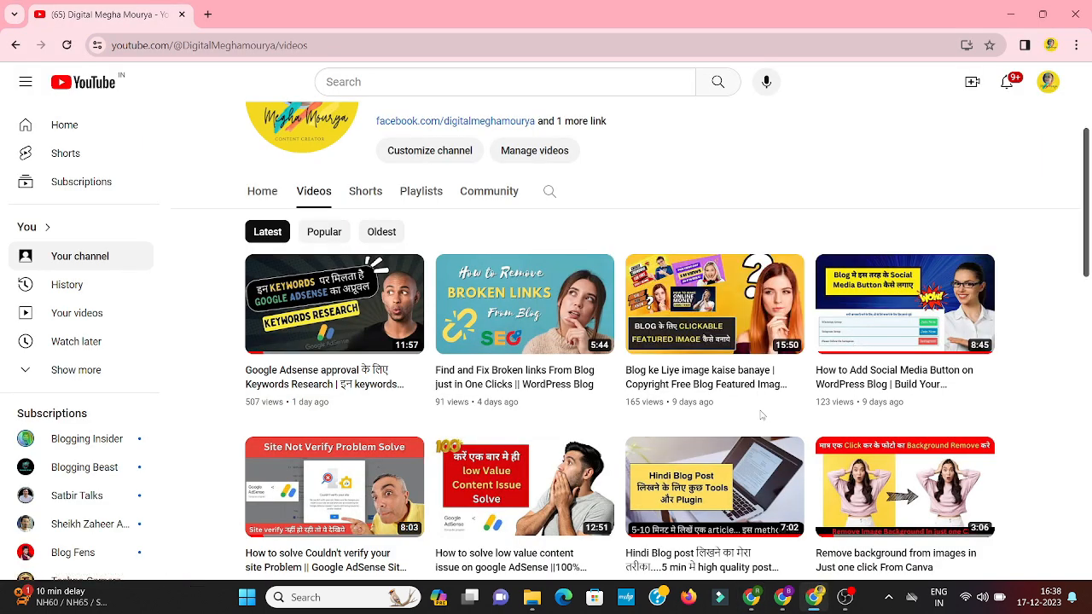
{"action": "key", "text": "alt+Tab"}
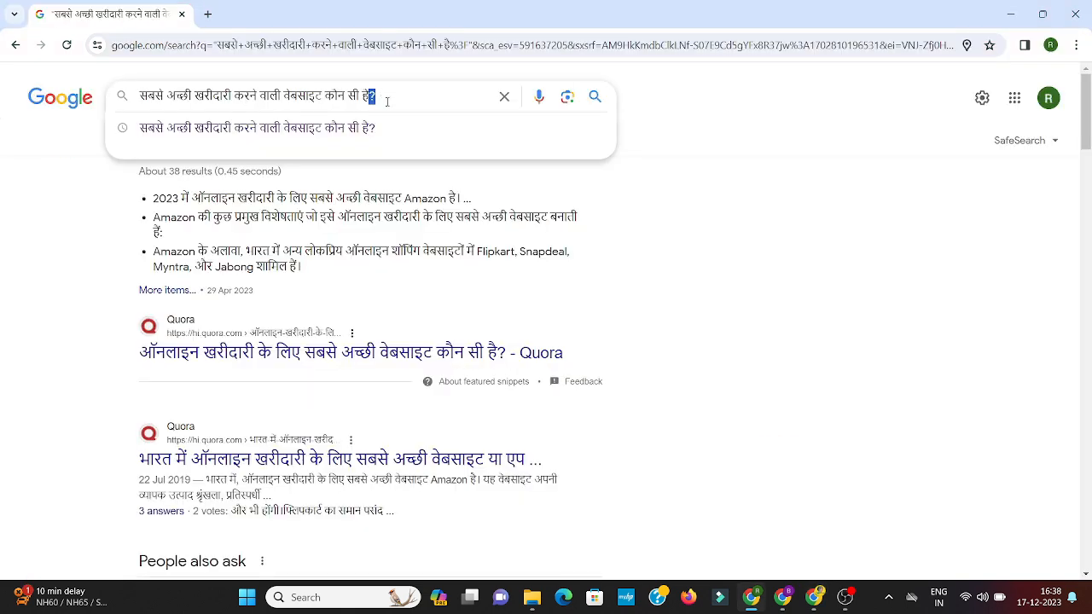
{"action": "key", "text": "ctrl+a"}
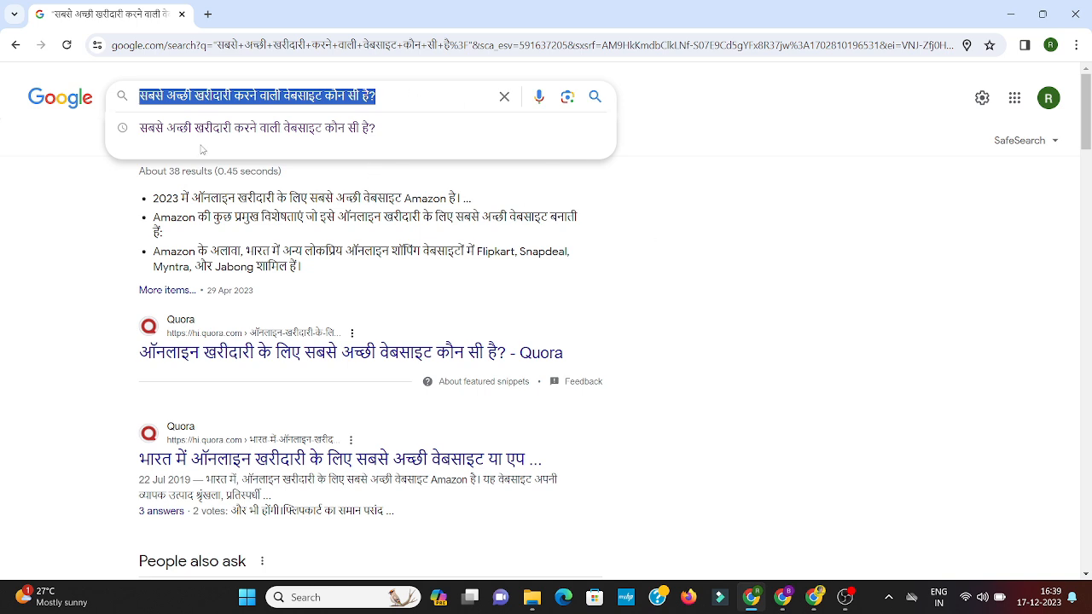
Examine the related questions in the People also ask section for further keyword ideas
{"action": "scroll", "coordinate": [290, 349], "scroll_direction": "down", "scroll_amount": 4}
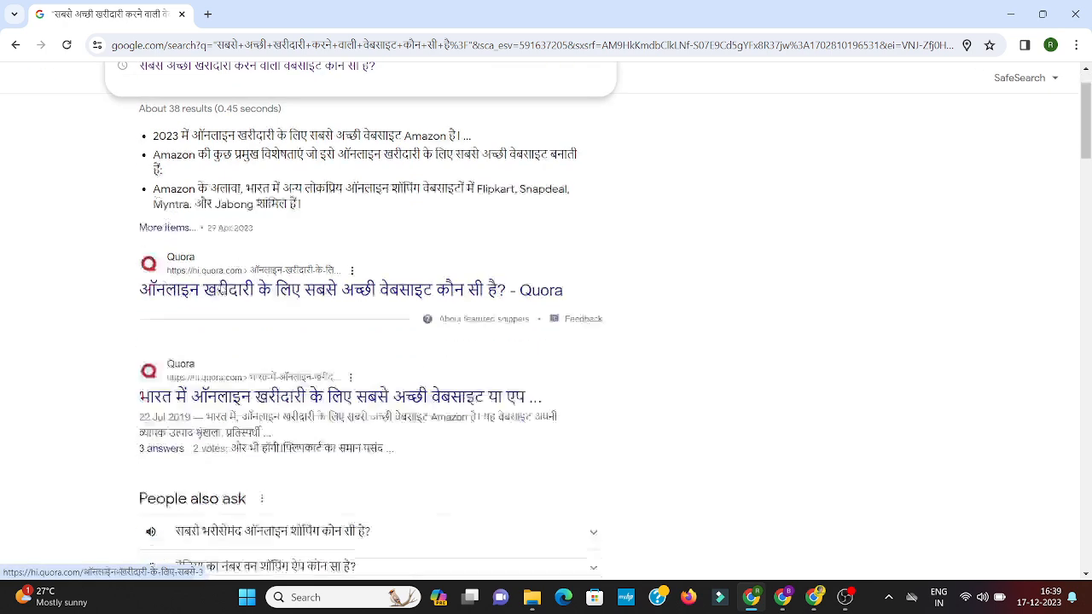
{"action": "left_click_drag", "start_coordinate": [125, 210], "coordinate": [258, 211]}
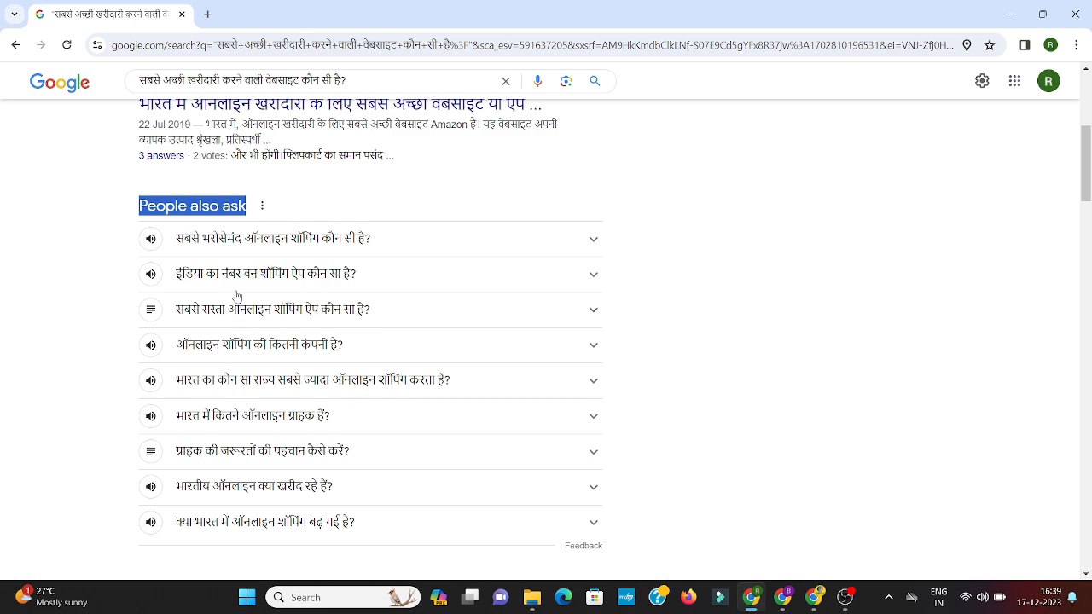
{"action": "scroll", "coordinate": [252, 343], "scroll_direction": "down", "scroll_amount": 2}
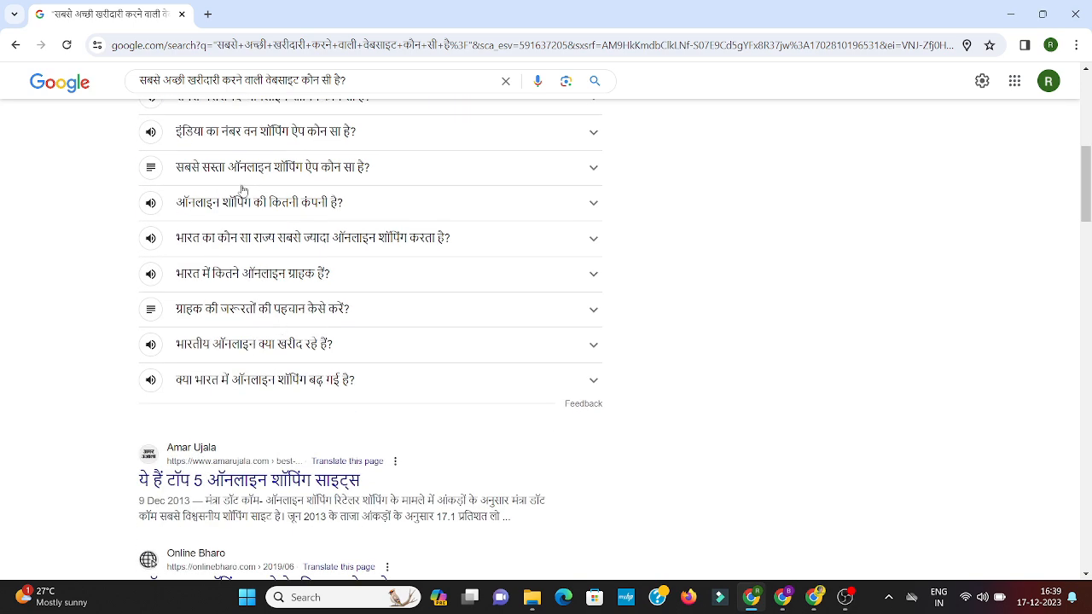
{"action": "scroll", "coordinate": [221, 279], "scroll_direction": "up", "scroll_amount": 1}
{"action": "scroll", "coordinate": [221, 279], "scroll_direction": "up", "scroll_amount": 1}
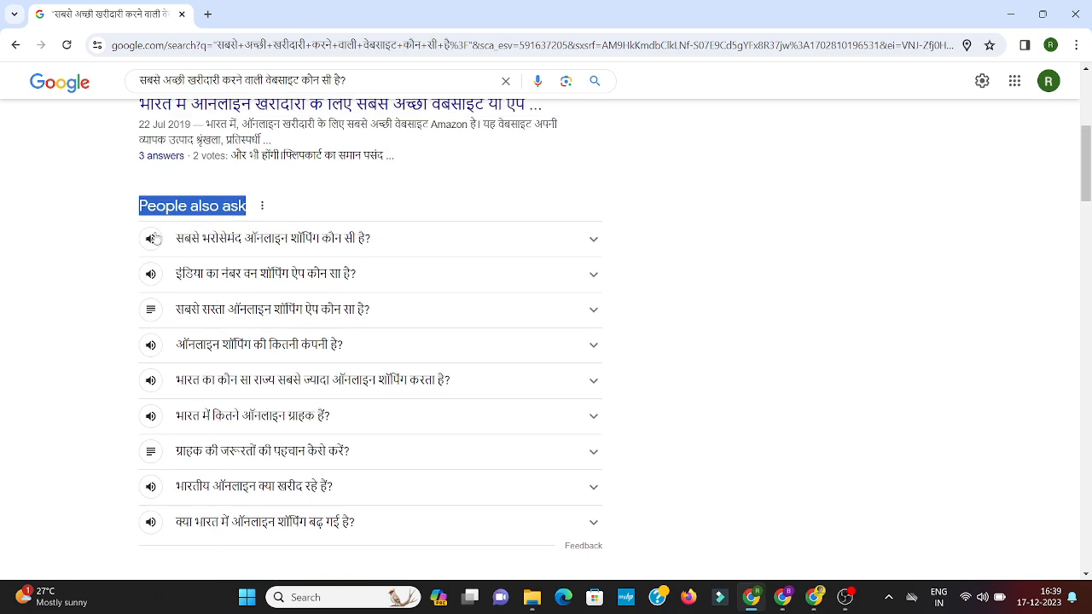
{"action": "scroll", "coordinate": [198, 450], "scroll_direction": "down", "scroll_amount": 2}
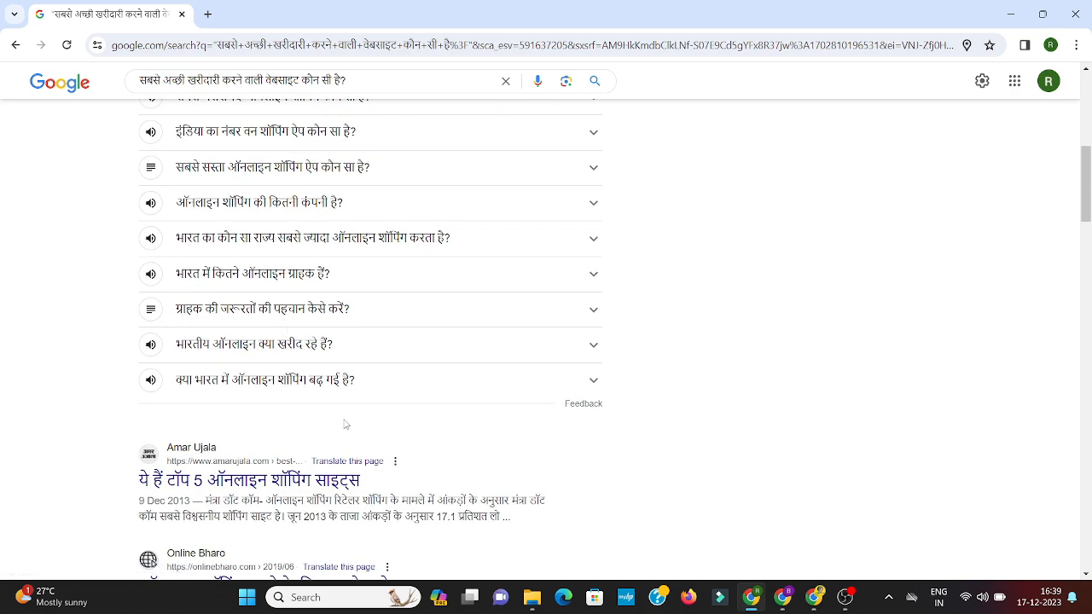
Copy the question "ग्राहक की जरूरतों की पहचान कैसे करें?" from the People also ask list
{"action": "left_click", "coordinate": [149, 308]}
{"action": "left_click_drag", "start_coordinate": [176, 308], "coordinate": [358, 315]}
{"action": "key", "text": "ctrl+c"}
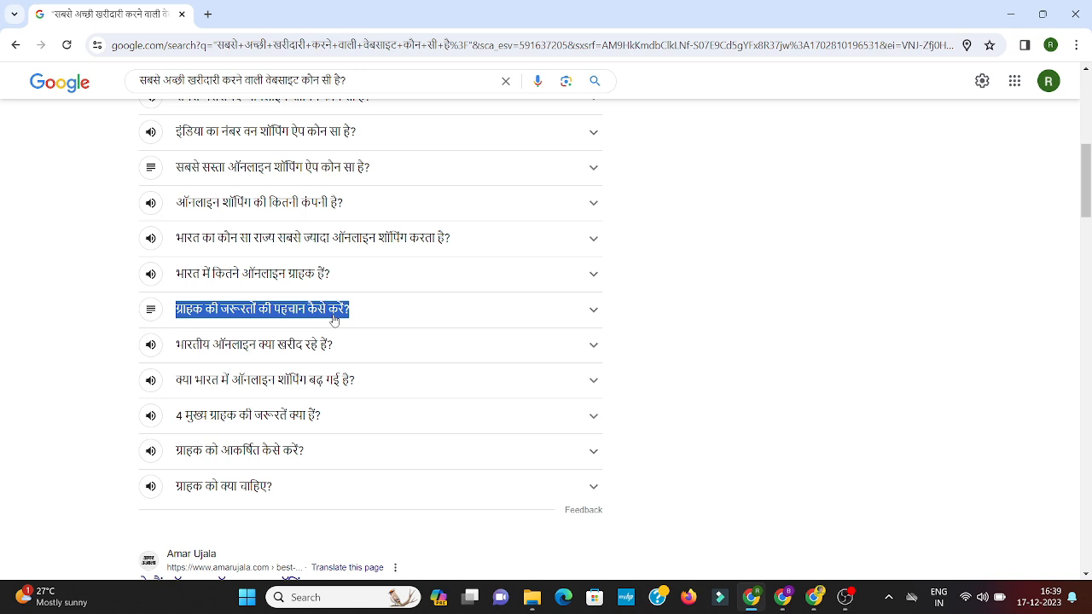
Search Google for the copied question in a new tab and look over its results
{"action": "left_click", "coordinate": [207, 14]}
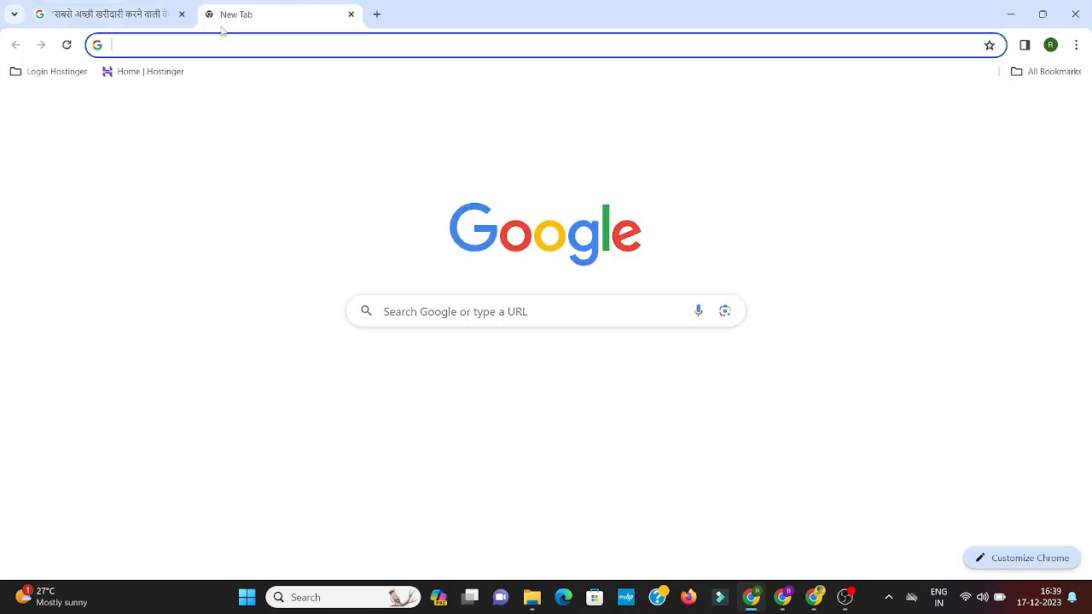
{"action": "key", "text": "ctrl+v"}
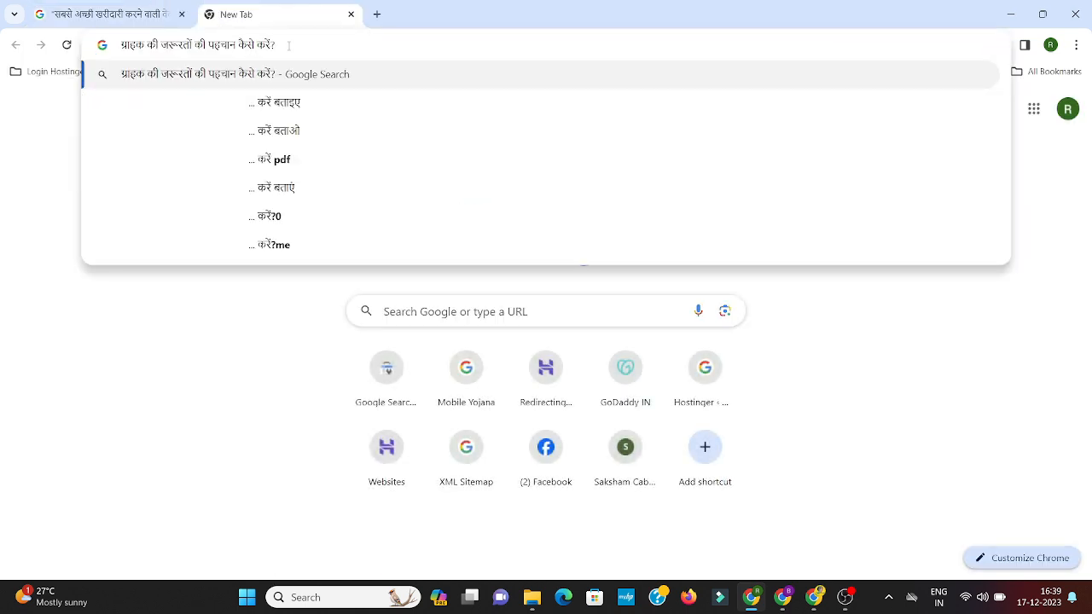
{"action": "key", "text": "Return"}
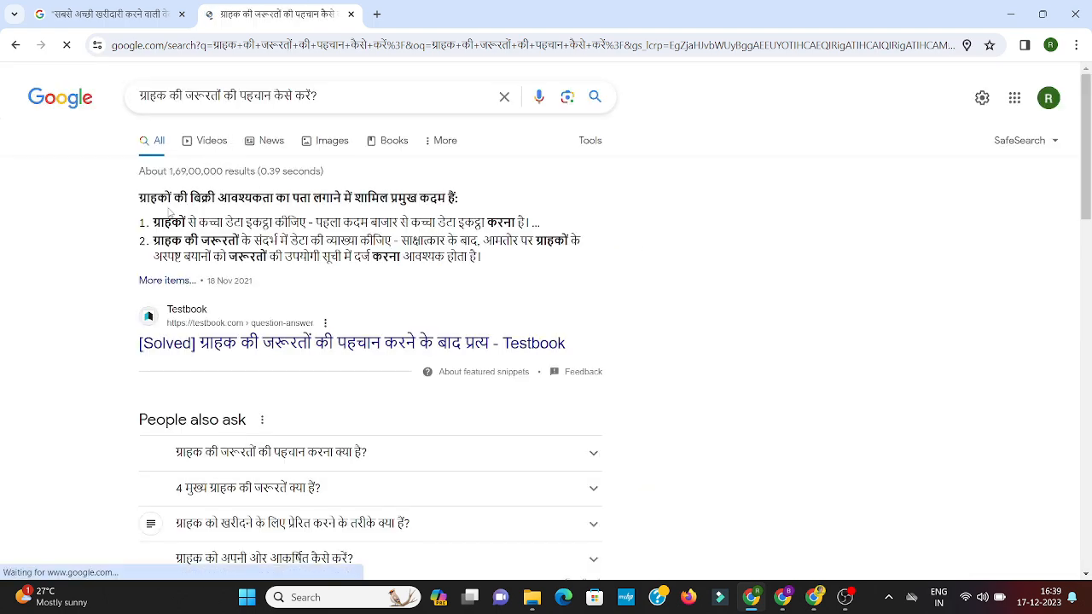
{"action": "scroll", "coordinate": [283, 460], "scroll_direction": "down", "scroll_amount": 5}
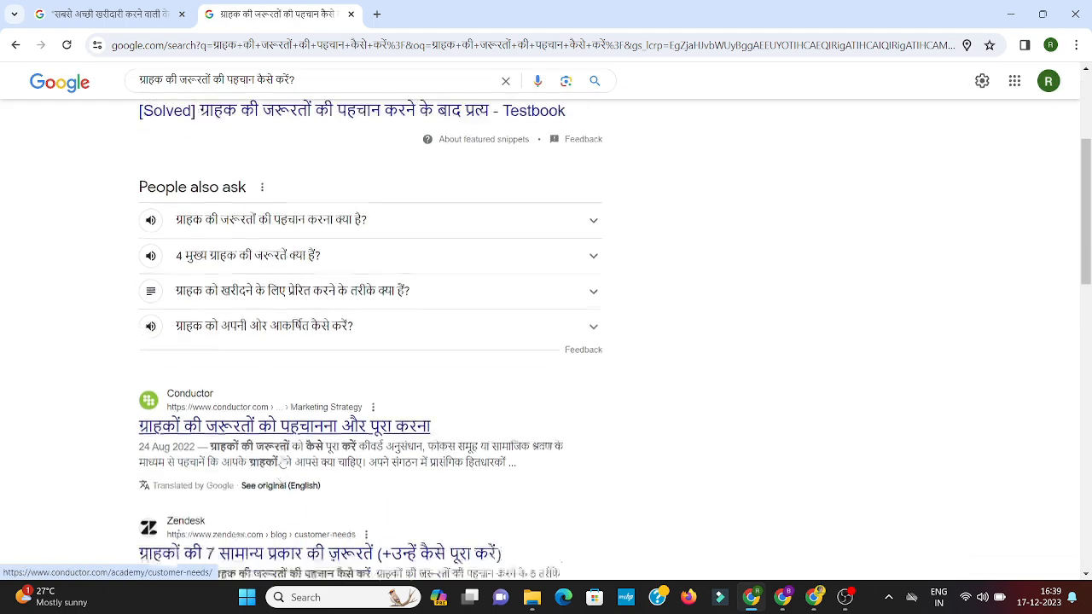
{"action": "scroll", "coordinate": [282, 460], "scroll_direction": "up", "scroll_amount": 5}
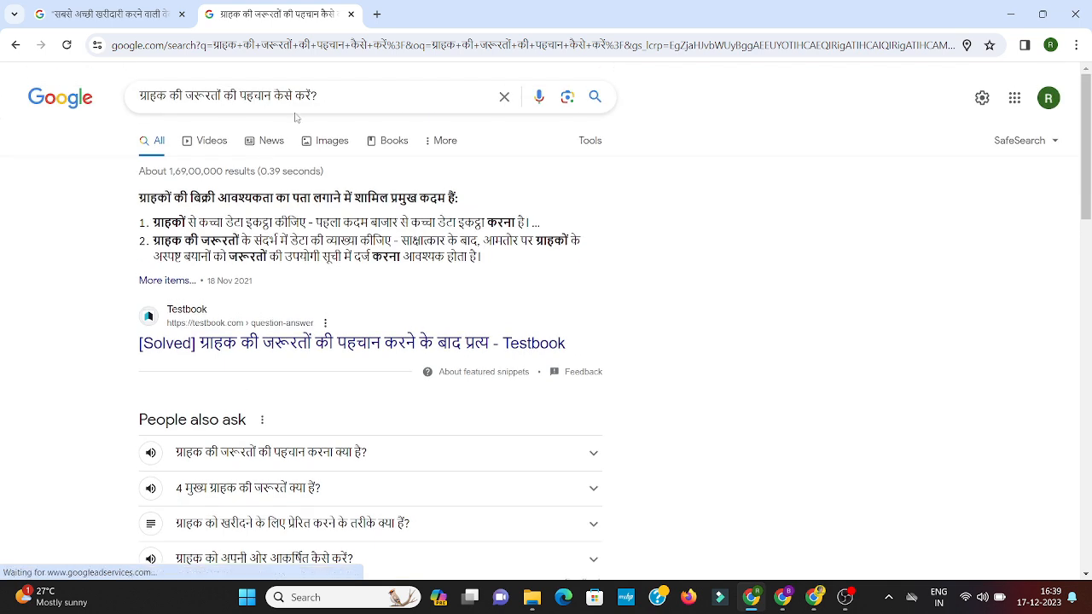
Repeat the search for "ग्राहक की जरूरतों की पहचान कैसे करें?" as an exact phrase in double quotes and check the result count
{"action": "left_click", "coordinate": [340, 100]}
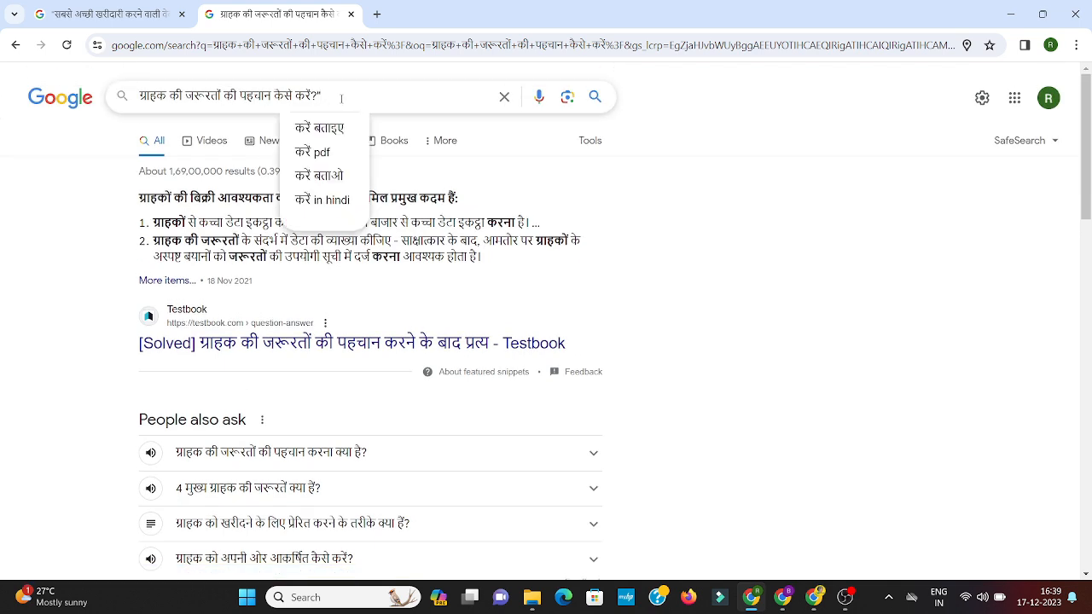
{"action": "left_click", "coordinate": [139, 97]}
{"action": "type", "text": "\""}
{"action": "key", "text": "Return"}
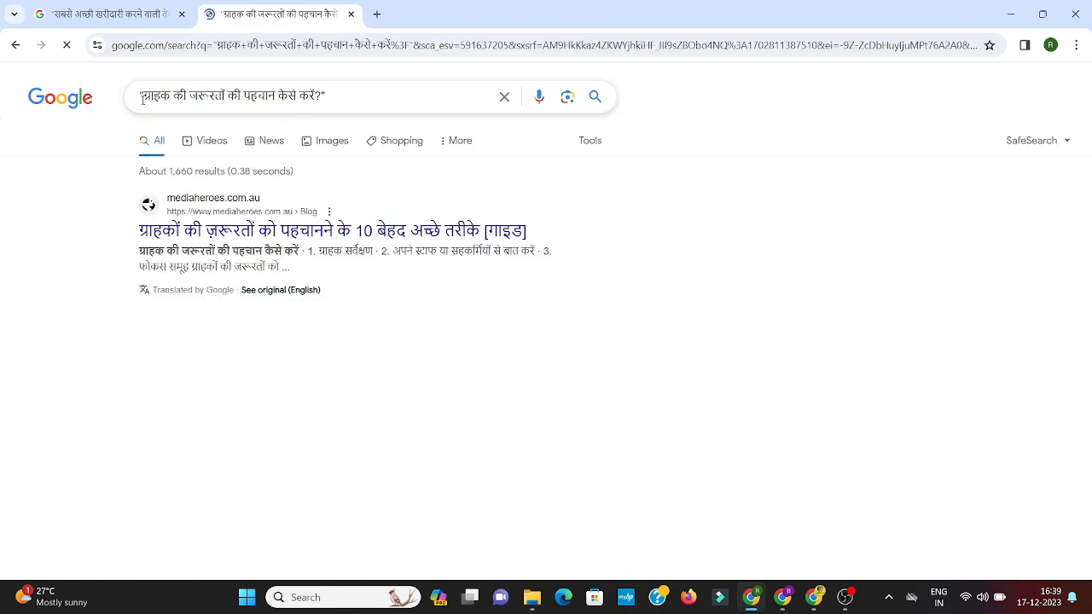
{"action": "left_click_drag", "start_coordinate": [167, 171], "coordinate": [198, 170]}
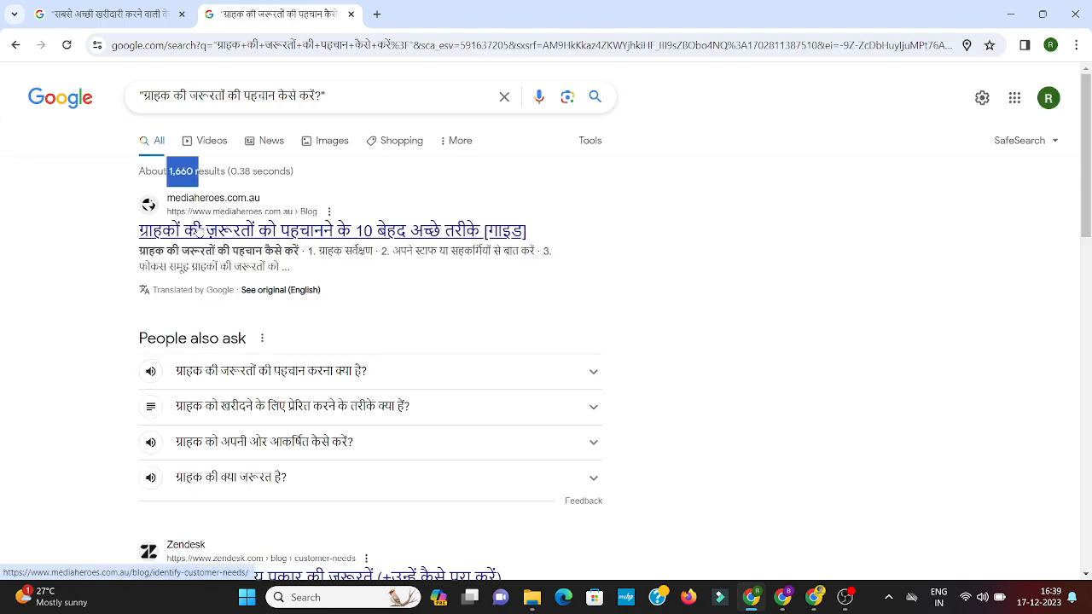
{"action": "scroll", "coordinate": [222, 321], "scroll_direction": "down", "scroll_amount": 6}
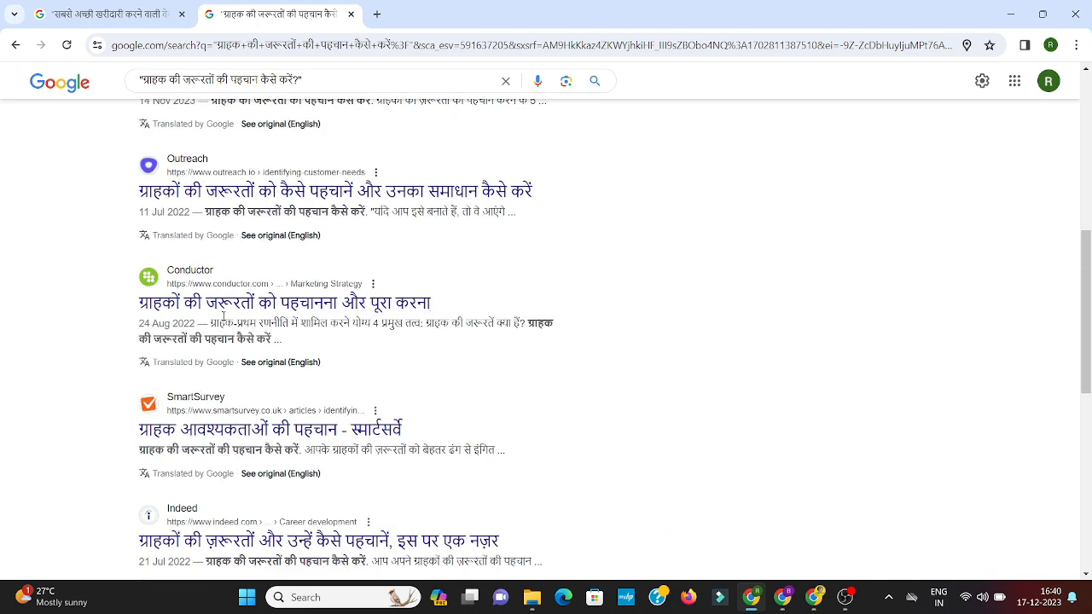
Return to the first search tab and search "सबसे अच्छी खरीदारी करने वाली वेबसाइट कौन सी है?" as an exact phrase in double quotes
{"action": "left_click", "coordinate": [148, 5]}
{"action": "scroll", "coordinate": [375, 344], "scroll_direction": "up", "scroll_amount": 7}
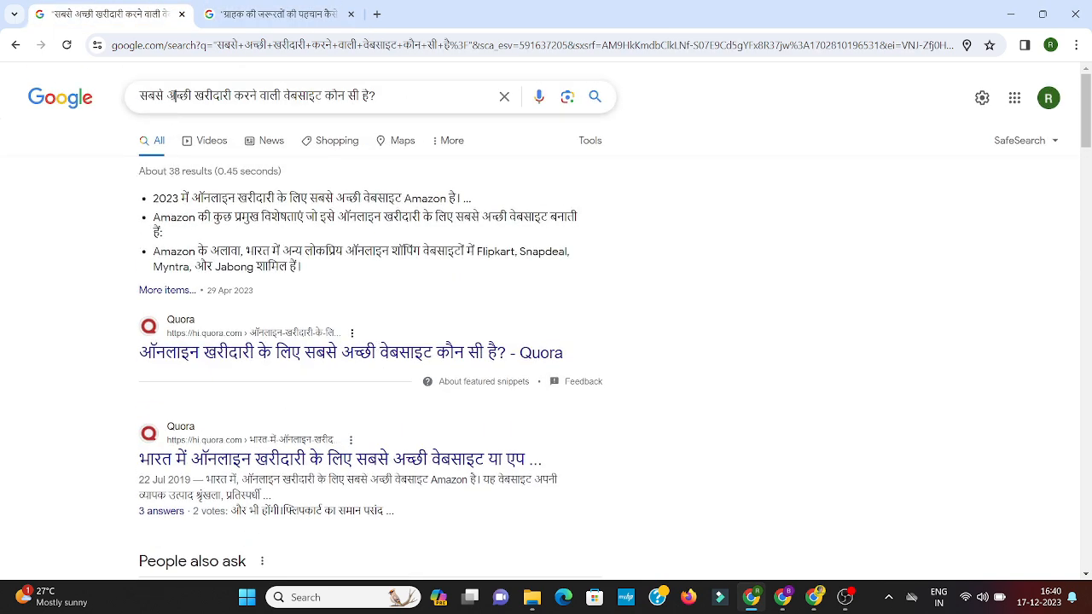
{"action": "left_click", "coordinate": [172, 97]}
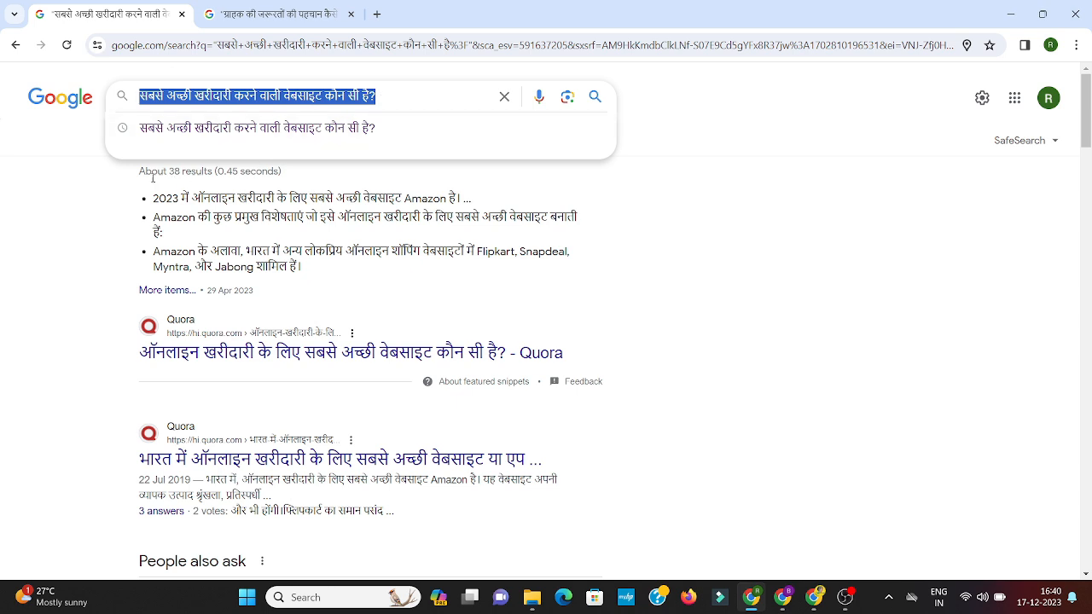
{"action": "left_click", "coordinate": [179, 172]}
{"action": "left_click", "coordinate": [421, 95]}
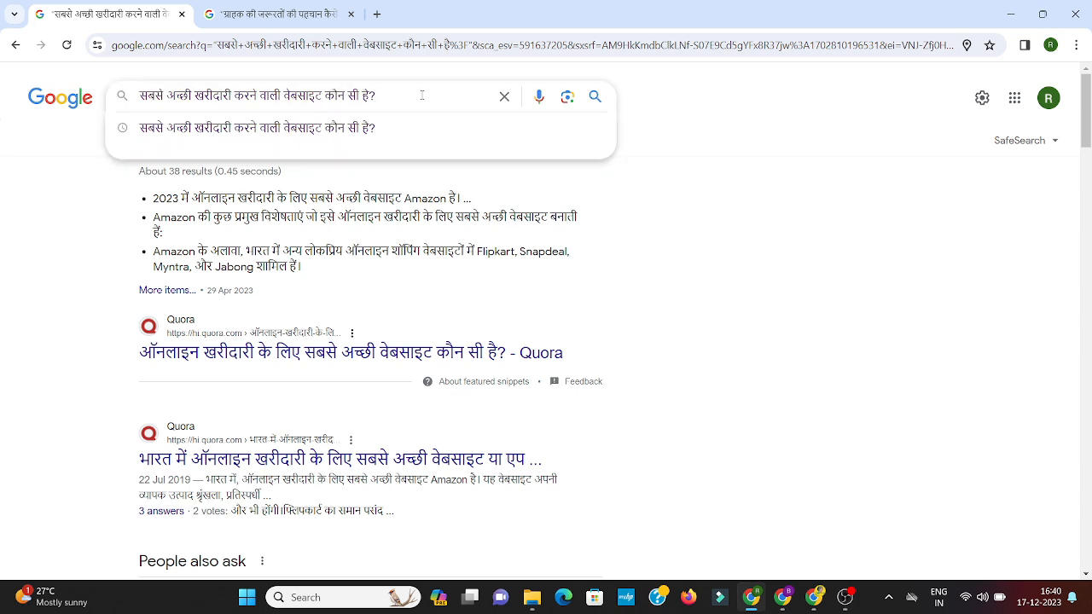
{"action": "type", "text": "\""}
{"action": "key", "text": "Home"}
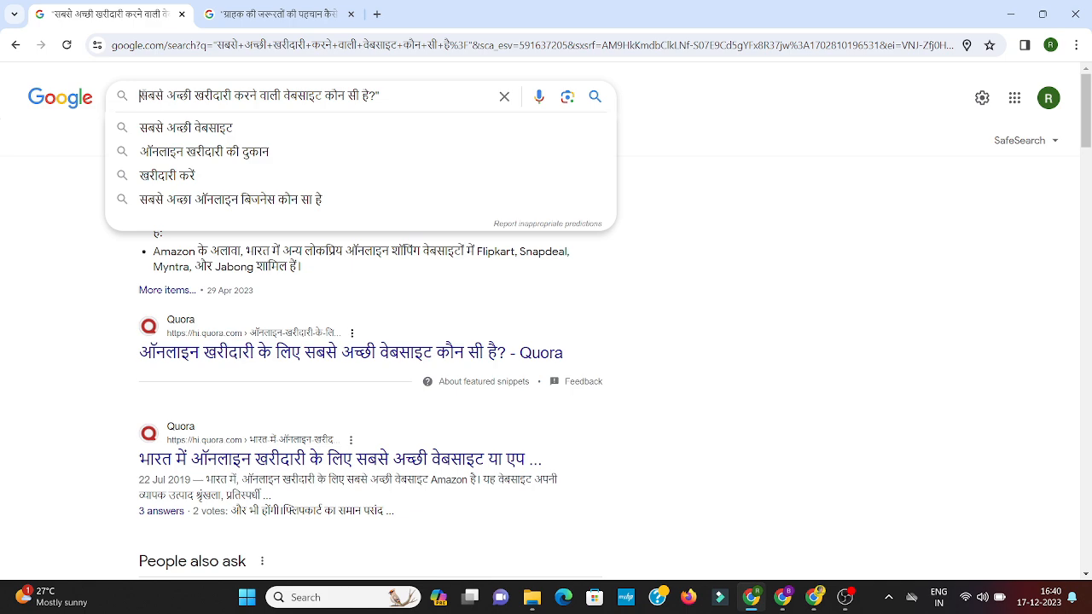
{"action": "type", "text": "\""}
{"action": "key", "text": "Return"}
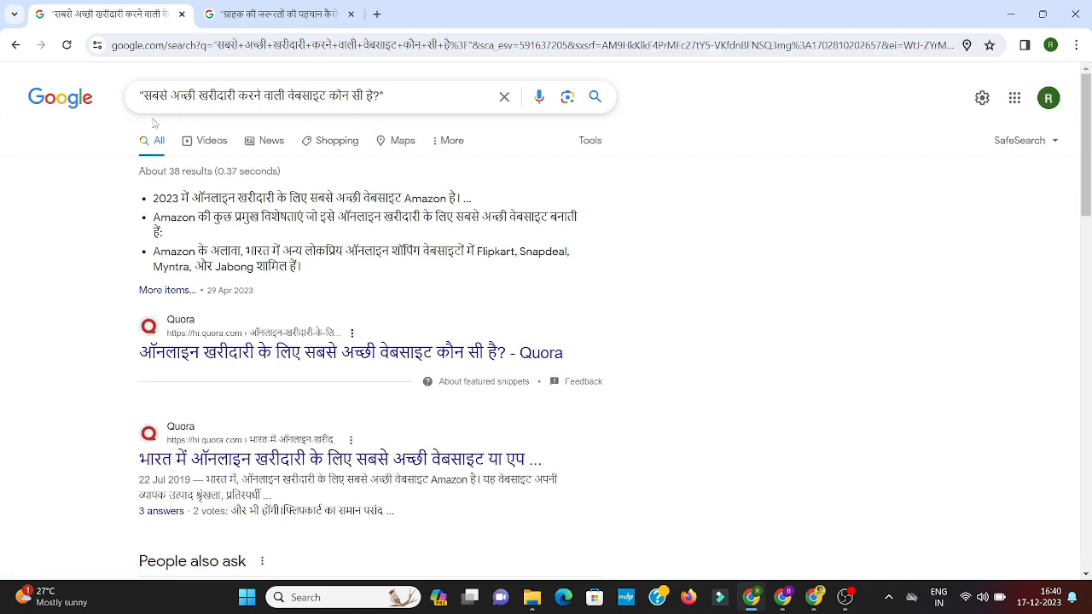
Check the result count for the quoted shopping-website query and review the competing pages through the end of the results
{"action": "left_click_drag", "start_coordinate": [168, 172], "coordinate": [182, 174]}
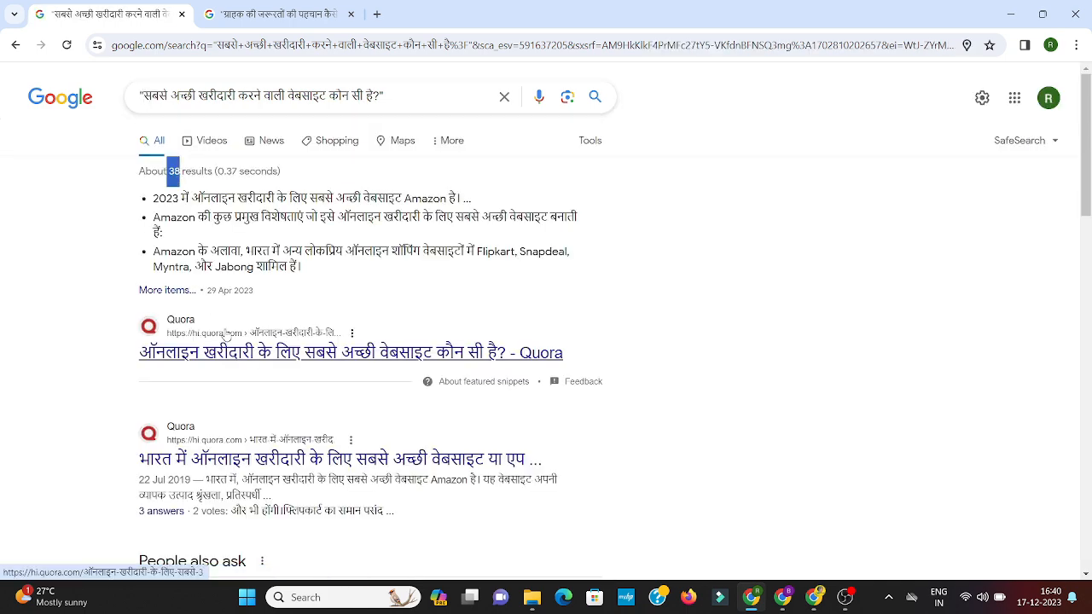
{"action": "scroll", "coordinate": [222, 331], "scroll_direction": "down", "scroll_amount": 2}
{"action": "scroll", "coordinate": [225, 353], "scroll_direction": "down", "scroll_amount": 3}
{"action": "scroll", "coordinate": [225, 353], "scroll_direction": "up", "scroll_amount": 5}
{"action": "scroll", "coordinate": [253, 316], "scroll_direction": "down", "scroll_amount": 7}
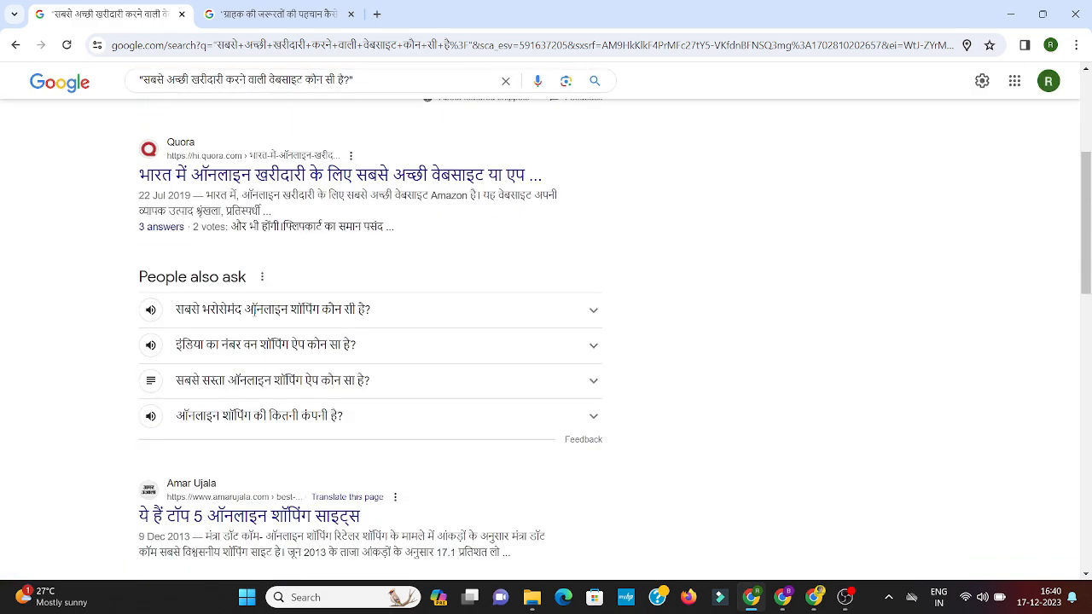
{"action": "scroll", "coordinate": [253, 316], "scroll_direction": "down", "scroll_amount": 9}
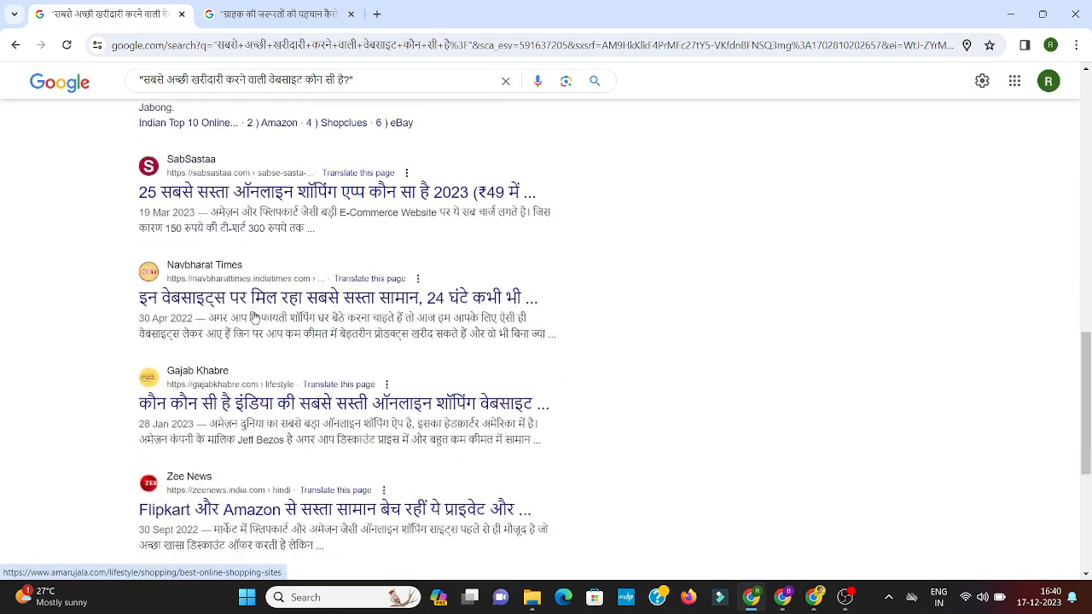
{"action": "scroll", "coordinate": [254, 317], "scroll_direction": "down", "scroll_amount": 8}
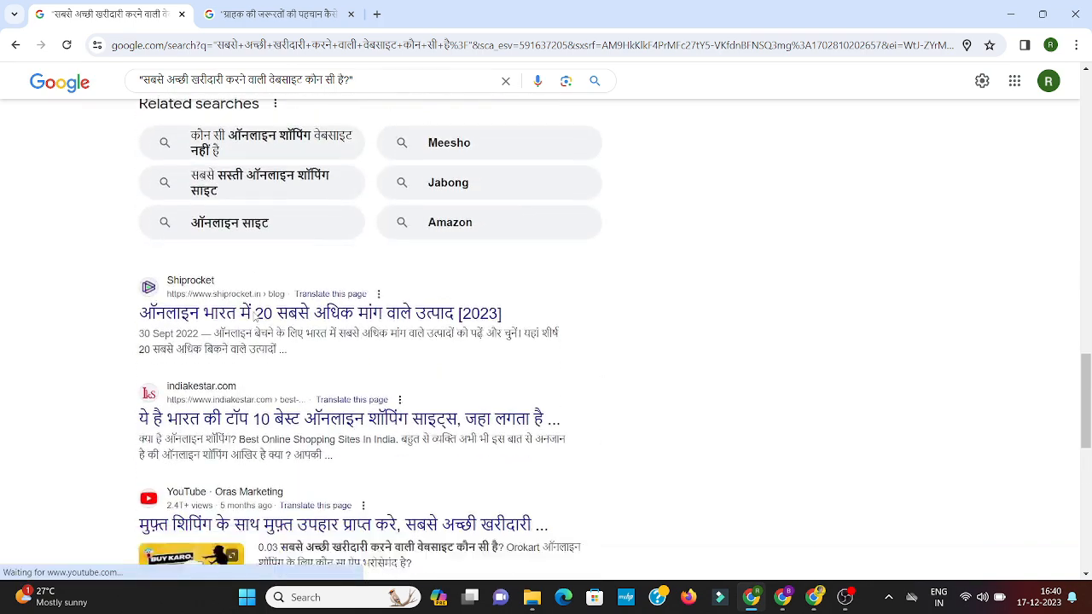
{"action": "scroll", "coordinate": [253, 317], "scroll_direction": "down", "scroll_amount": 3}
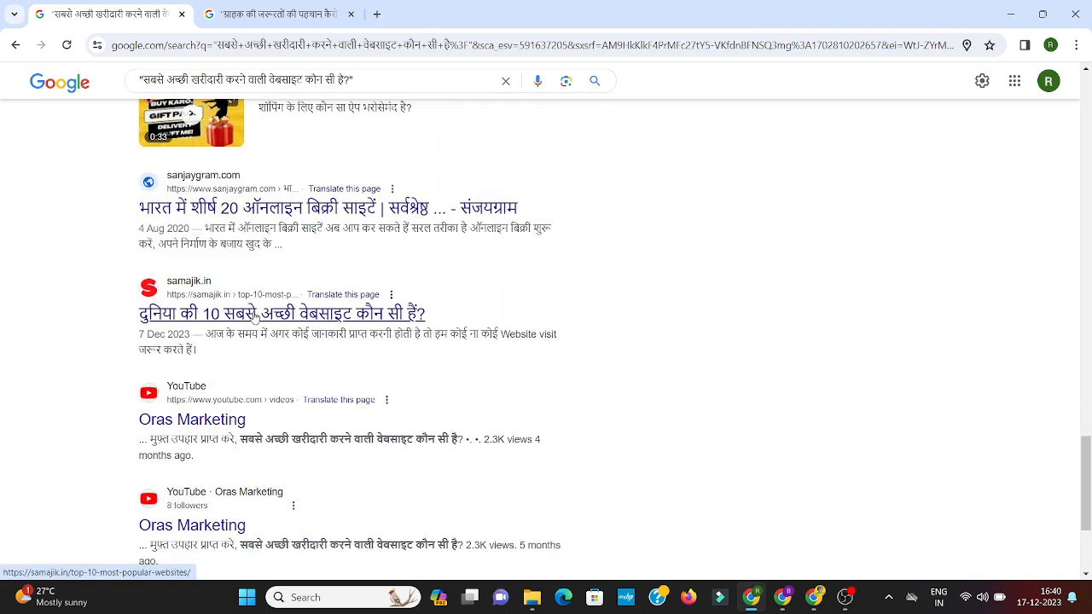
{"action": "scroll", "coordinate": [253, 316], "scroll_direction": "down", "scroll_amount": 3}
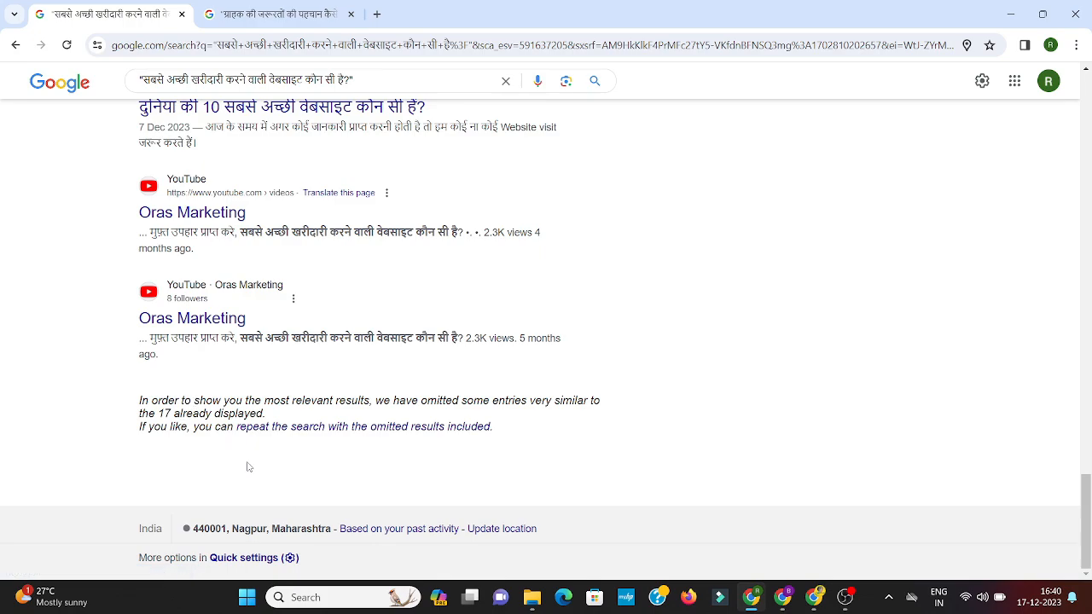
{"action": "scroll", "coordinate": [249, 467], "scroll_direction": "up", "scroll_amount": 10}
{"action": "scroll", "coordinate": [250, 469], "scroll_direction": "up", "scroll_amount": 10}
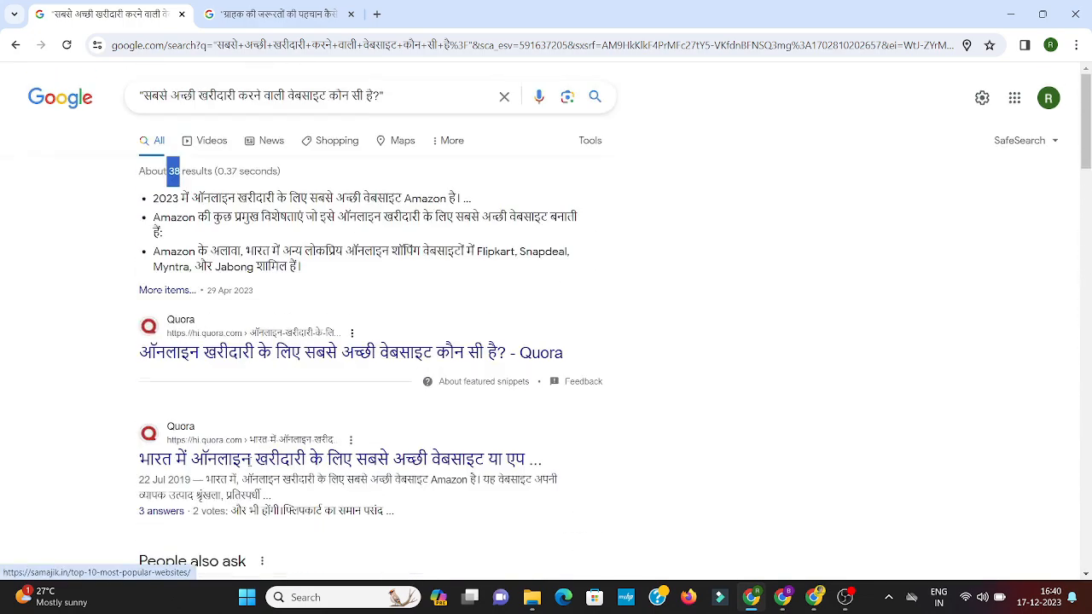
Copy the quoted shopping-website query from Google and paste it as the title of the new WordPress post in the other Chrome window
{"action": "double_click", "coordinate": [241, 96]}
{"action": "triple_click", "coordinate": [241, 97]}
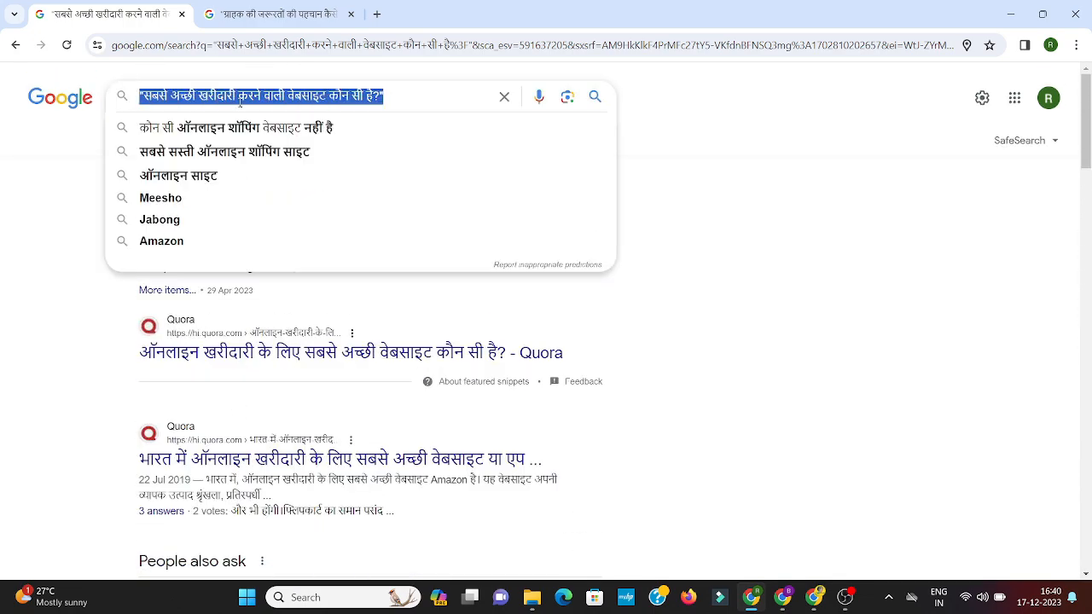
{"action": "right_click", "coordinate": [241, 101]}
{"action": "left_click", "coordinate": [285, 173]}
{"action": "left_click", "coordinate": [753, 597]}
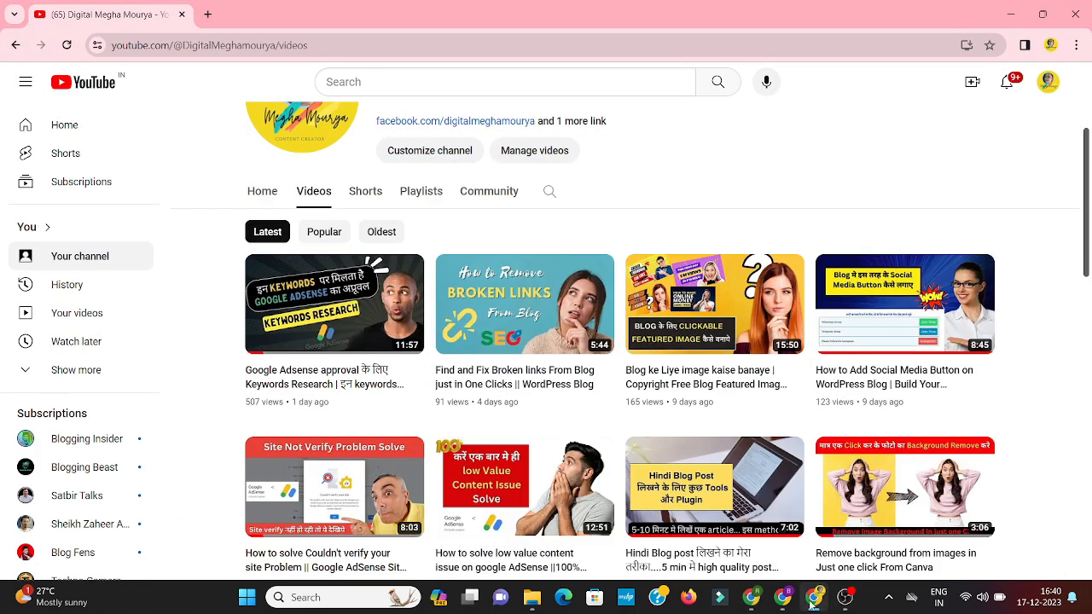
{"action": "left_click", "coordinate": [782, 597]}
{"action": "left_click", "coordinate": [234, 170]}
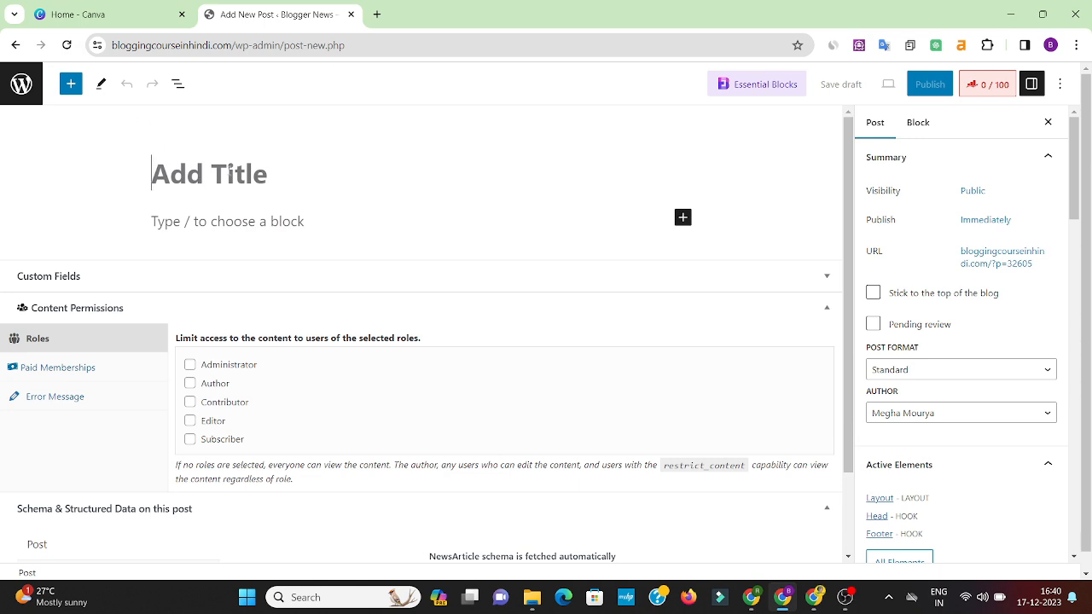
{"action": "key", "text": "ctrl+v"}
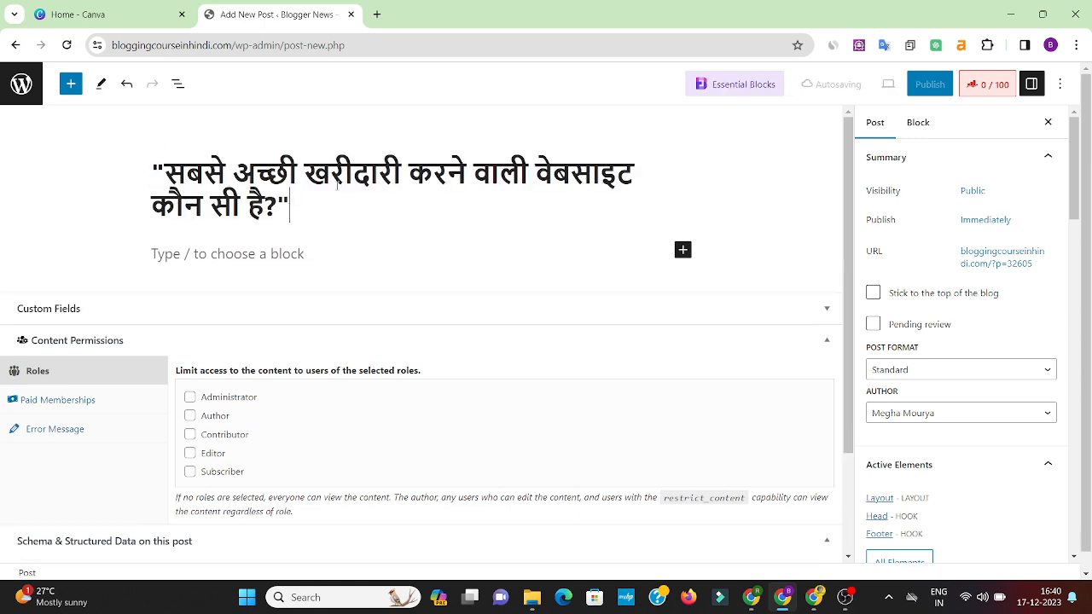
Strip the double quotation marks from the post title so it reads "सबसे अच्छी खरीदारी करने वाली वेबसाइट कौन सी है?"
{"action": "key", "text": "BackSpace"}
{"action": "key", "text": "BackSpace"}
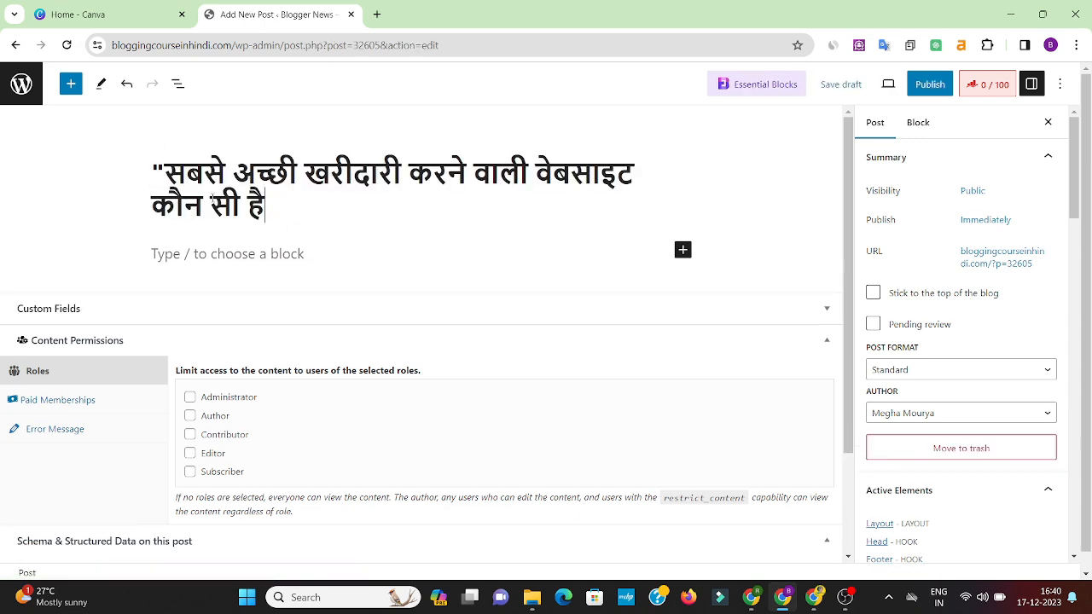
{"action": "left_click", "coordinate": [164, 173]}
{"action": "key", "text": "BackSpace"}
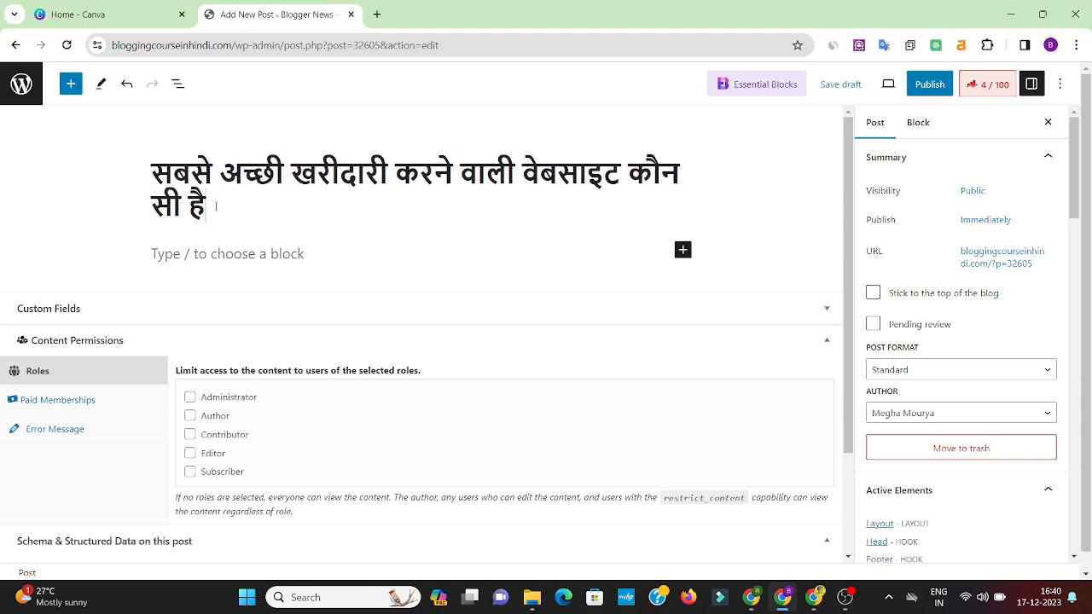
{"action": "left_click", "coordinate": [216, 206]}
{"action": "type", "text": "?"}
Add the prefix "10 Best Shopping Website: " in front of the Hindi question in the post title
{"action": "left_click", "coordinate": [165, 176]}
{"action": "left_click", "coordinate": [154, 173]}
{"action": "type", "text": "10 Best"}
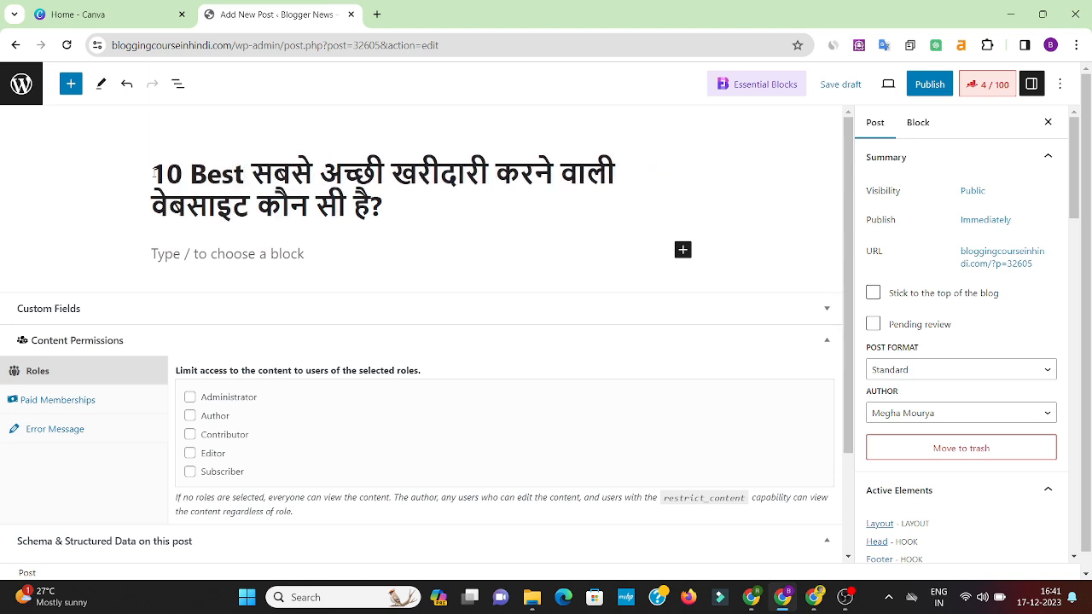
{"action": "type", "text": " Shooping "}
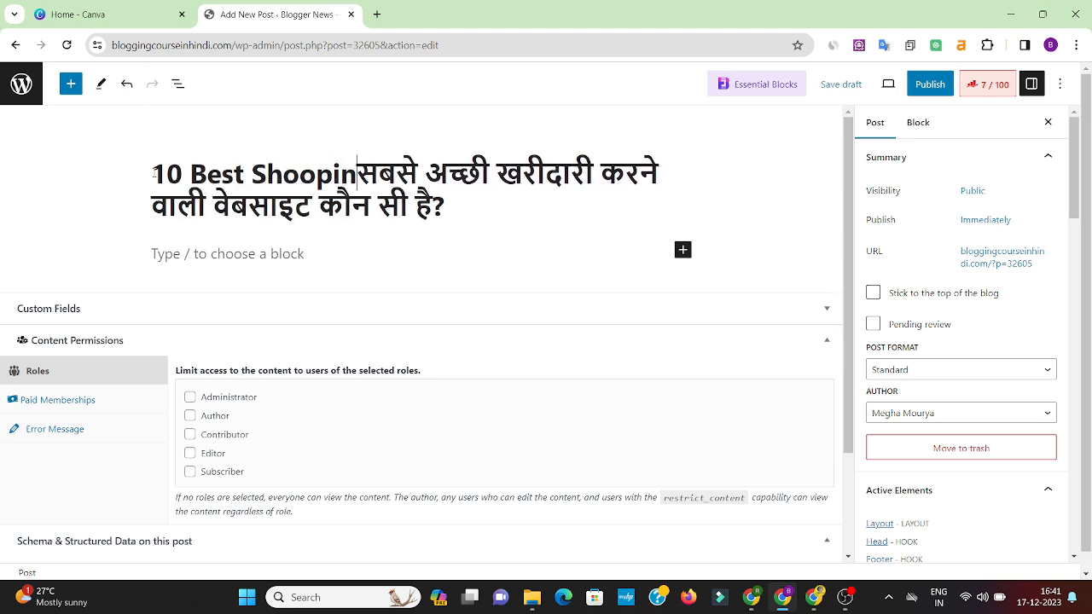
{"action": "type", "text": "Websdit"}
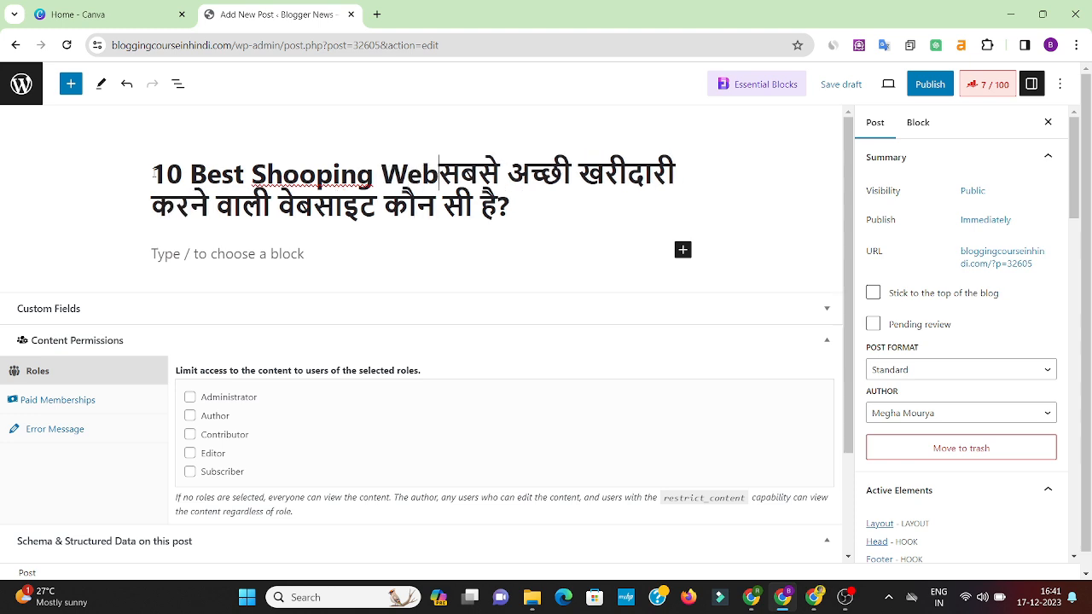
{"action": "type", "text": "e"}
{"action": "key", "text": "BackSpace"}
{"action": "key", "text": "BackSpace"}
{"action": "key", "text": "BackSpace"}
{"action": "key", "text": "BackSpace"}
{"action": "type", "text": "ite:"}
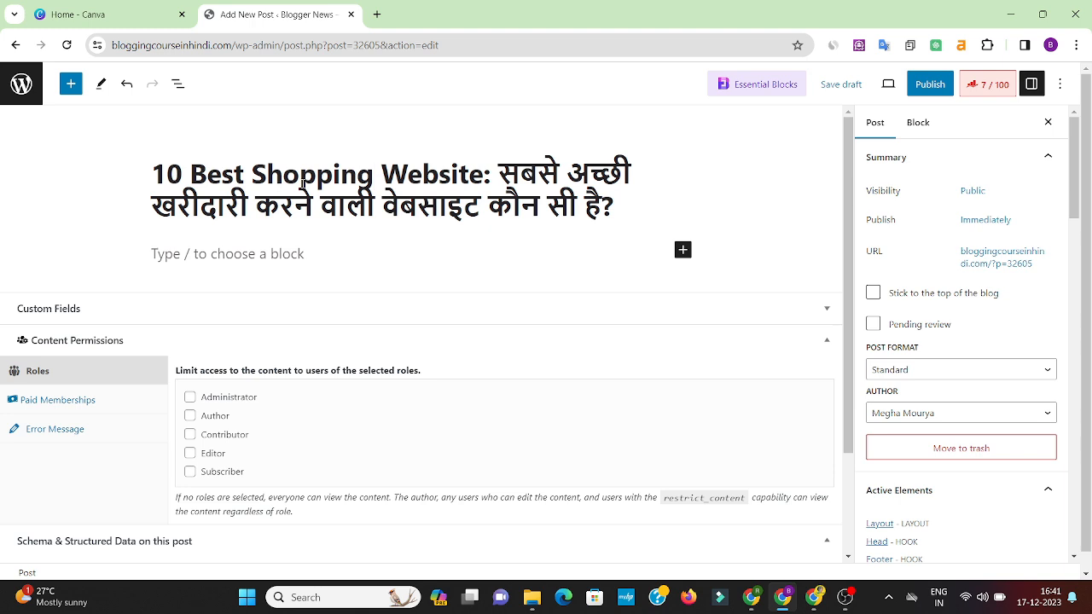
Review the composed post title, going over its English prefix and its Hindi question part
{"action": "left_click", "coordinate": [403, 179]}
{"action": "left_click_drag", "start_coordinate": [154, 174], "coordinate": [609, 208]}
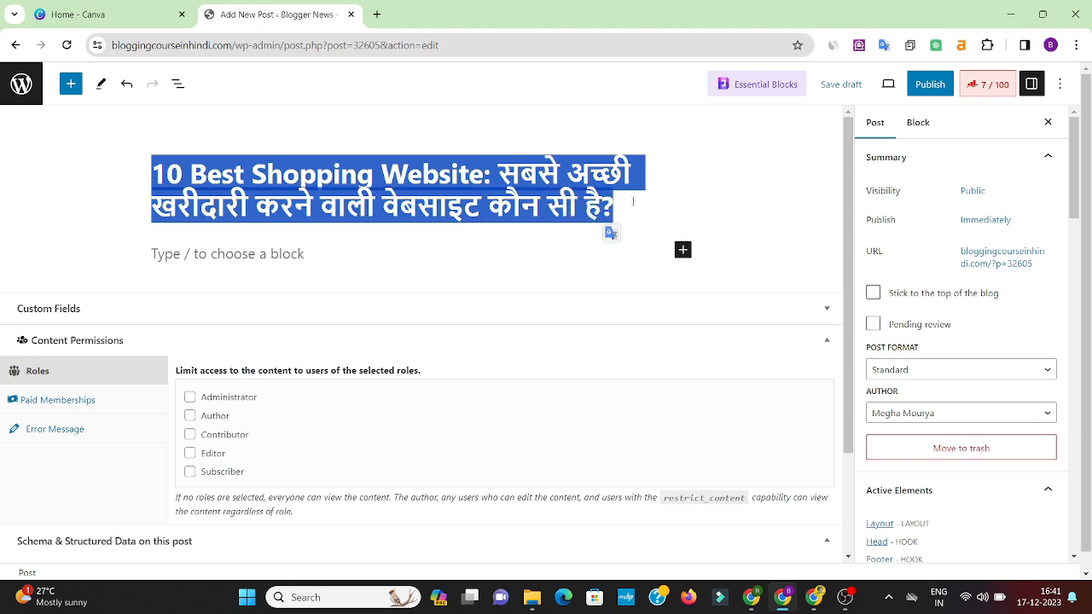
{"action": "left_click", "coordinate": [629, 203]}
{"action": "triple_click", "coordinate": [282, 209]}
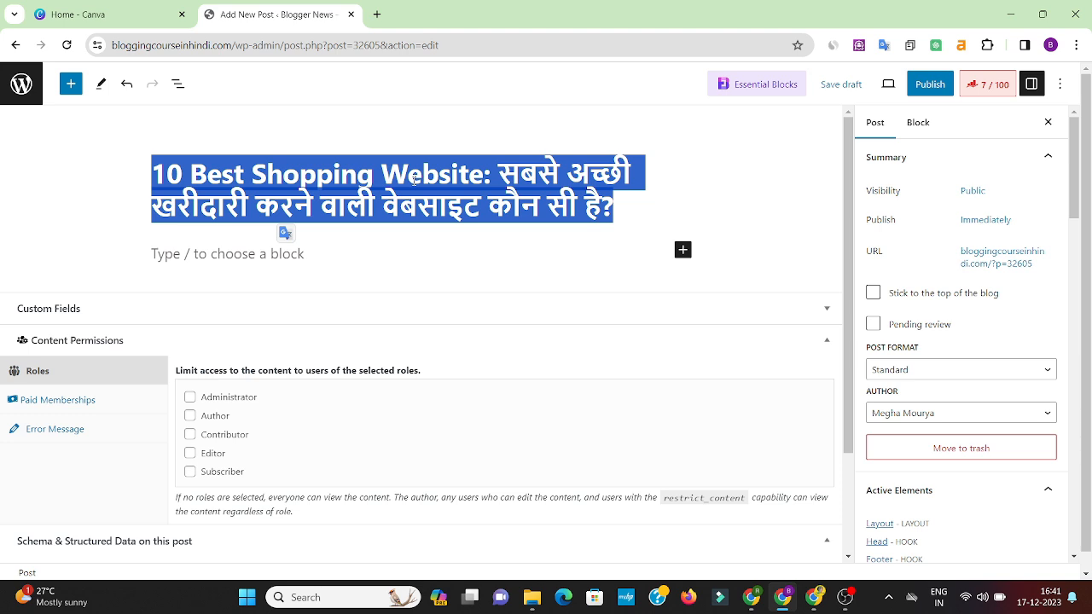
{"action": "double_click", "coordinate": [415, 176]}
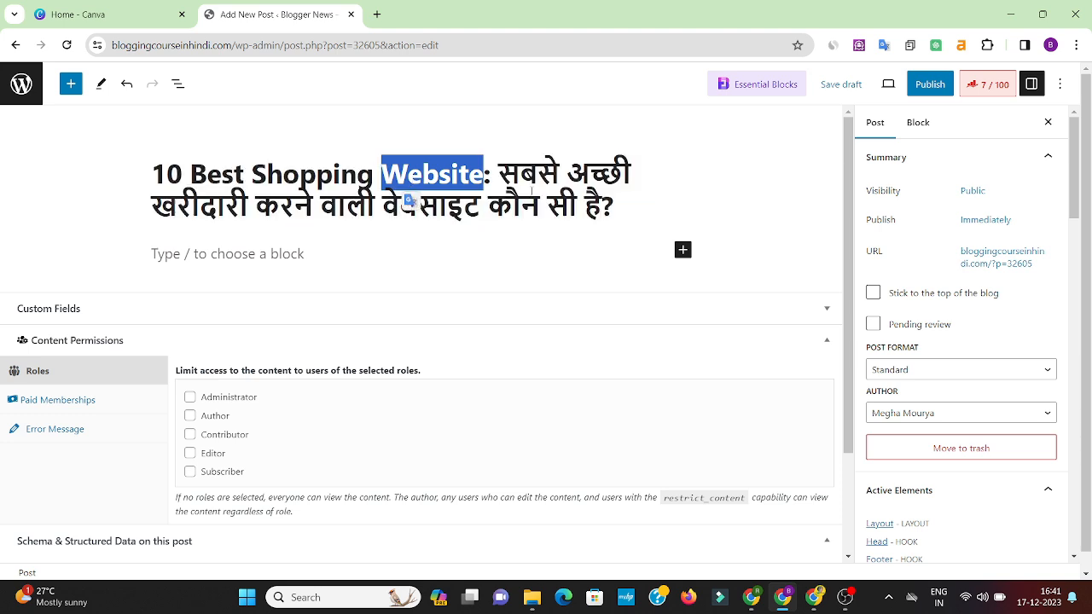
{"action": "left_click", "coordinate": [556, 175]}
{"action": "left_click_drag", "start_coordinate": [499, 175], "coordinate": [600, 231]}
{"action": "left_click", "coordinate": [616, 206]}
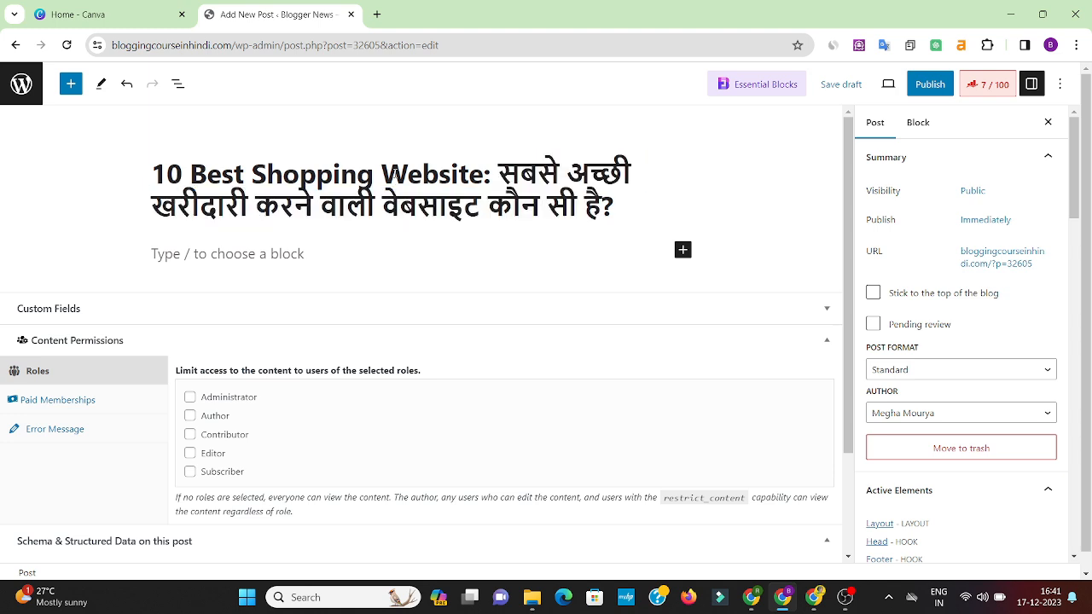
{"action": "left_click_drag", "start_coordinate": [155, 175], "coordinate": [615, 215]}
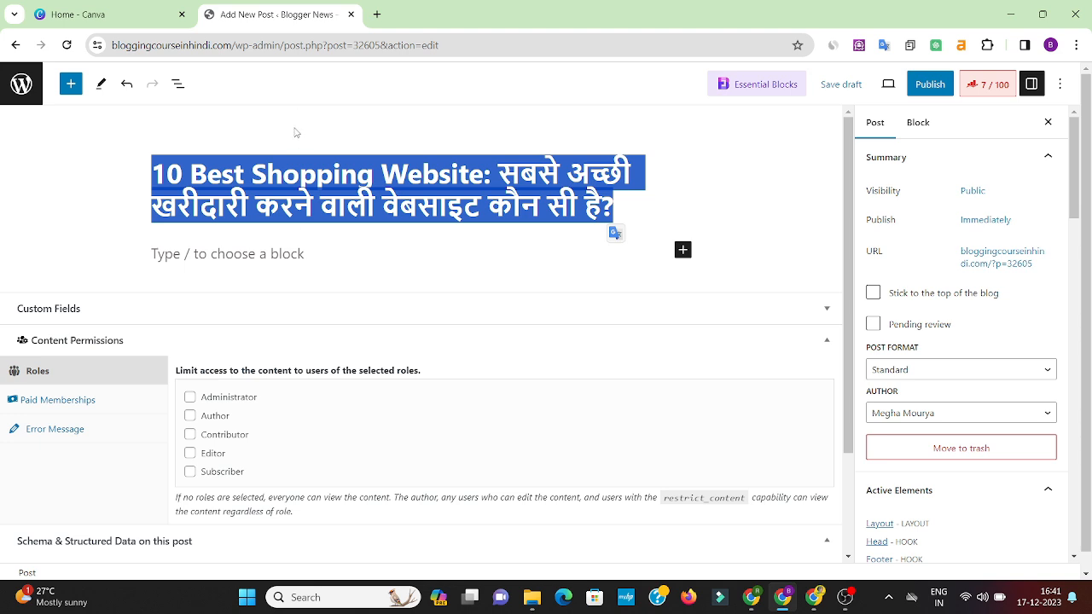
{"action": "left_click", "coordinate": [313, 205]}
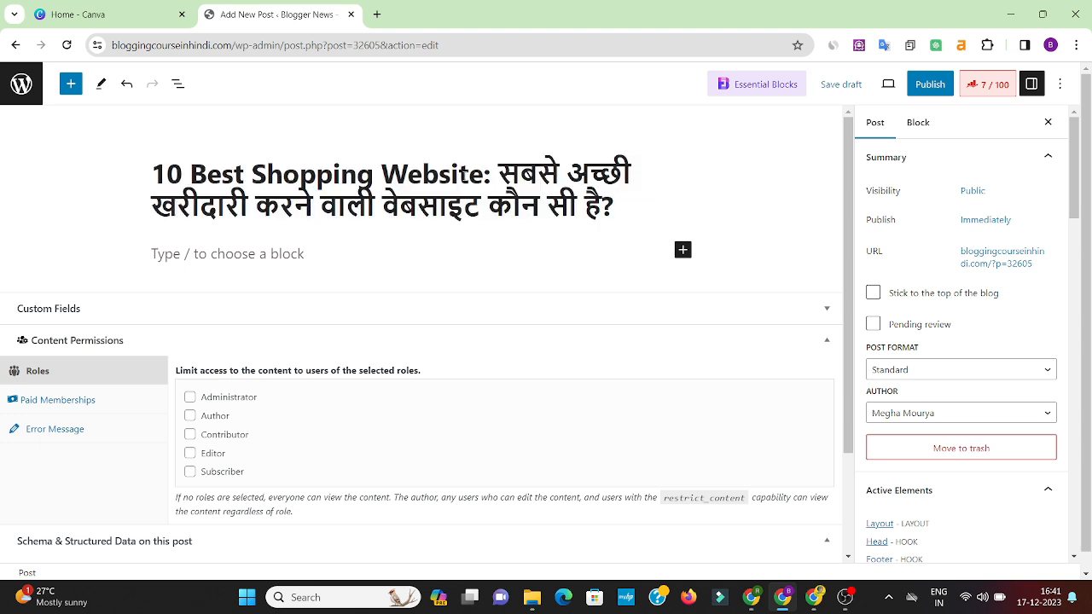
{"action": "left_click_drag", "start_coordinate": [491, 173], "coordinate": [622, 211]}
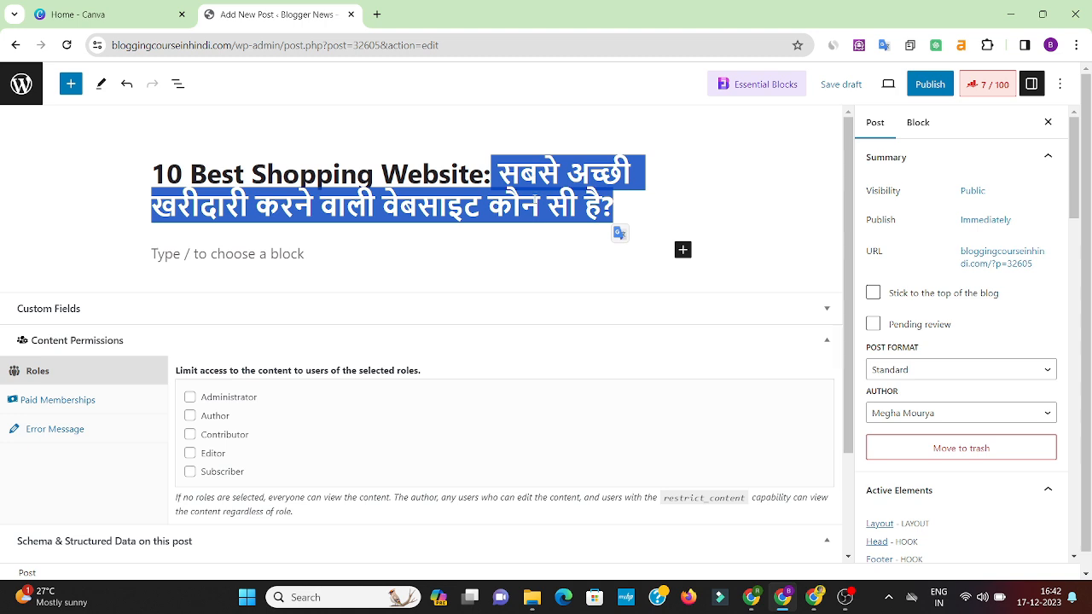
{"action": "left_click", "coordinate": [536, 201]}
{"action": "triple_click", "coordinate": [176, 174]}
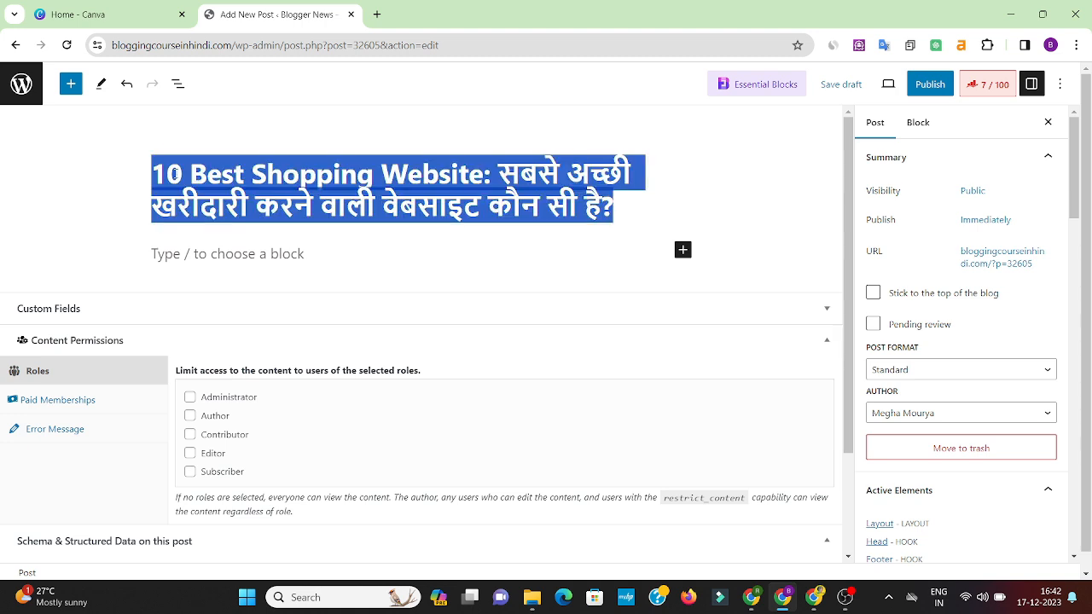
{"action": "left_click", "coordinate": [519, 175]}
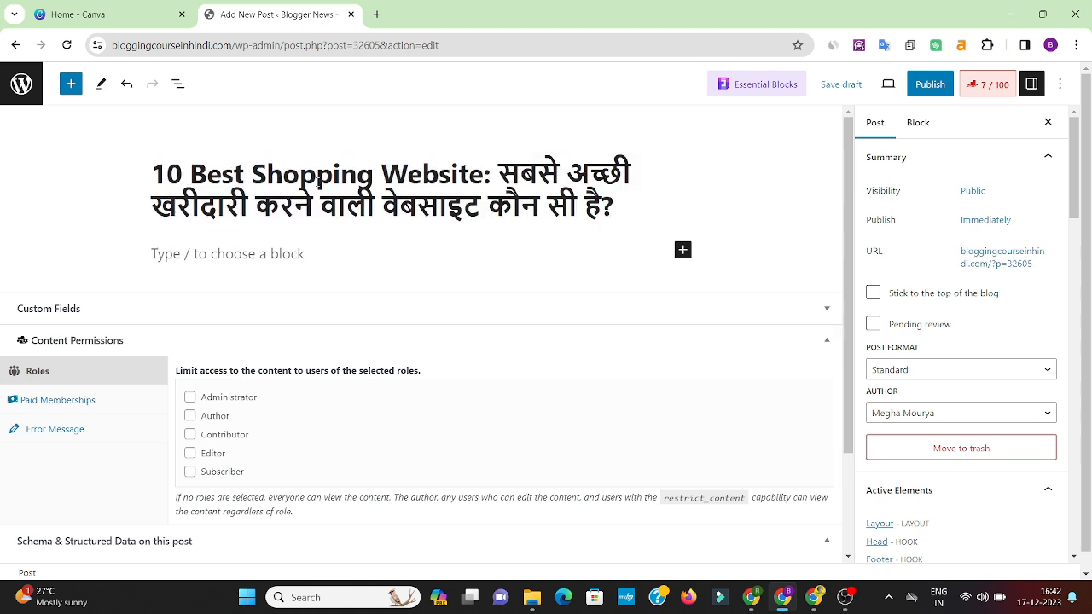
Copy the Hindi question from the post title and search Google for it in a separate Chrome profile window
{"action": "left_click_drag", "start_coordinate": [498, 173], "coordinate": [614, 209]}
{"action": "right_click", "coordinate": [592, 202]}
{"action": "left_click", "coordinate": [624, 269]}
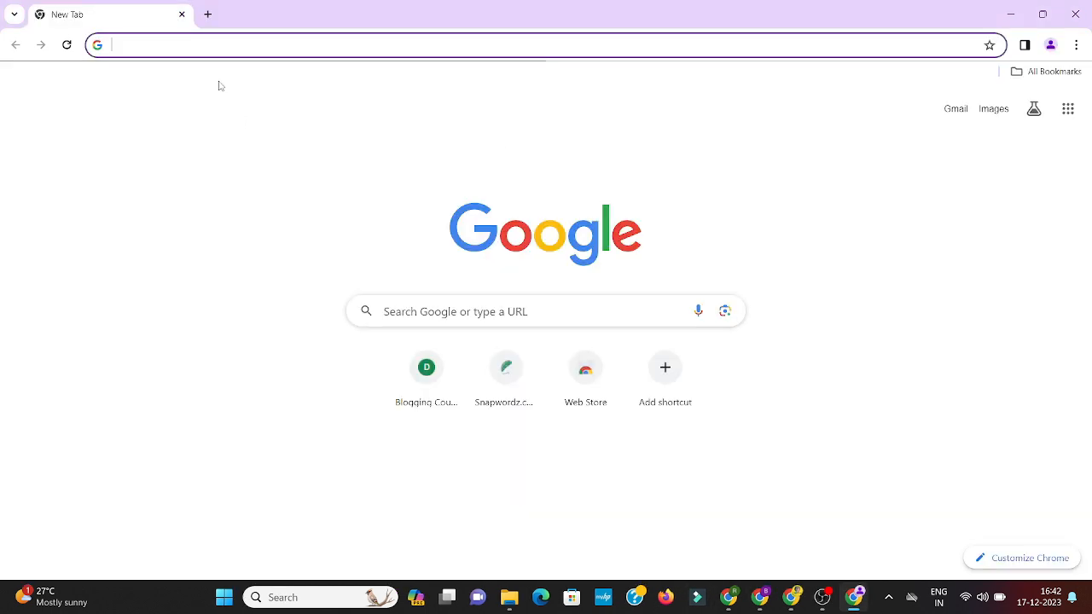
{"action": "key", "text": "ctrl+v"}
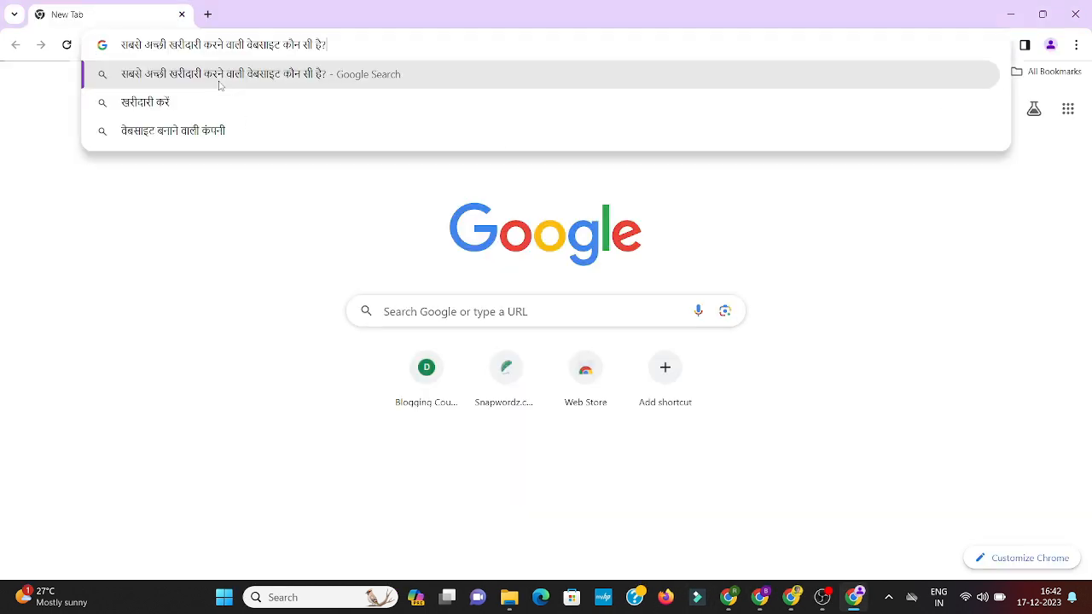
{"action": "key", "text": "Return"}
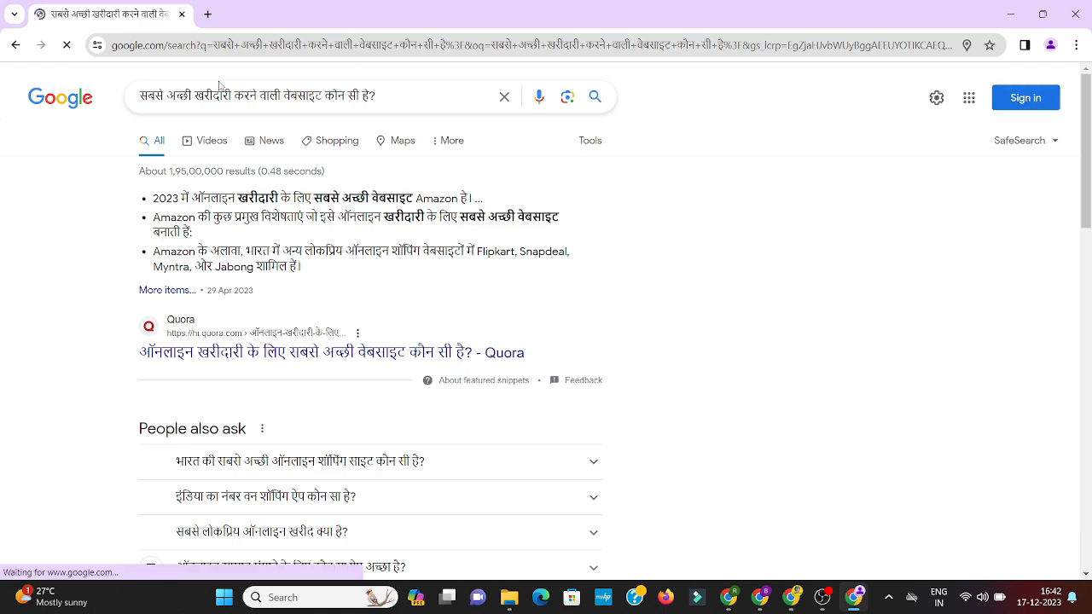
Open the competing Quora, Amar Ujala and "22 Best Online Shopping Sites" results in new background tabs
{"action": "scroll", "coordinate": [203, 279], "scroll_direction": "down", "scroll_amount": 5}
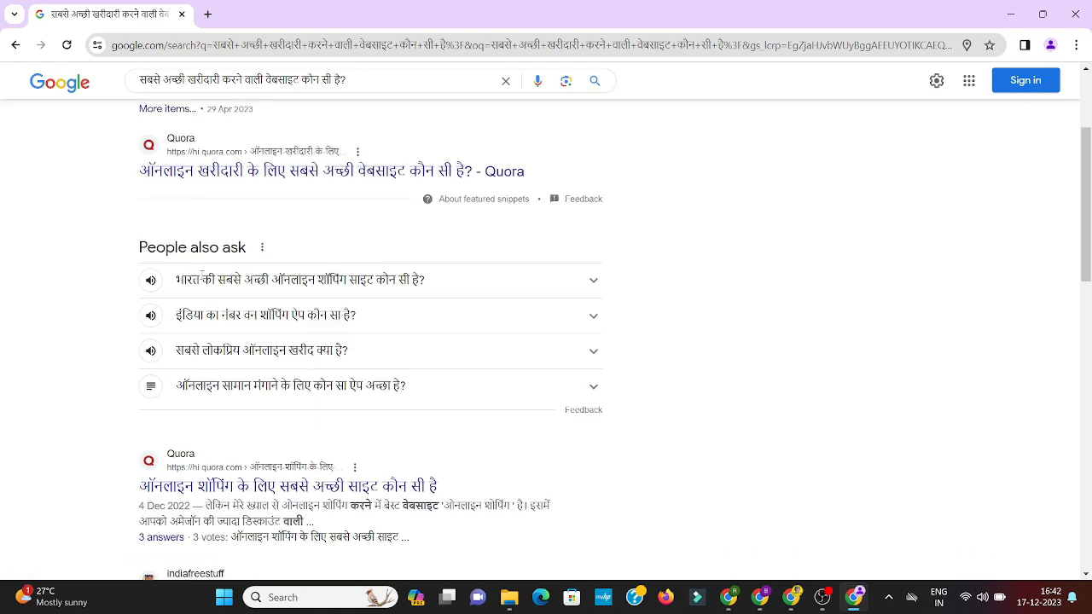
{"action": "scroll", "coordinate": [203, 280], "scroll_direction": "up", "scroll_amount": 4}
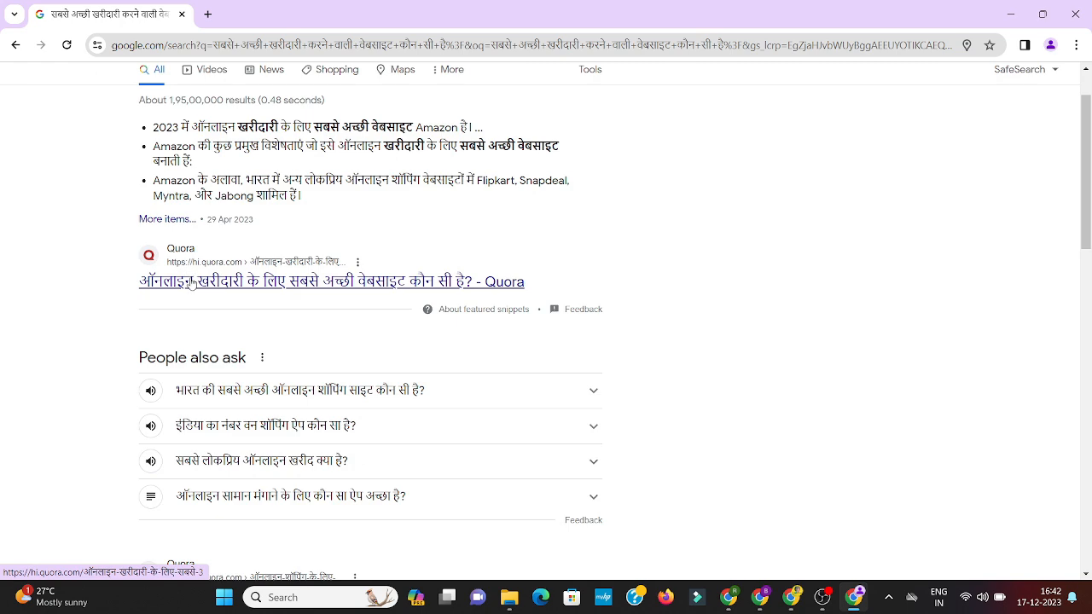
{"action": "right_click", "coordinate": [187, 278]}
{"action": "left_click", "coordinate": [240, 294]}
{"action": "scroll", "coordinate": [191, 214], "scroll_direction": "down", "scroll_amount": 7}
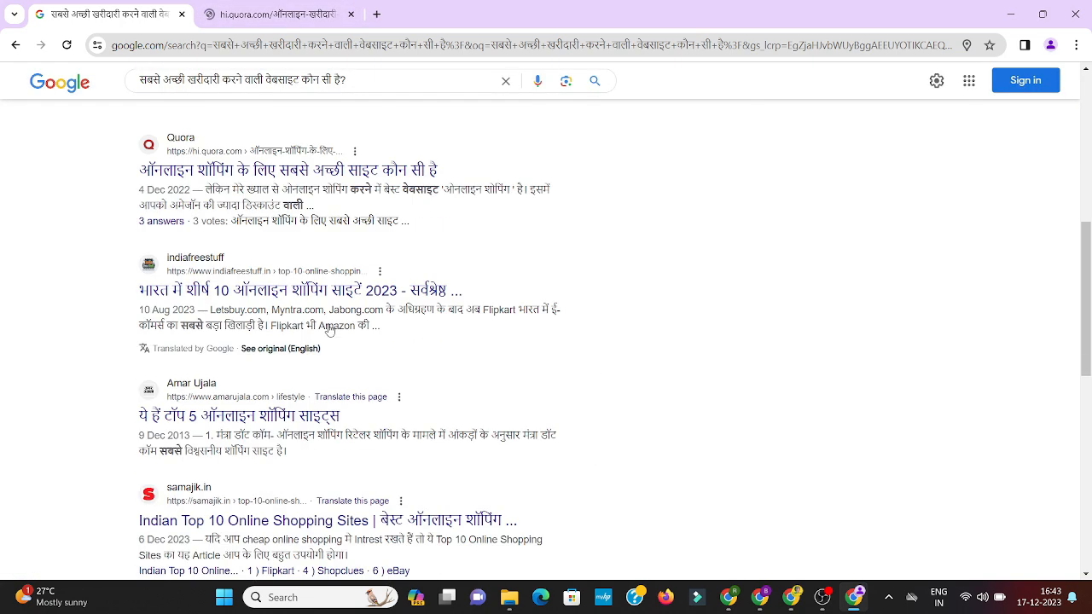
{"action": "scroll", "coordinate": [191, 214], "scroll_direction": "up", "scroll_amount": 2}
{"action": "right_click", "coordinate": [187, 217]}
{"action": "left_click", "coordinate": [249, 234]}
{"action": "right_click", "coordinate": [226, 346]}
{"action": "left_click", "coordinate": [272, 358]}
{"action": "scroll", "coordinate": [250, 357], "scroll_direction": "down", "scroll_amount": 3}
{"action": "right_click", "coordinate": [250, 356]}
{"action": "left_click", "coordinate": [281, 367]}
Read through the Amar Ujala article on the top 5 online shopping sites, dismissing its related-stories popup
{"action": "left_click", "coordinate": [473, 17]}
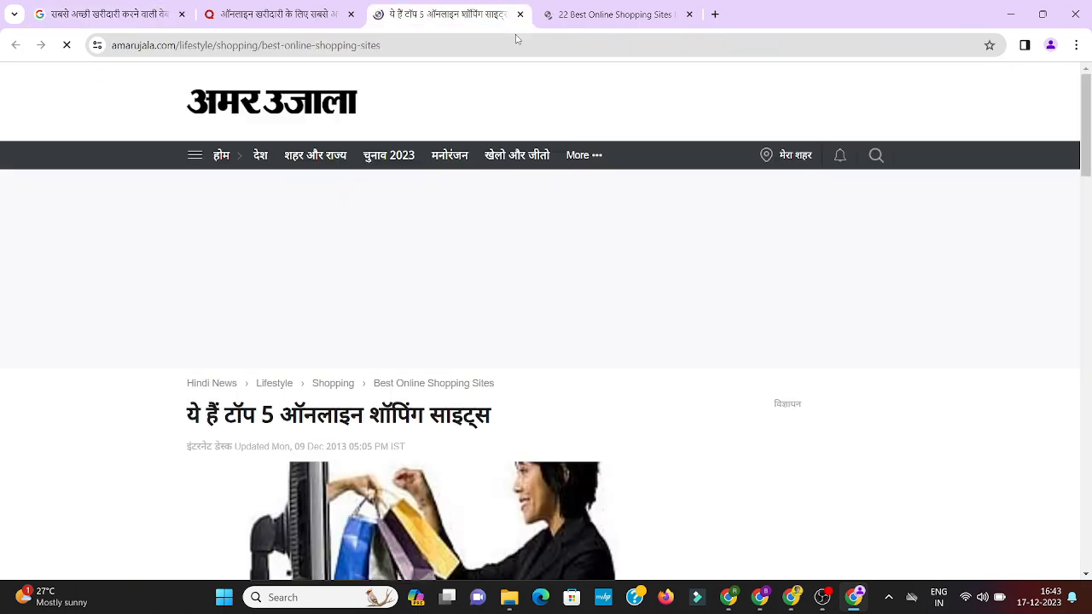
{"action": "scroll", "coordinate": [452, 261], "scroll_direction": "down", "scroll_amount": 7}
{"action": "scroll", "coordinate": [453, 261], "scroll_direction": "down", "scroll_amount": 12}
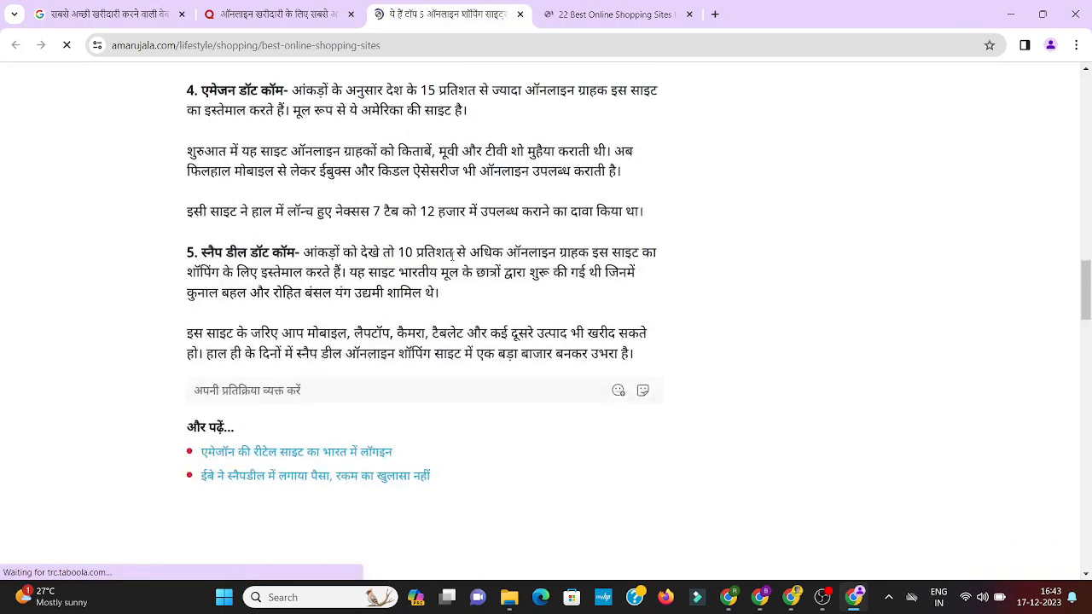
{"action": "scroll", "coordinate": [267, 364], "scroll_direction": "up", "scroll_amount": 8}
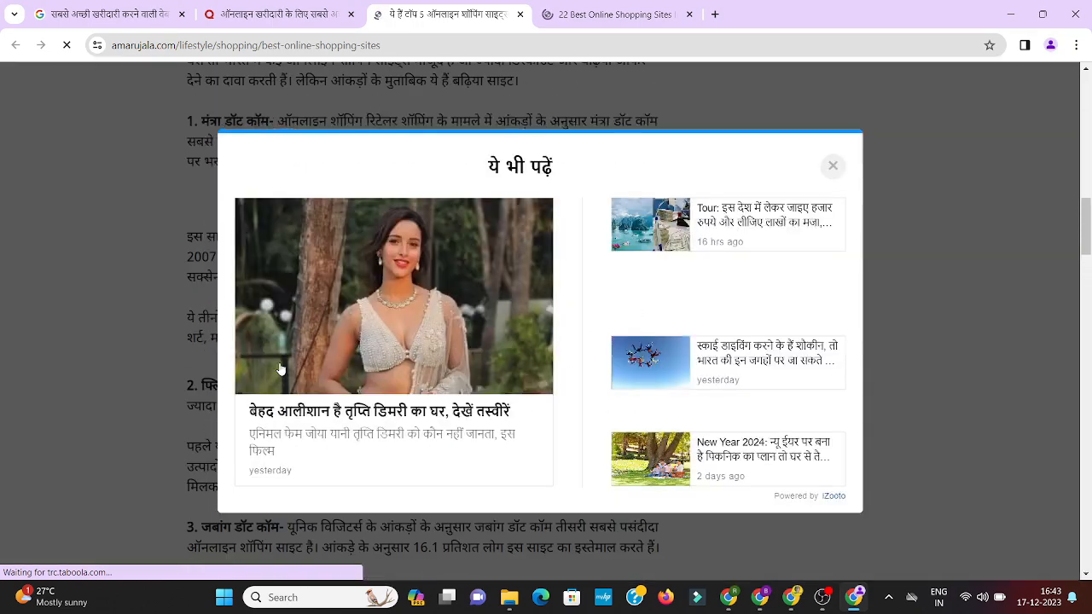
{"action": "left_click", "coordinate": [830, 169]}
{"action": "scroll", "coordinate": [451, 244], "scroll_direction": "up", "scroll_amount": 10}
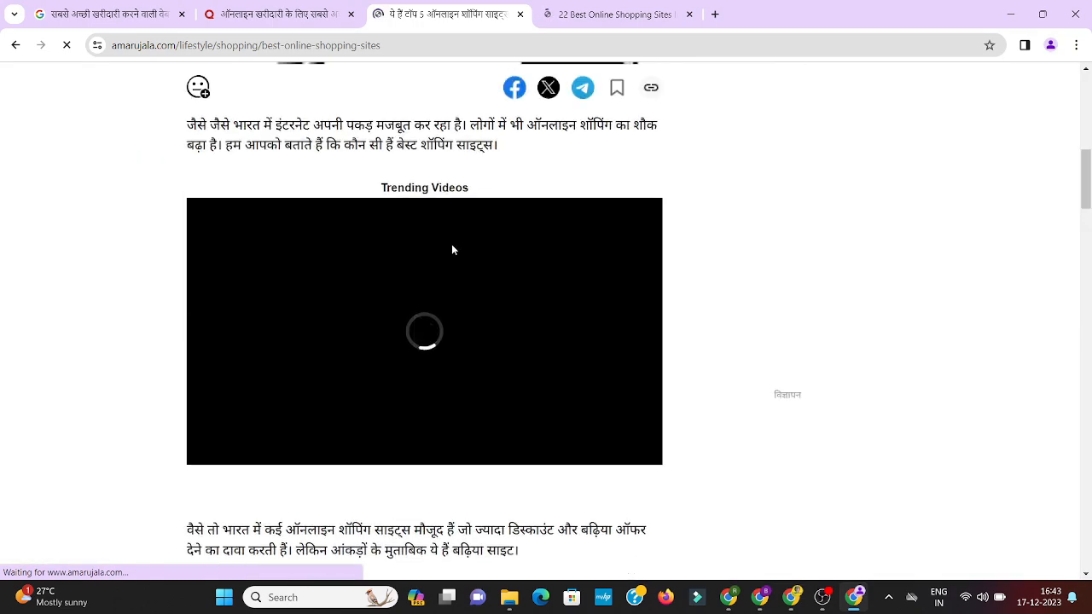
{"action": "scroll", "coordinate": [453, 249], "scroll_direction": "down", "scroll_amount": 20}
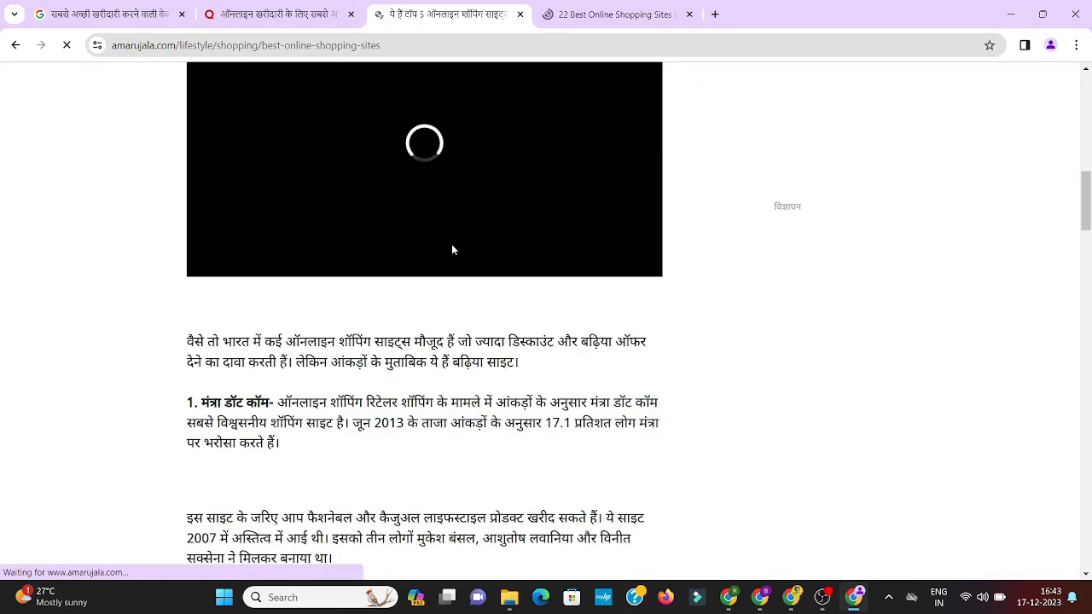
{"action": "scroll", "coordinate": [453, 249], "scroll_direction": "down", "scroll_amount": 4}
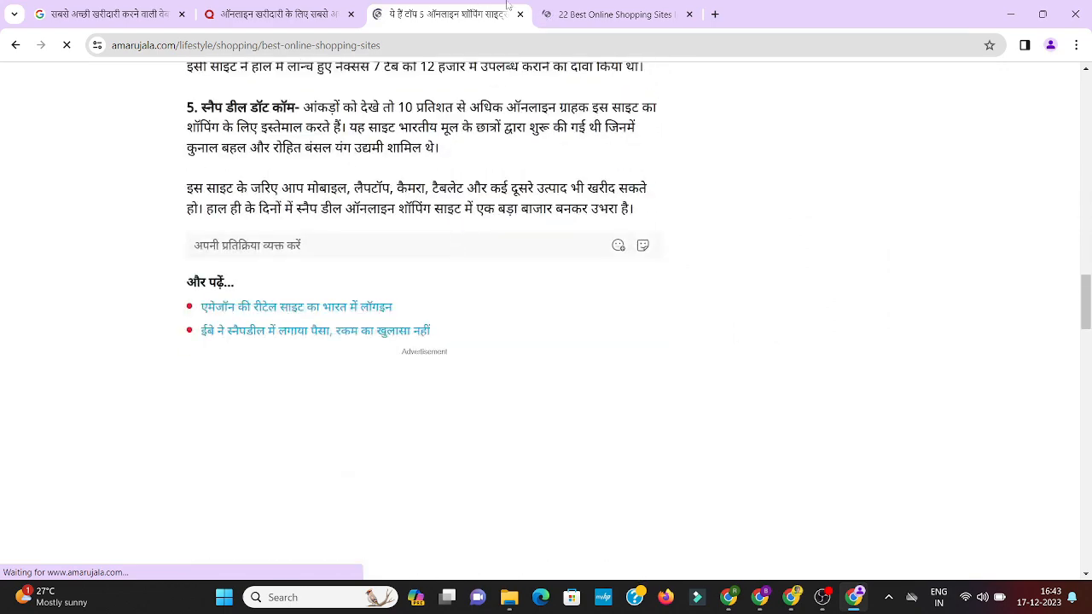
Examine the EarnKaro article on 22 online shopping sites, covering its comparison table and individual site sections
{"action": "key", "text": "ctrl+Tab"}
{"action": "left_click_drag", "start_coordinate": [251, 196], "coordinate": [456, 232]}
{"action": "scroll", "coordinate": [445, 266], "scroll_direction": "down", "scroll_amount": 6}
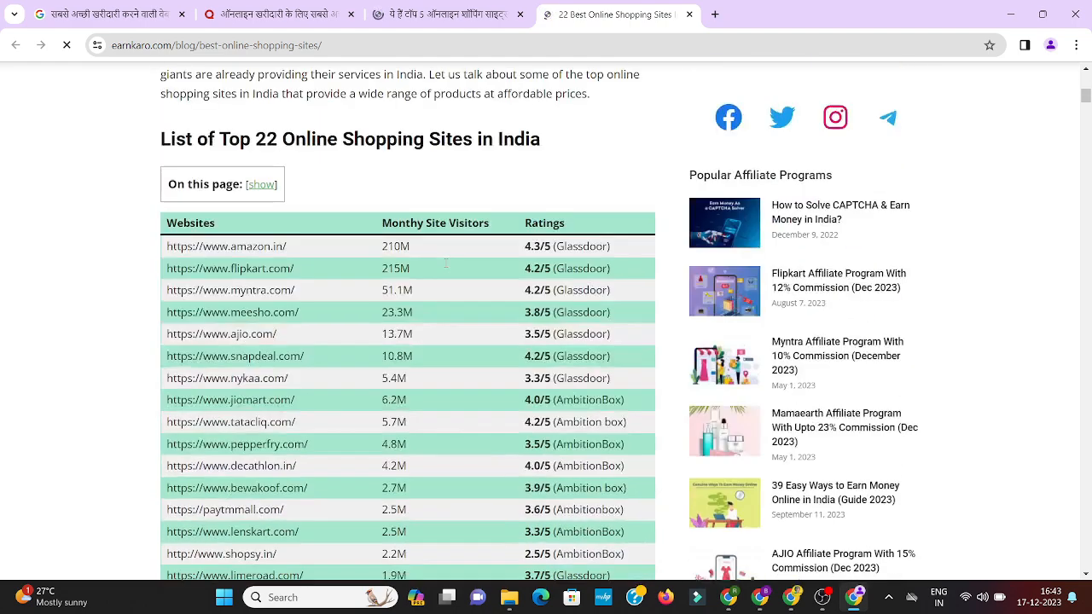
{"action": "scroll", "coordinate": [445, 266], "scroll_direction": "down", "scroll_amount": 3}
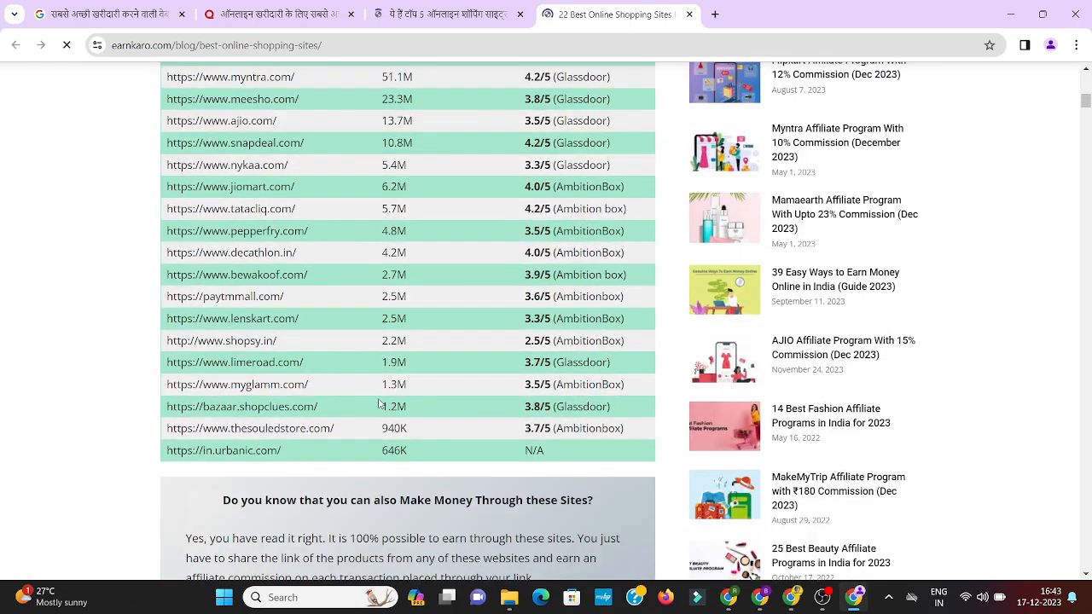
{"action": "scroll", "coordinate": [379, 404], "scroll_direction": "down", "scroll_amount": 10}
{"action": "scroll", "coordinate": [378, 396], "scroll_direction": "down", "scroll_amount": 13}
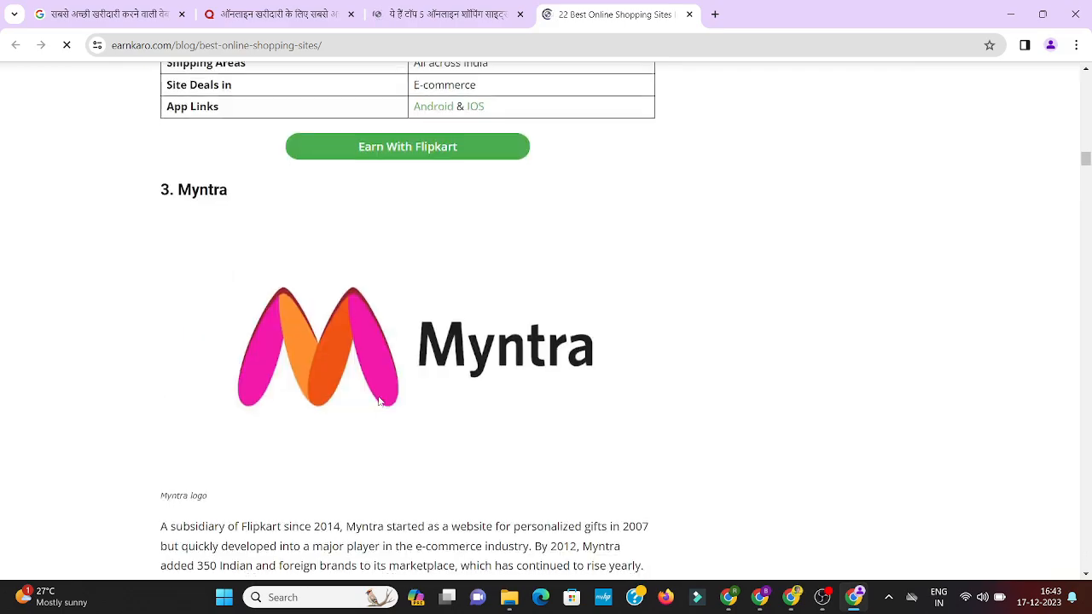
{"action": "scroll", "coordinate": [380, 401], "scroll_direction": "down", "scroll_amount": 3}
{"action": "scroll", "coordinate": [381, 401], "scroll_direction": "up", "scroll_amount": 20}
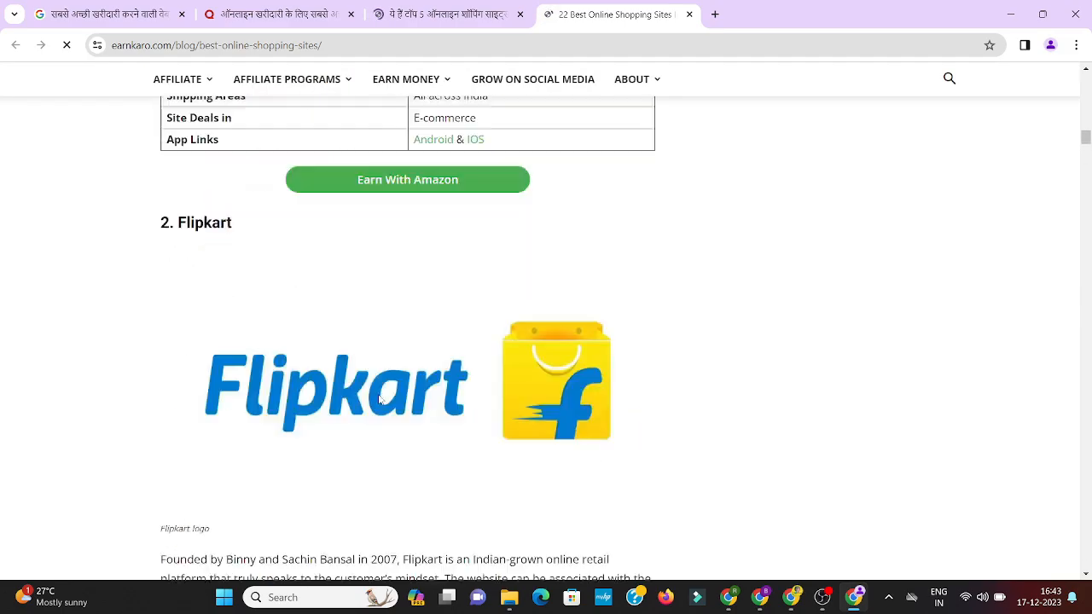
Review the EarnKaro article's title, introduction and top 22 sites table, closing the promotional popup
{"action": "scroll", "coordinate": [380, 398], "scroll_direction": "up", "scroll_amount": 10}
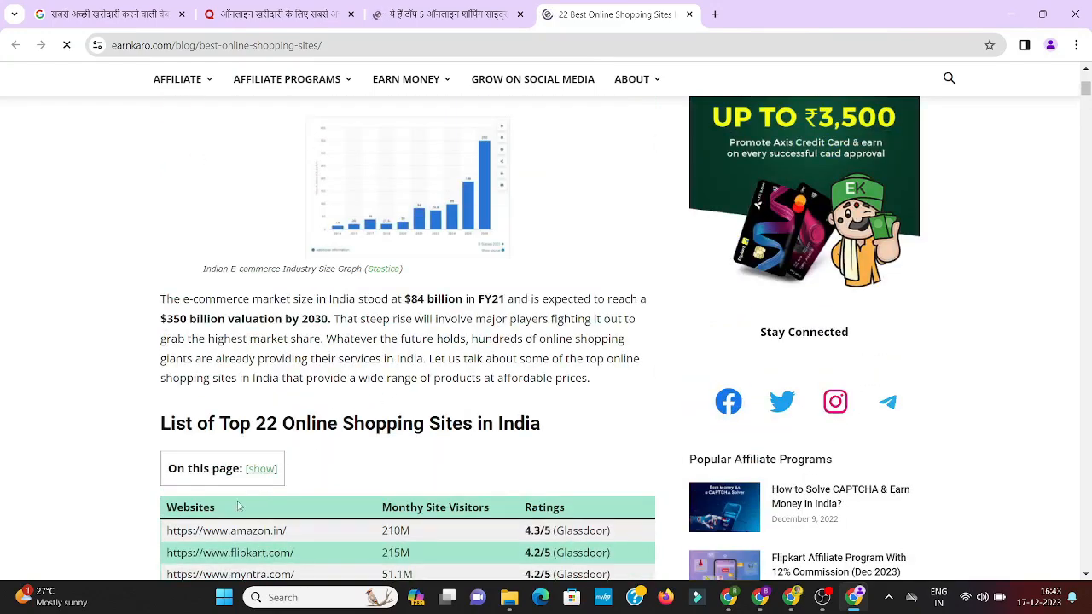
{"action": "left_click_drag", "start_coordinate": [268, 423], "coordinate": [473, 416]}
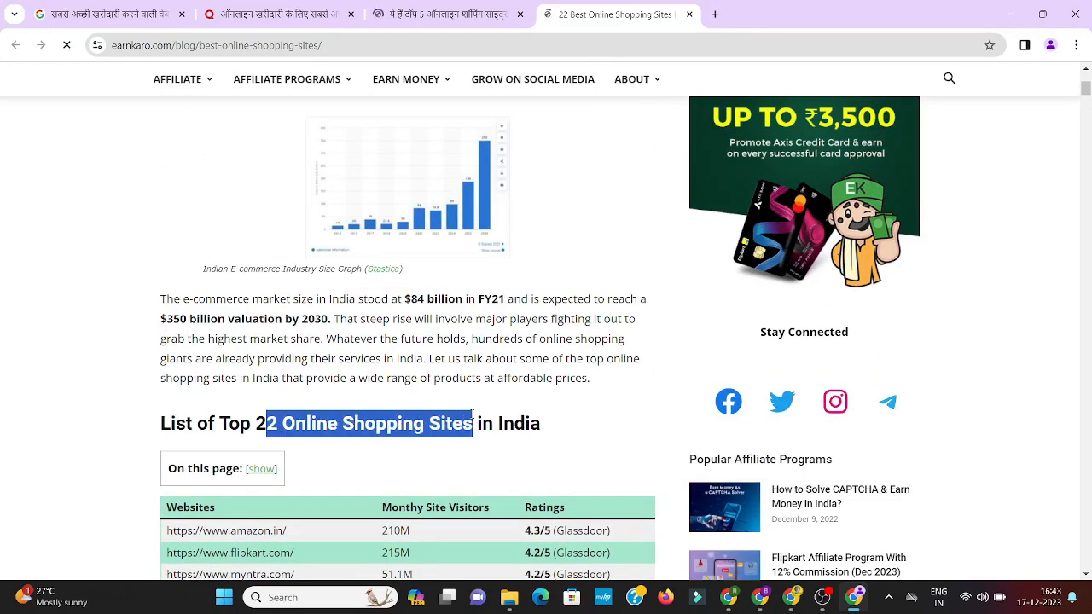
{"action": "scroll", "coordinate": [478, 405], "scroll_direction": "up", "scroll_amount": 4}
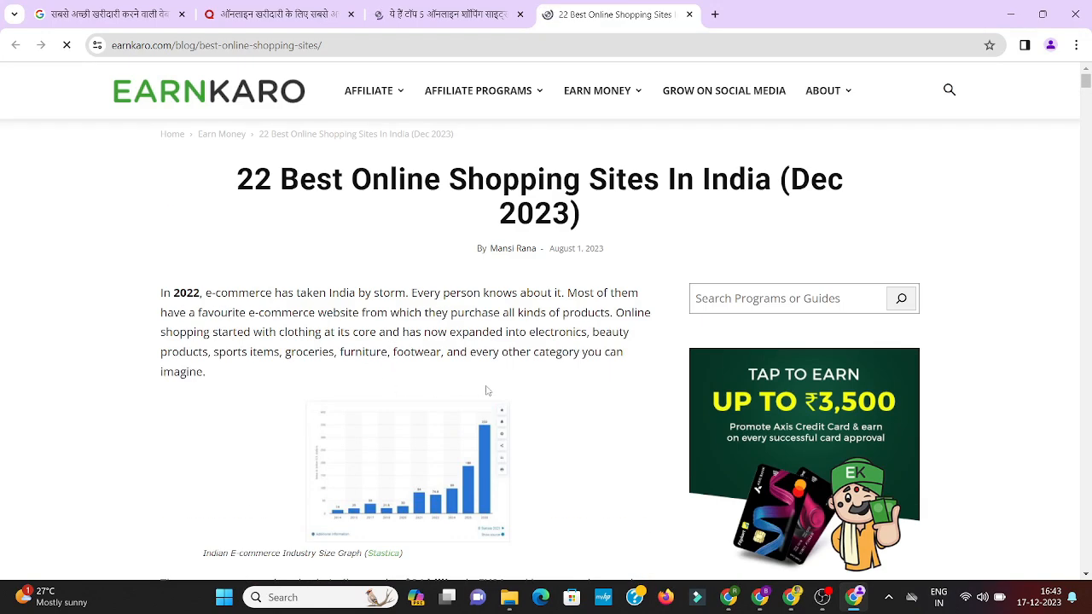
{"action": "scroll", "coordinate": [486, 390], "scroll_direction": "down", "scroll_amount": 5}
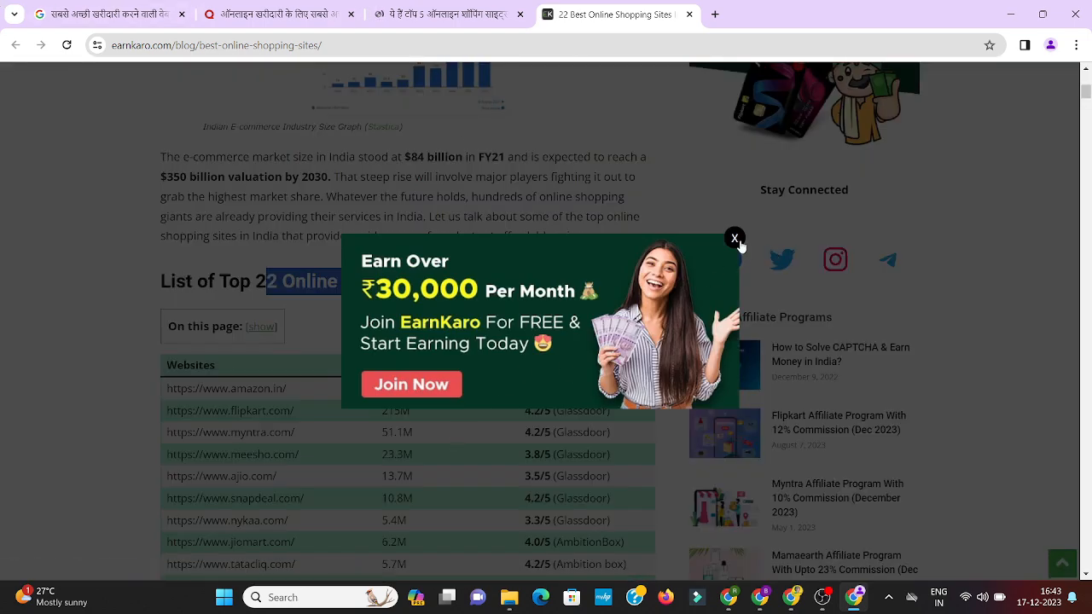
{"action": "left_click", "coordinate": [736, 238]}
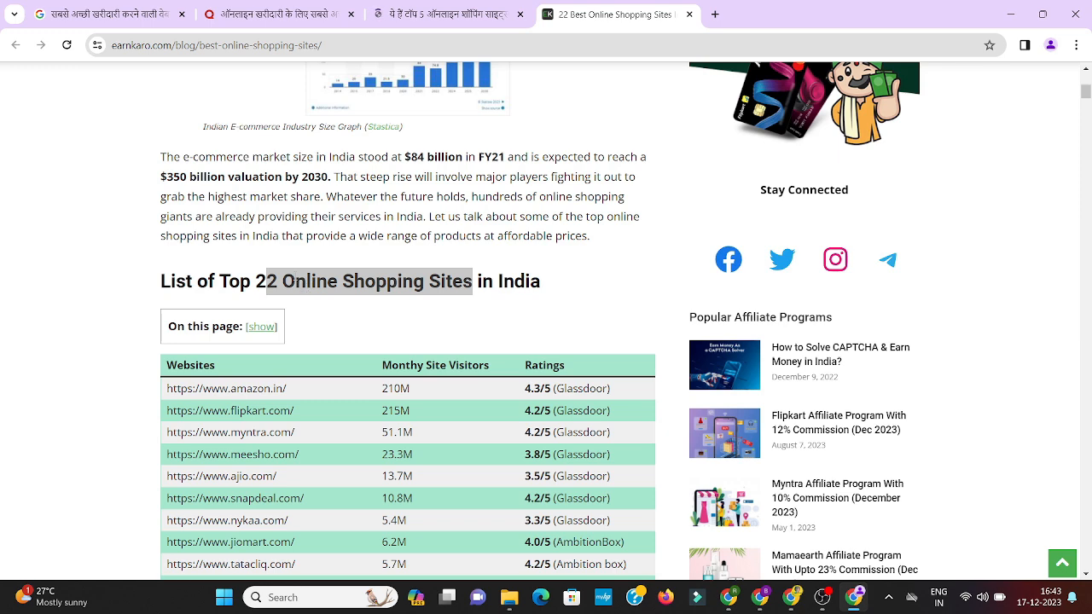
{"action": "scroll", "coordinate": [328, 330], "scroll_direction": "down", "scroll_amount": 3}
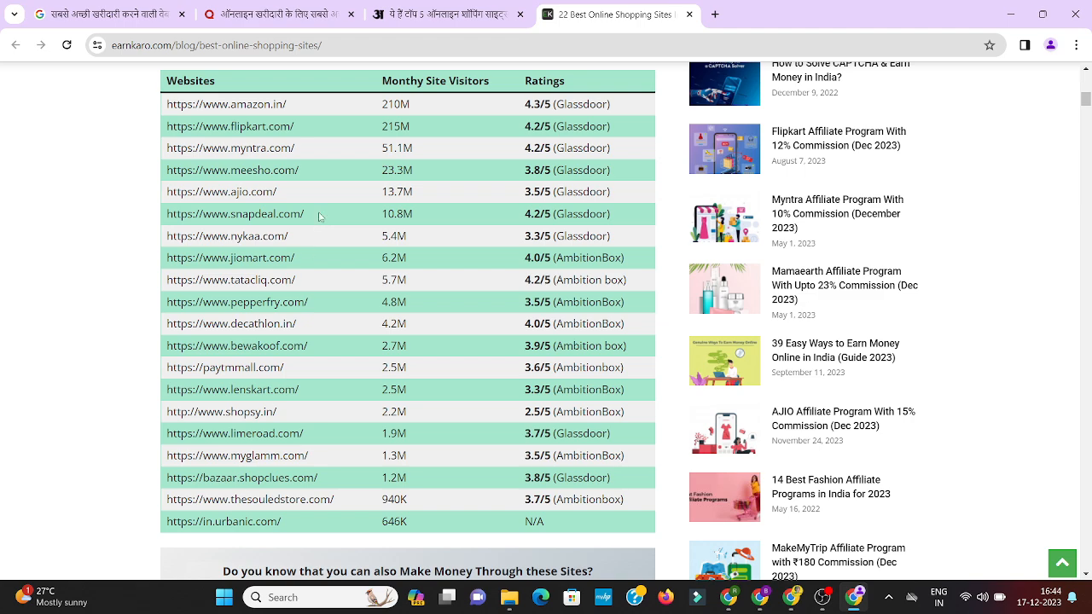
{"action": "scroll", "coordinate": [398, 319], "scroll_direction": "down", "scroll_amount": 3}
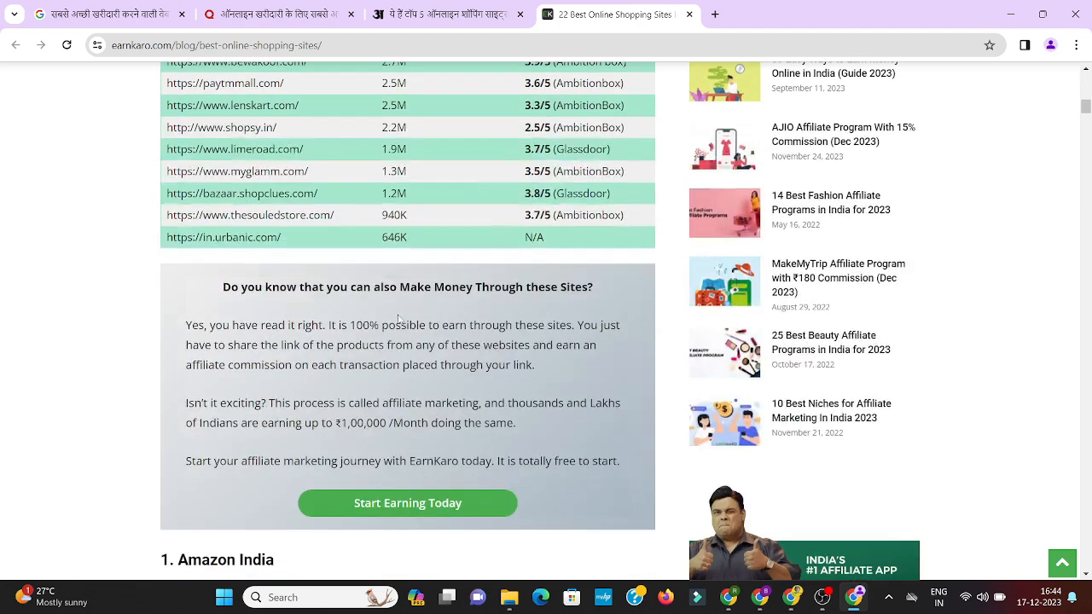
Examine how the EarnKaro article covers Amazon, Flipkart and Myntra, including the logos, descriptions and Site Insights tables
{"action": "scroll", "coordinate": [398, 318], "scroll_direction": "down", "scroll_amount": 3}
{"action": "left_click_drag", "start_coordinate": [174, 276], "coordinate": [301, 279]}
{"action": "scroll", "coordinate": [321, 376], "scroll_direction": "down", "scroll_amount": 3}
{"action": "scroll", "coordinate": [198, 296], "scroll_direction": "down", "scroll_amount": 3}
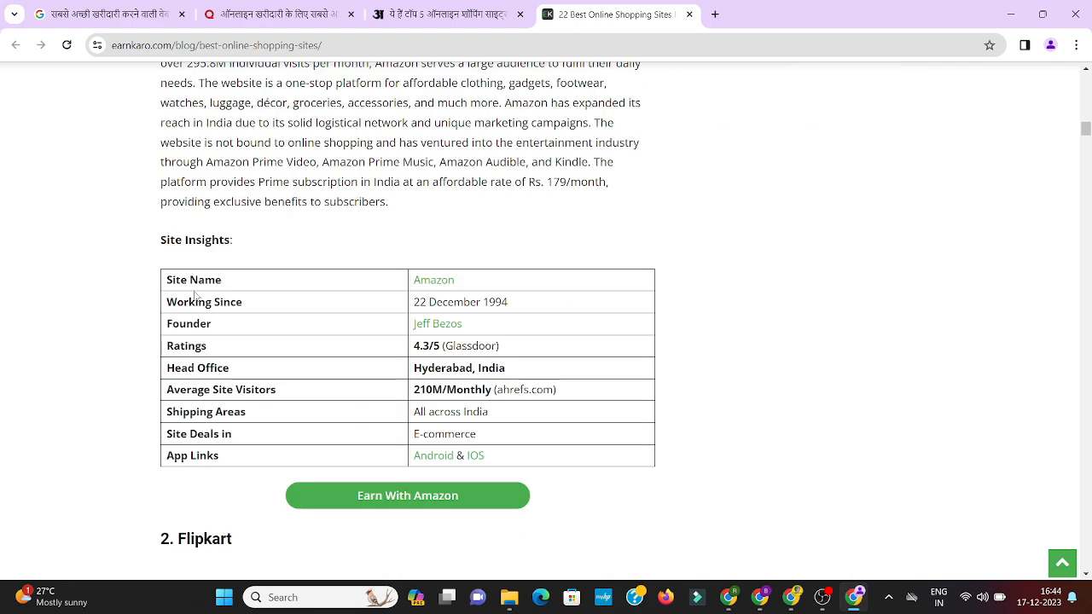
{"action": "left_click_drag", "start_coordinate": [172, 282], "coordinate": [490, 390]}
{"action": "scroll", "coordinate": [496, 452], "scroll_direction": "down", "scroll_amount": 4}
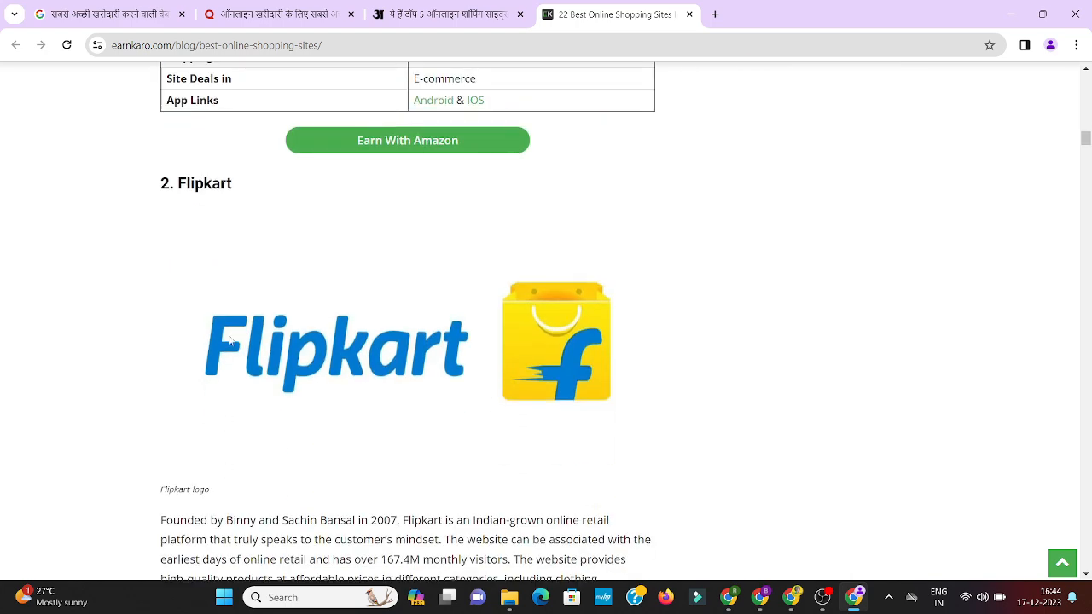
{"action": "left_click_drag", "start_coordinate": [175, 183], "coordinate": [212, 184]}
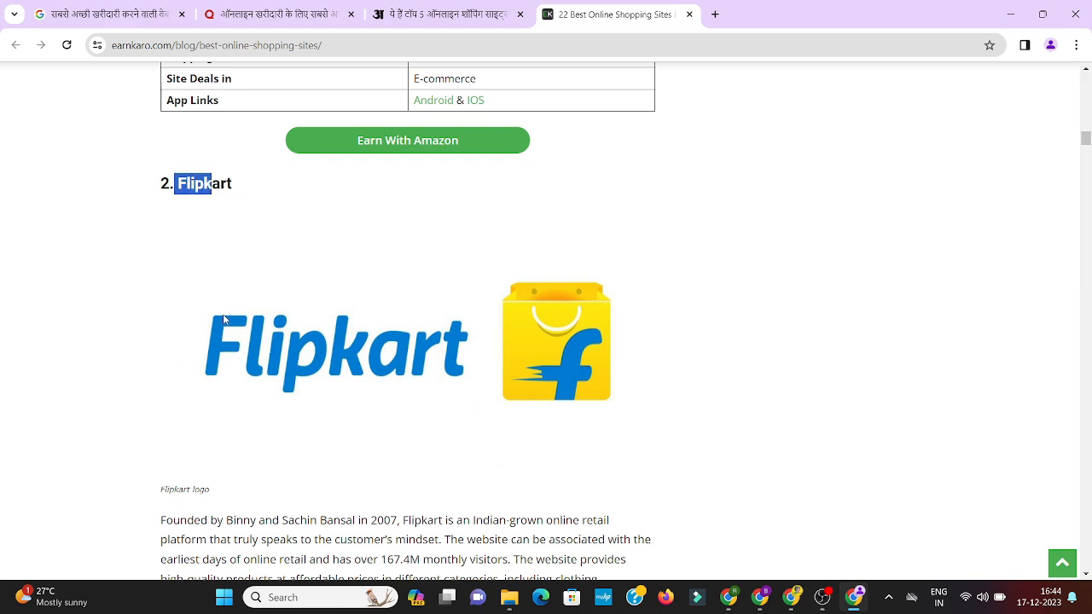
{"action": "scroll", "coordinate": [285, 424], "scroll_direction": "down", "scroll_amount": 3}
{"action": "scroll", "coordinate": [336, 451], "scroll_direction": "down", "scroll_amount": 3}
{"action": "scroll", "coordinate": [361, 474], "scroll_direction": "down", "scroll_amount": 3}
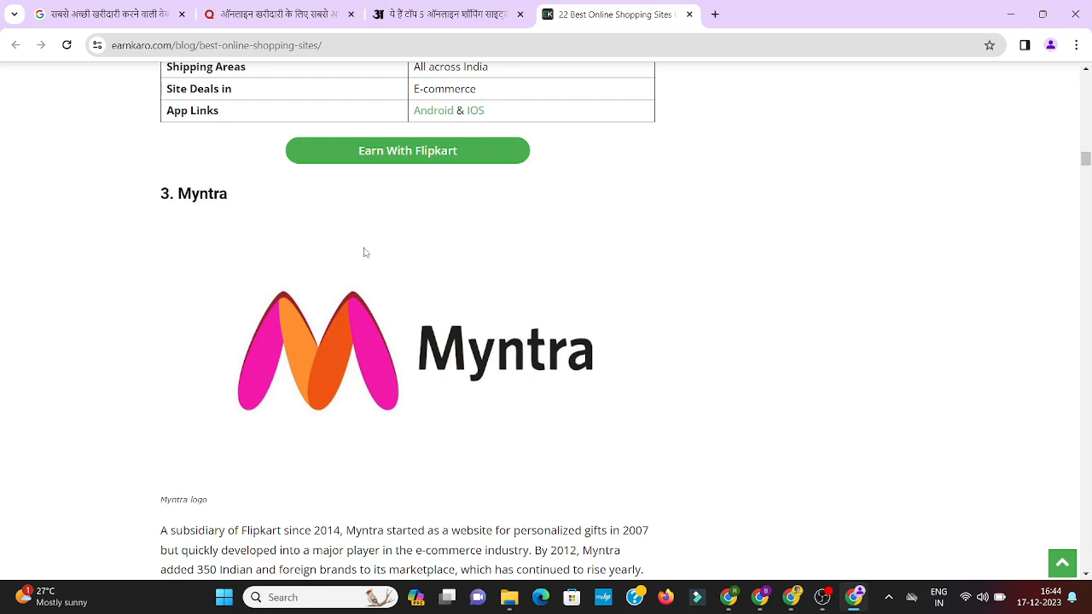
{"action": "scroll", "coordinate": [289, 234], "scroll_direction": "down", "scroll_amount": 3}
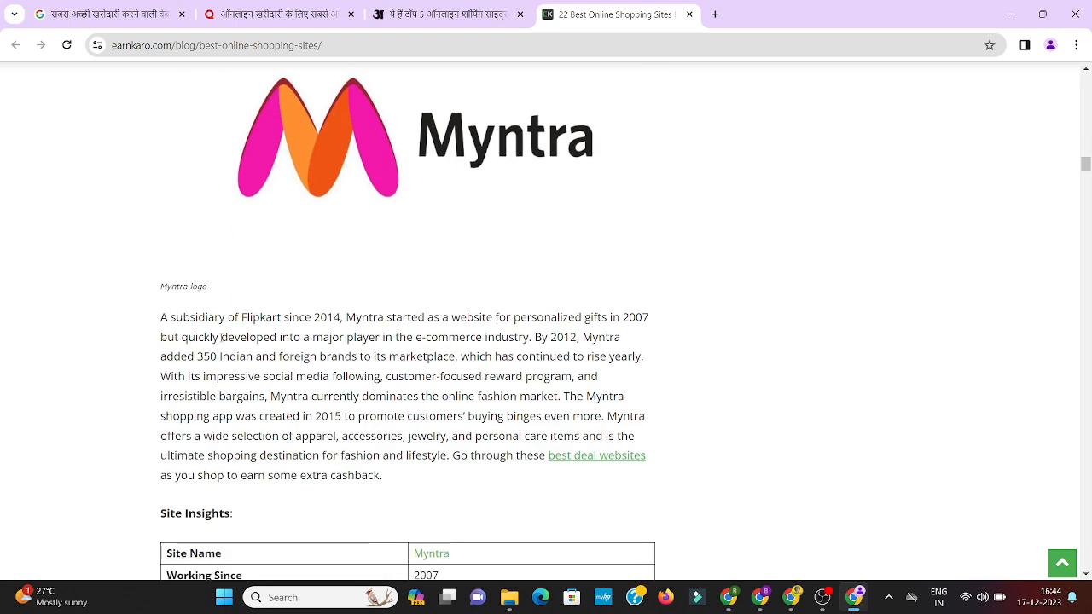
{"action": "left_click_drag", "start_coordinate": [171, 317], "coordinate": [358, 376]}
{"action": "scroll", "coordinate": [470, 488], "scroll_direction": "down", "scroll_amount": 4}
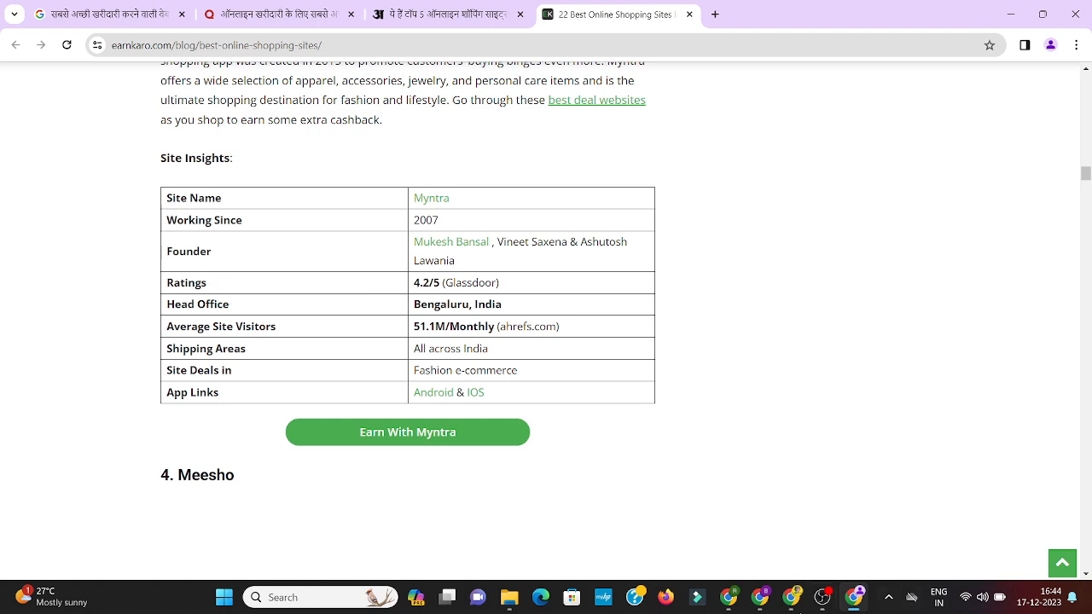
Switch to the WordPress draft and change the number at the start of the post title to 25
{"action": "left_click", "coordinate": [759, 597]}
{"action": "left_click", "coordinate": [191, 176]}
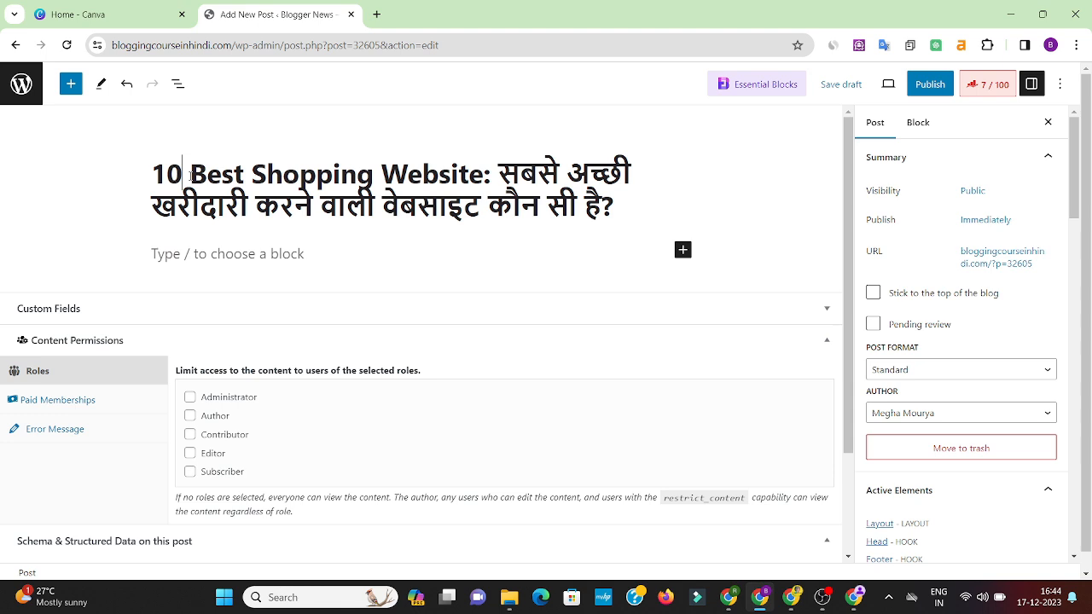
{"action": "key", "text": "BackSpace"}
{"action": "key", "text": "BackSpace"}
{"action": "type", "text": "25"}
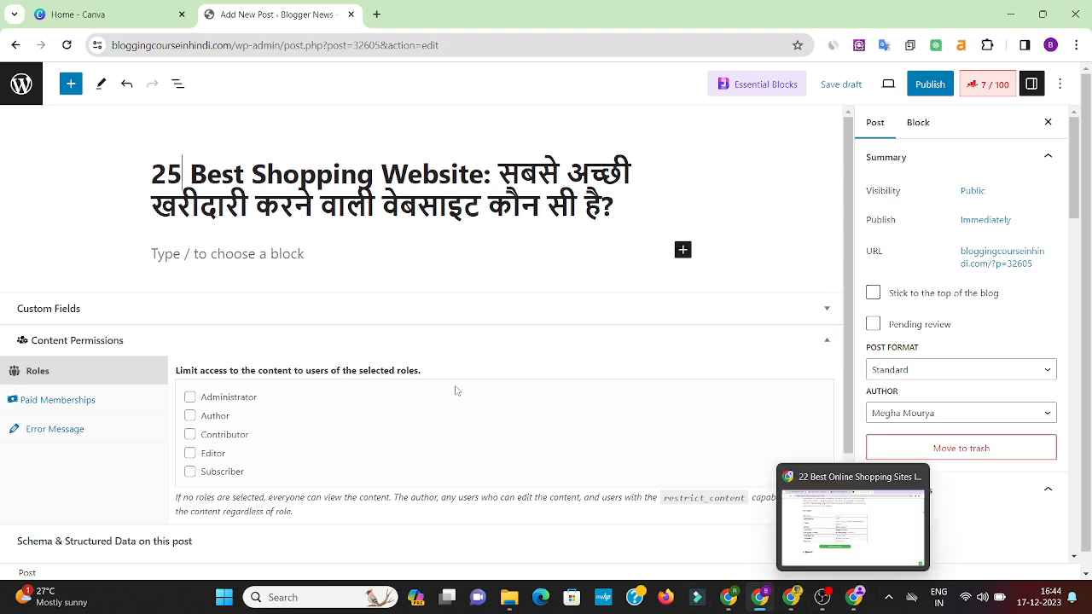
Go back to the EarnKaro article and examine Myntra's Site Insights table and the Meesho section
{"action": "left_click", "coordinate": [855, 599]}
{"action": "left_click_drag", "start_coordinate": [307, 219], "coordinate": [488, 369]}
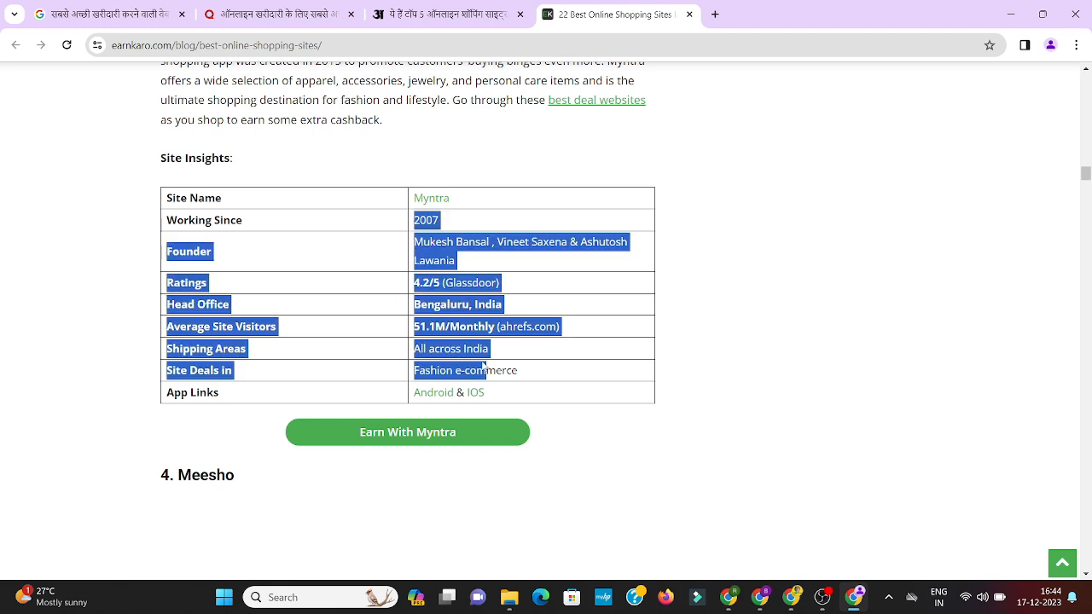
{"action": "scroll", "coordinate": [440, 335], "scroll_direction": "down", "scroll_amount": 3}
{"action": "scroll", "coordinate": [310, 339], "scroll_direction": "down", "scroll_amount": 4}
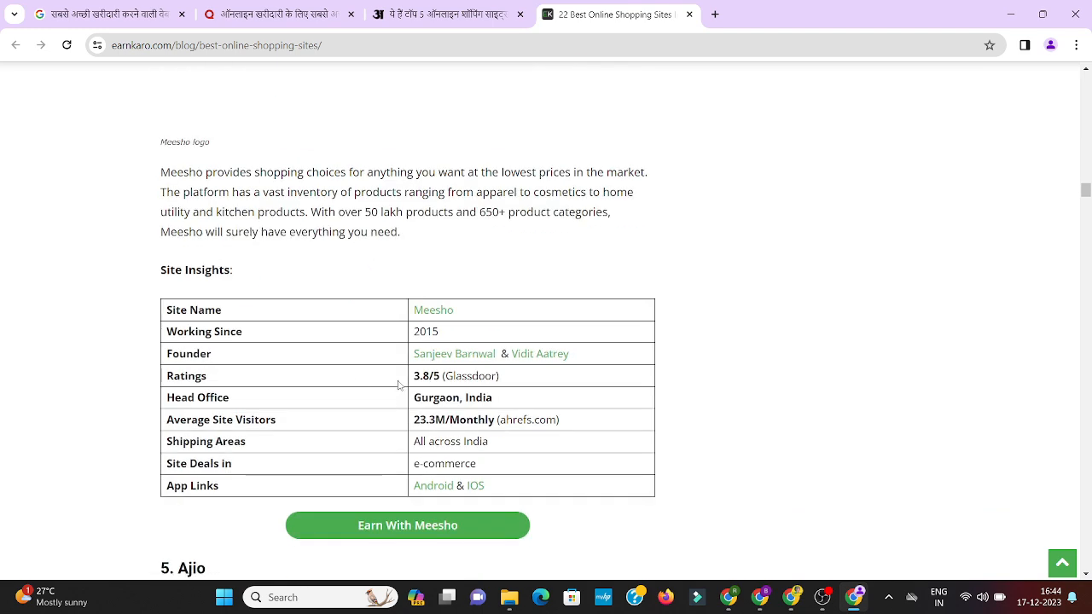
{"action": "scroll", "coordinate": [392, 375], "scroll_direction": "down", "scroll_amount": 3}
{"action": "scroll", "coordinate": [408, 390], "scroll_direction": "up", "scroll_amount": 15}
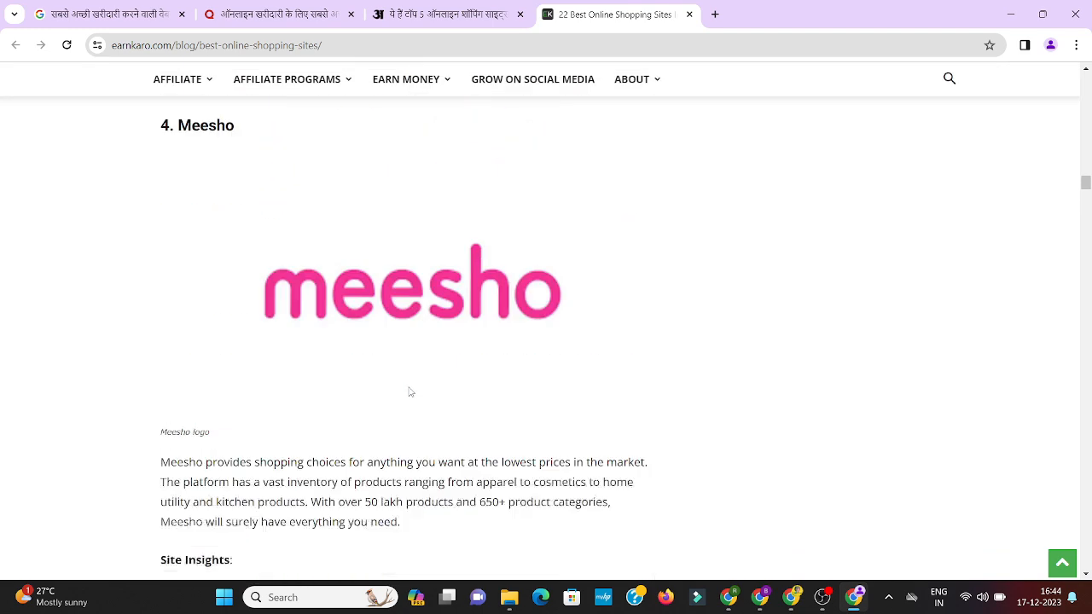
Open the Online Bharo and Influencer Marketing Hub results from the Google search in new background tabs
{"action": "left_click", "coordinate": [111, 14]}
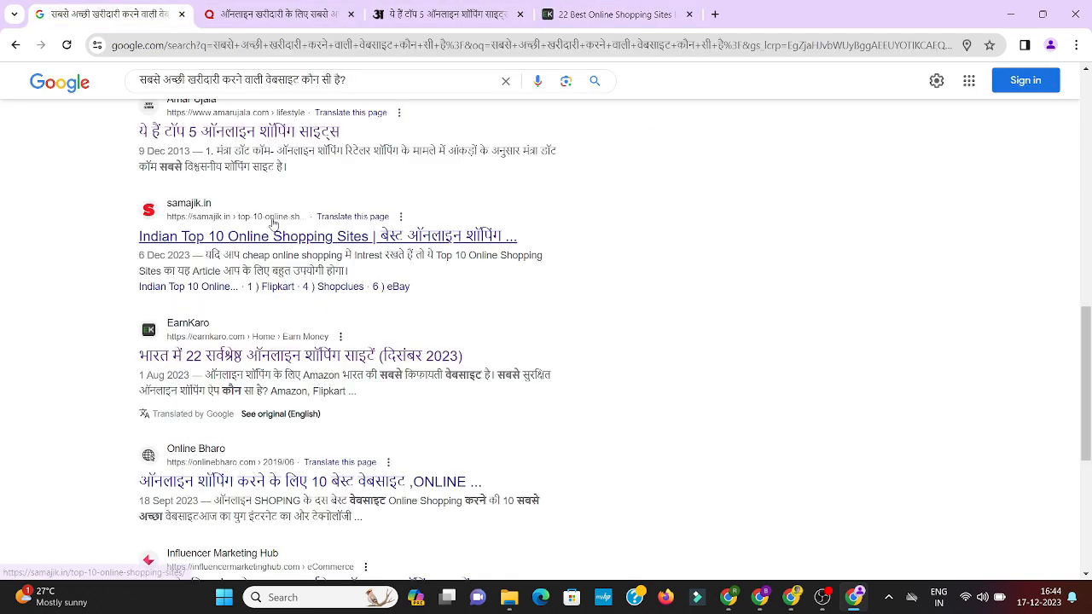
{"action": "scroll", "coordinate": [256, 256], "scroll_direction": "down", "scroll_amount": 3}
{"action": "right_click", "coordinate": [237, 271]}
{"action": "left_click", "coordinate": [307, 288]}
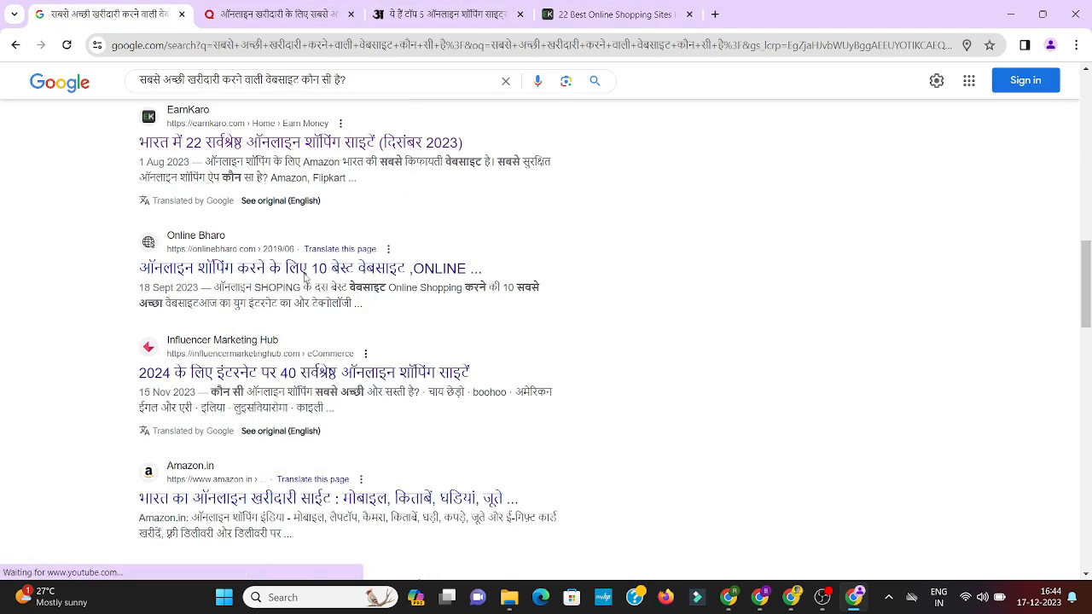
{"action": "right_click", "coordinate": [305, 372]}
{"action": "left_click", "coordinate": [341, 189]}
Skim the Online Bharo article on the 10 best online shopping websites through its individual site descriptions
{"action": "left_click", "coordinate": [699, 14]}
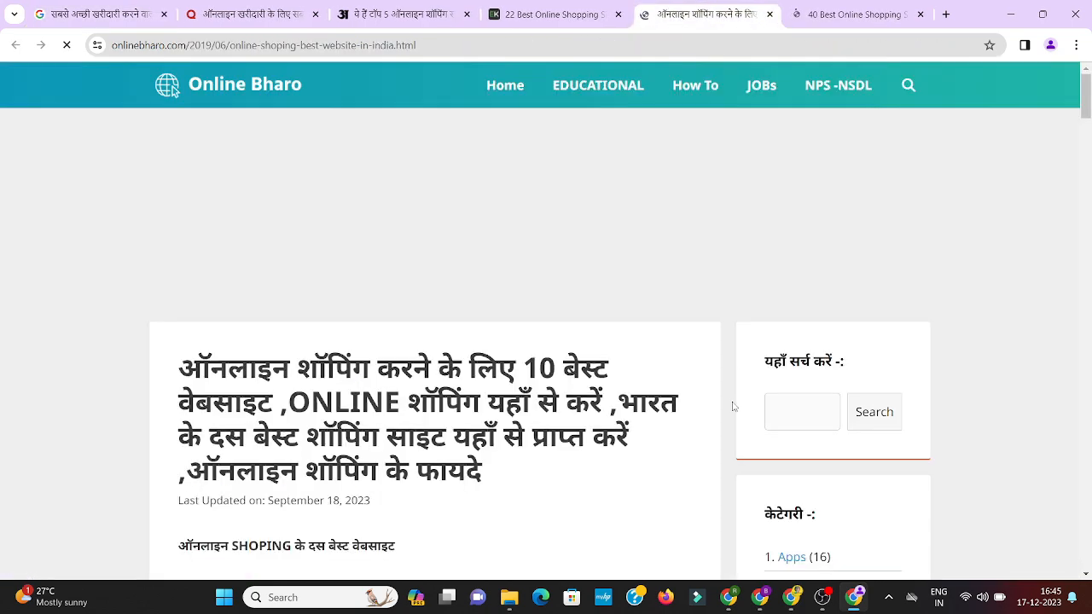
{"action": "scroll", "coordinate": [731, 407], "scroll_direction": "down", "scroll_amount": 3}
{"action": "scroll", "coordinate": [732, 406], "scroll_direction": "down", "scroll_amount": 10}
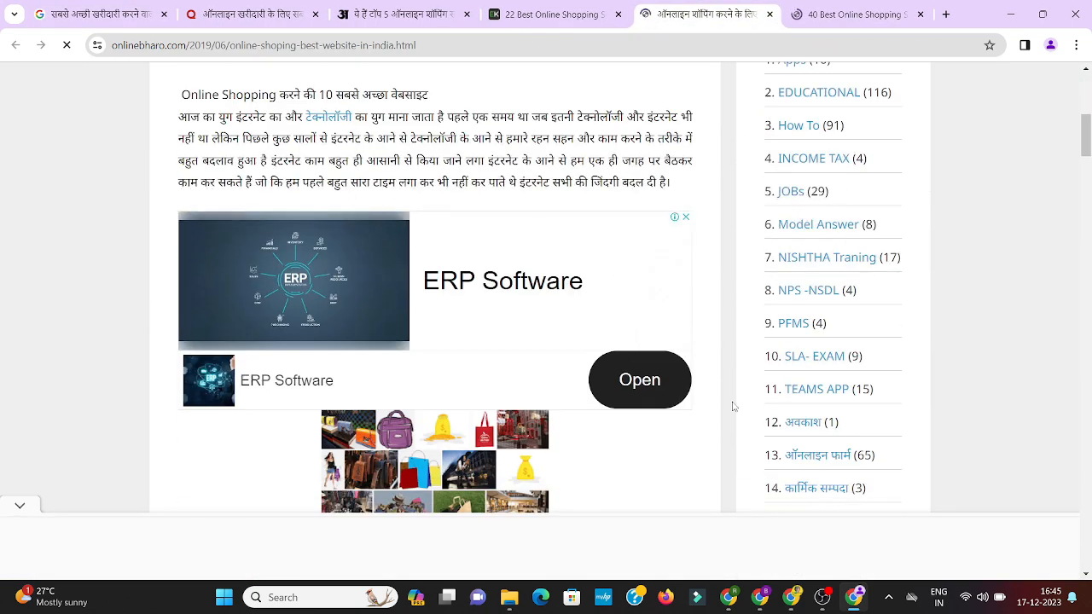
{"action": "scroll", "coordinate": [731, 406], "scroll_direction": "down", "scroll_amount": 15}
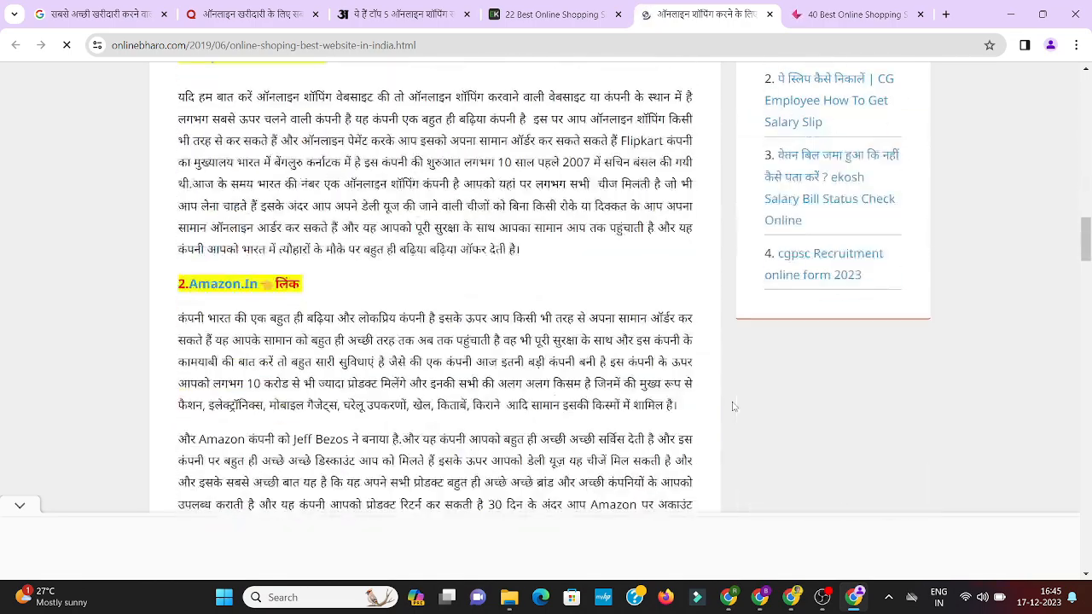
{"action": "scroll", "coordinate": [417, 372], "scroll_direction": "down", "scroll_amount": 10}
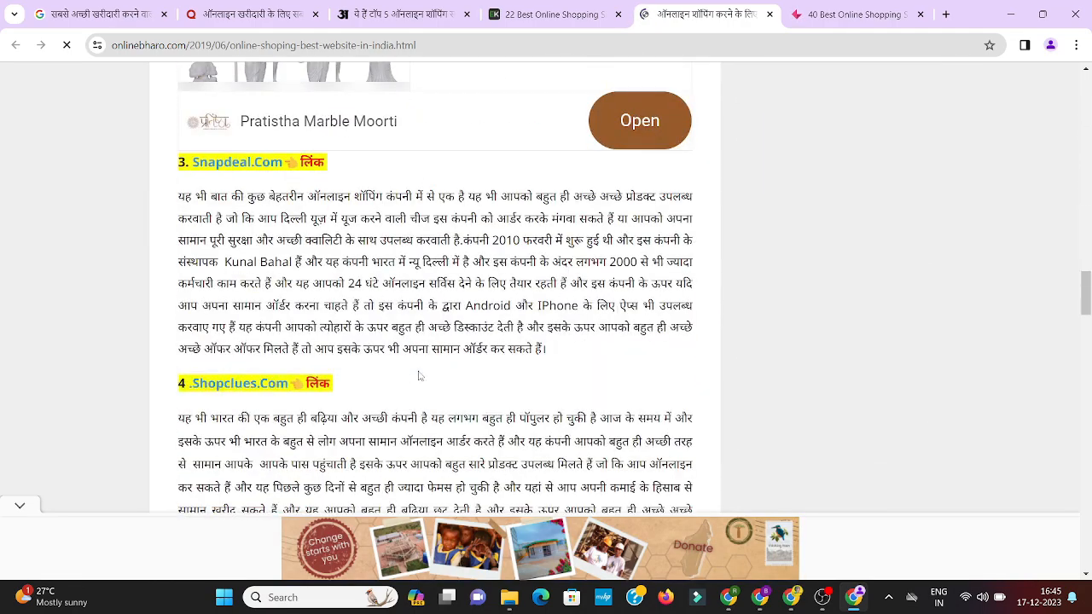
{"action": "scroll", "coordinate": [296, 314], "scroll_direction": "down", "scroll_amount": 1}
Skim the Influencer Marketing Hub article on the 40 best online shopping sites for 2024
{"action": "key", "text": "ctrl+Tab"}
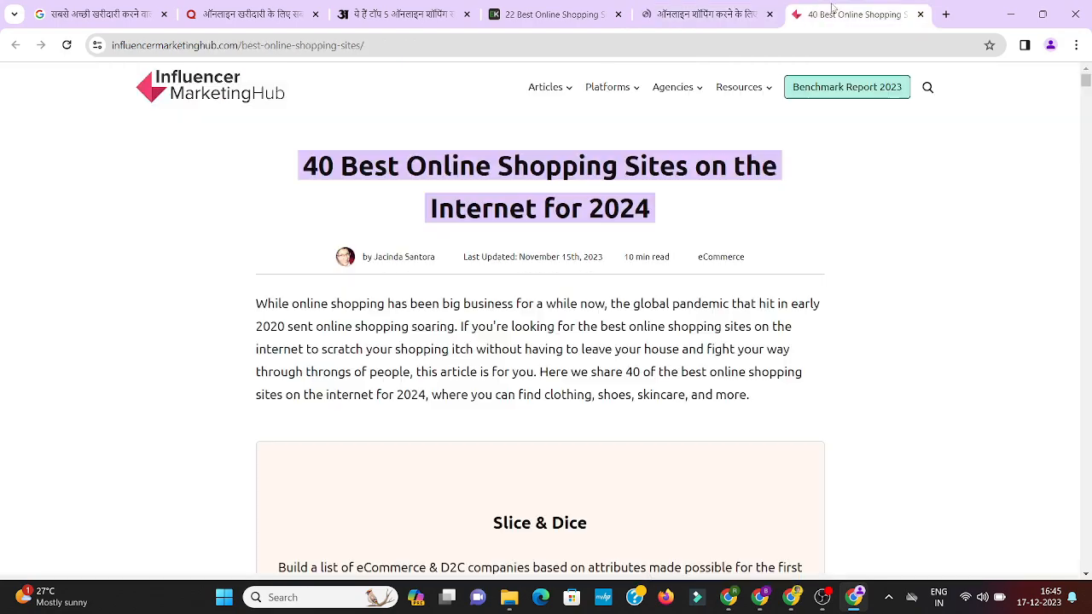
{"action": "scroll", "coordinate": [426, 281], "scroll_direction": "down", "scroll_amount": 3}
{"action": "scroll", "coordinate": [427, 281], "scroll_direction": "down", "scroll_amount": 10}
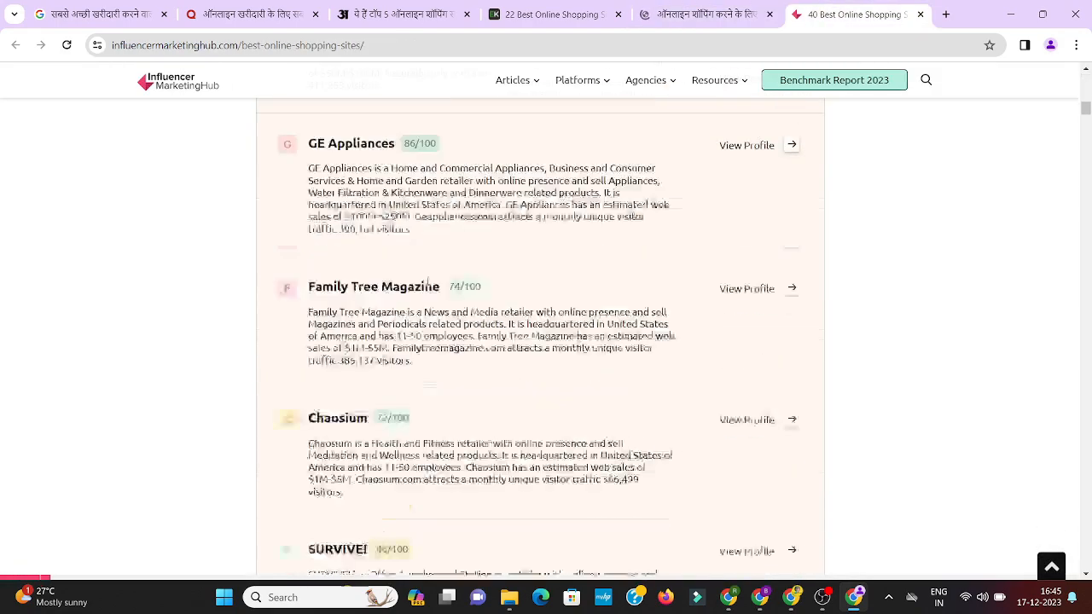
Return to the EarnKaro article and review its Amazon India section, from the logo and description to the details table
{"action": "left_click", "coordinate": [558, 15]}
{"action": "scroll", "coordinate": [442, 259], "scroll_direction": "up", "scroll_amount": 3}
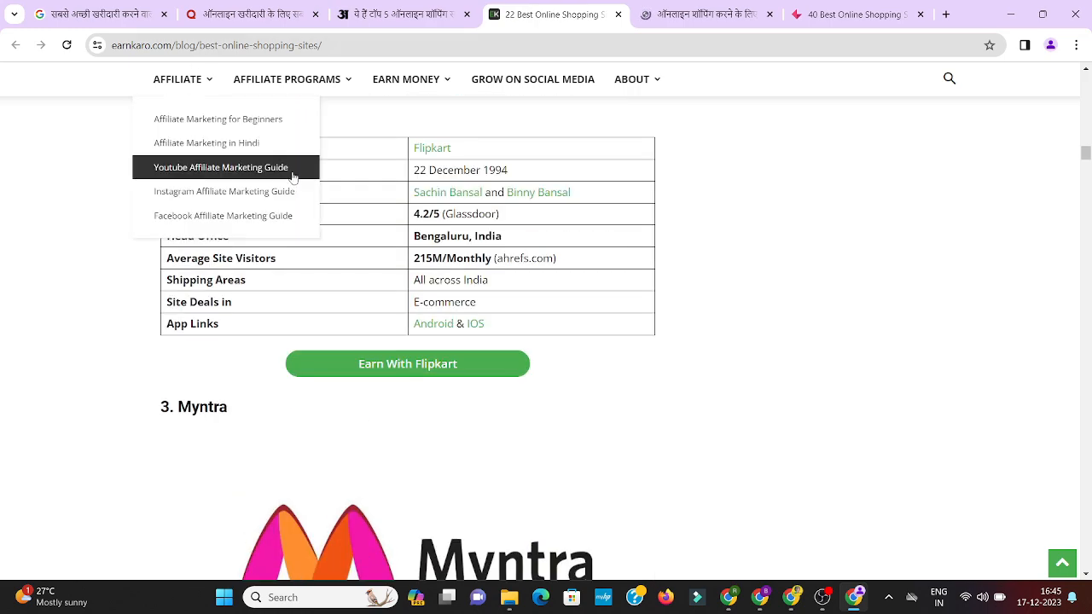
{"action": "scroll", "coordinate": [290, 175], "scroll_direction": "up", "scroll_amount": 12}
{"action": "scroll", "coordinate": [487, 322], "scroll_direction": "up", "scroll_amount": 6}
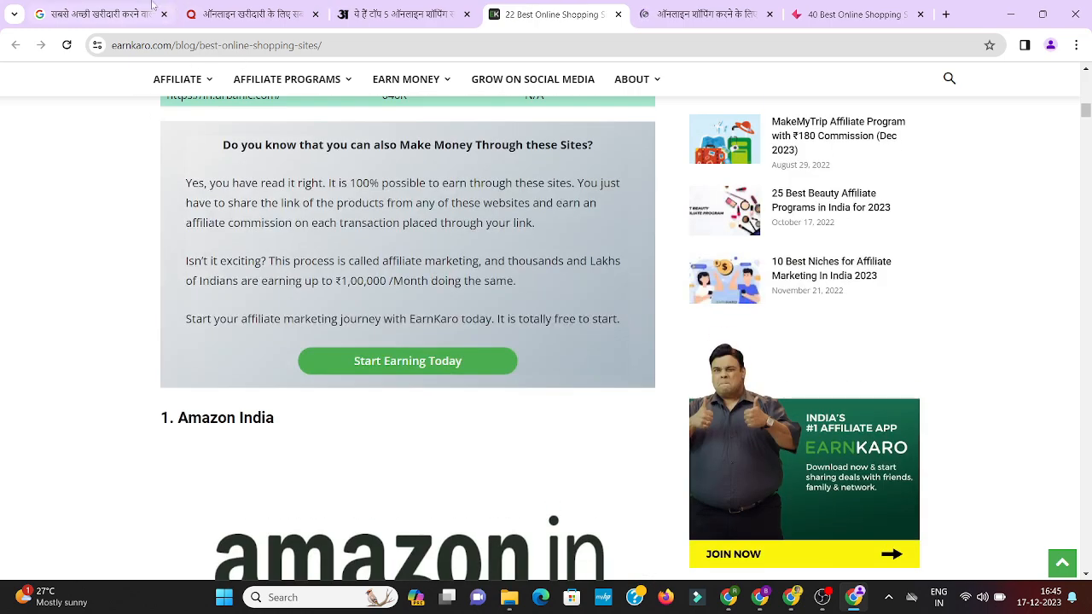
{"action": "scroll", "coordinate": [391, 310], "scroll_direction": "down", "scroll_amount": 4}
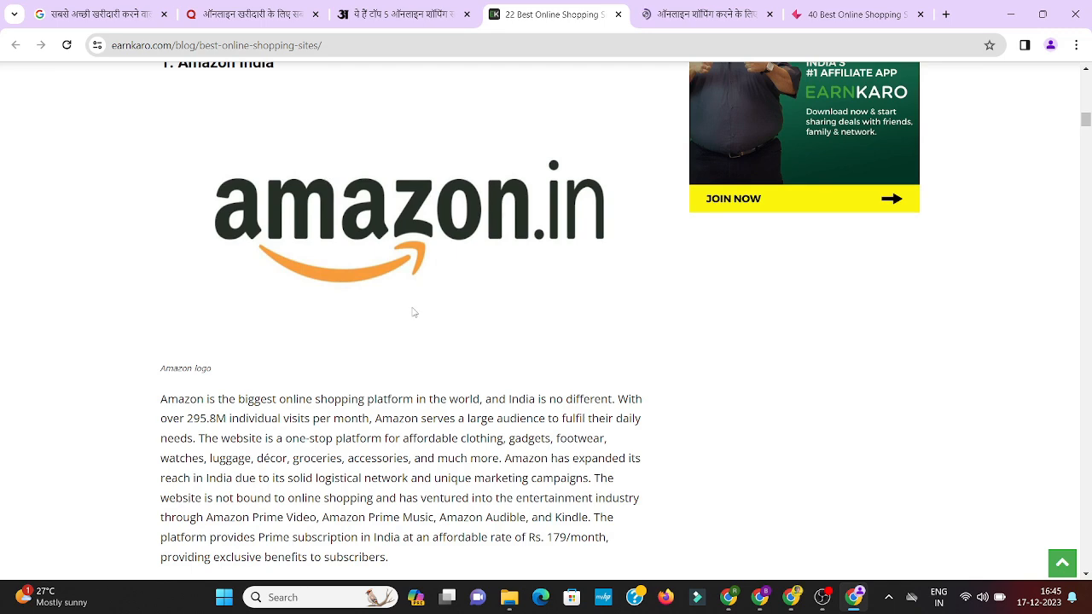
{"action": "scroll", "coordinate": [410, 309], "scroll_direction": "down", "scroll_amount": 3}
{"action": "left_click_drag", "start_coordinate": [152, 121], "coordinate": [447, 277]}
{"action": "scroll", "coordinate": [482, 334], "scroll_direction": "down", "scroll_amount": 4}
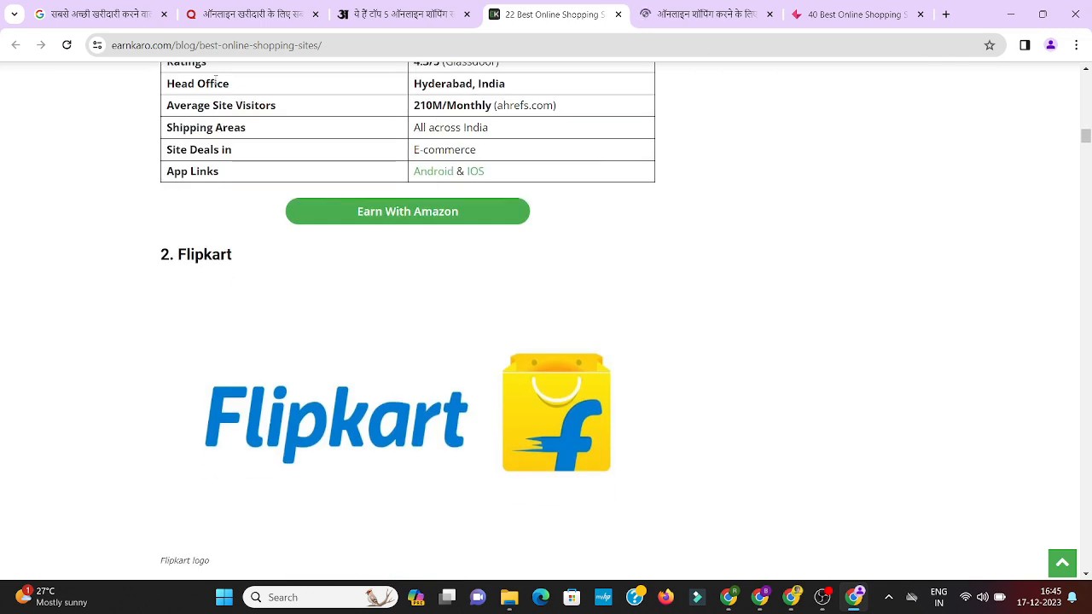
{"action": "scroll", "coordinate": [325, 257], "scroll_direction": "up", "scroll_amount": 1}
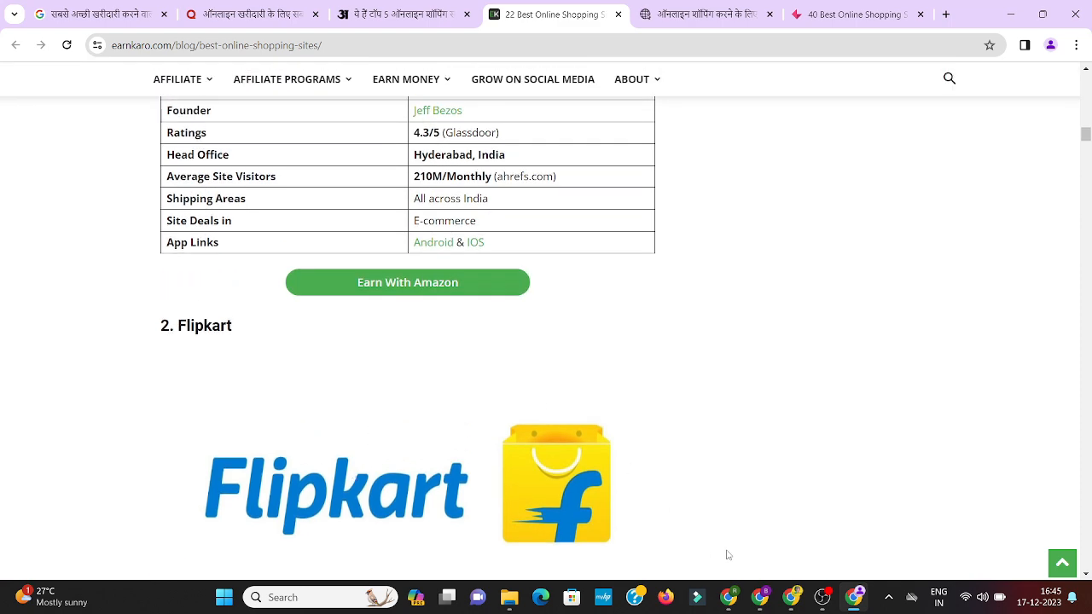
Switch back to the WordPress draft and place the cursor at the end of the post title
{"action": "left_click", "coordinate": [759, 604]}
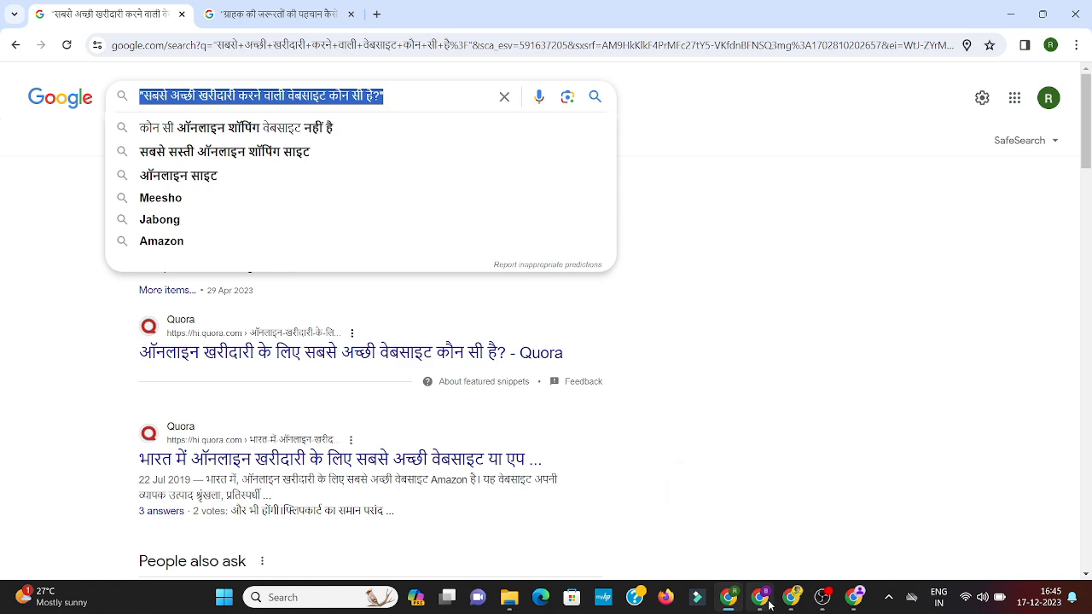
{"action": "left_click", "coordinate": [759, 604]}
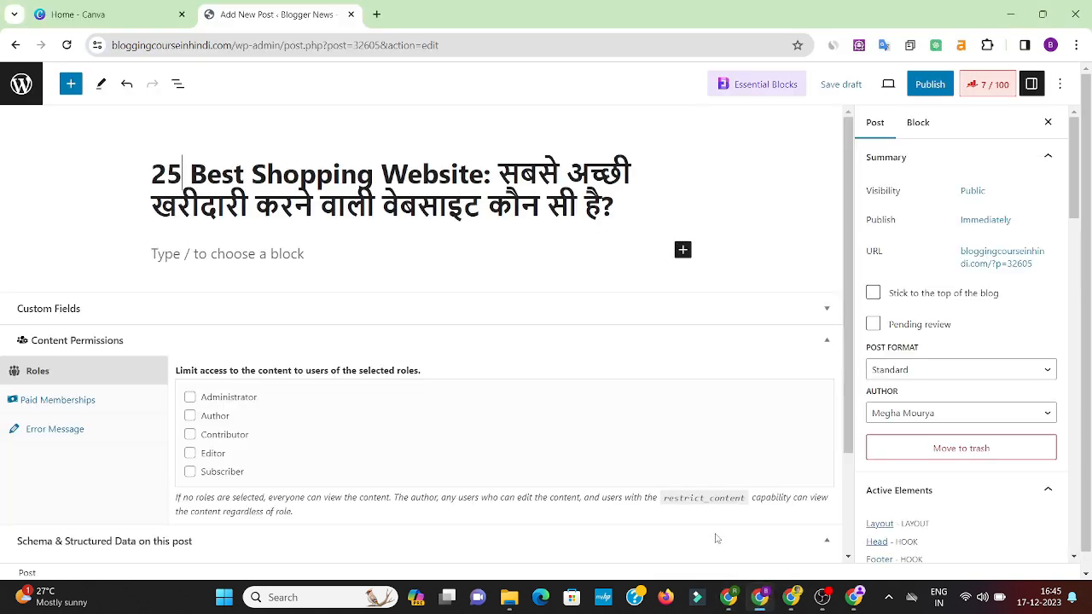
{"action": "left_click", "coordinate": [321, 254]}
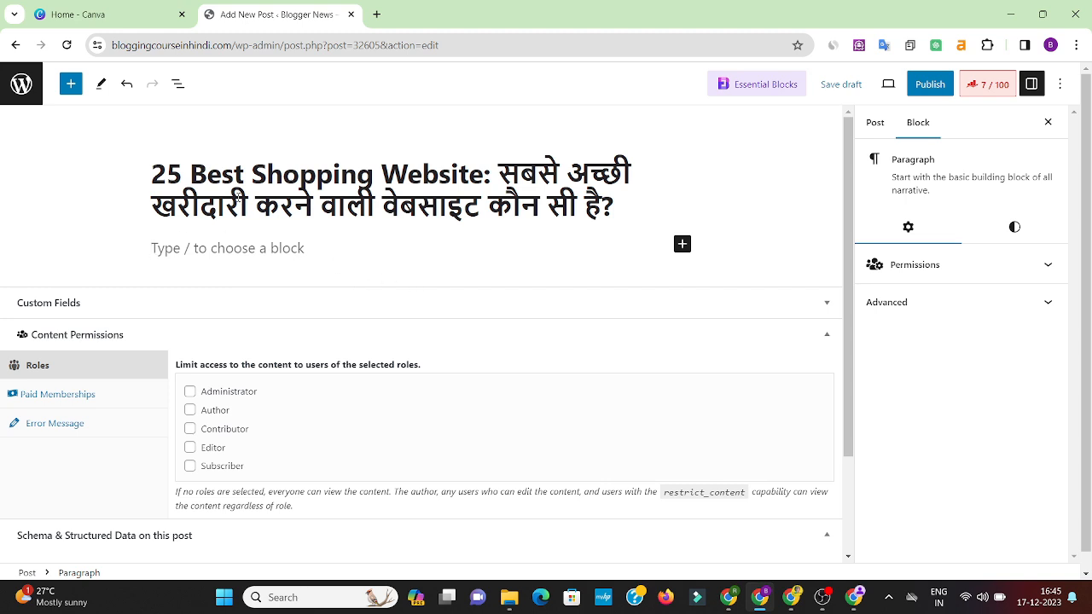
{"action": "left_click_drag", "start_coordinate": [453, 181], "coordinate": [521, 210]}
{"action": "left_click", "coordinate": [612, 207]}
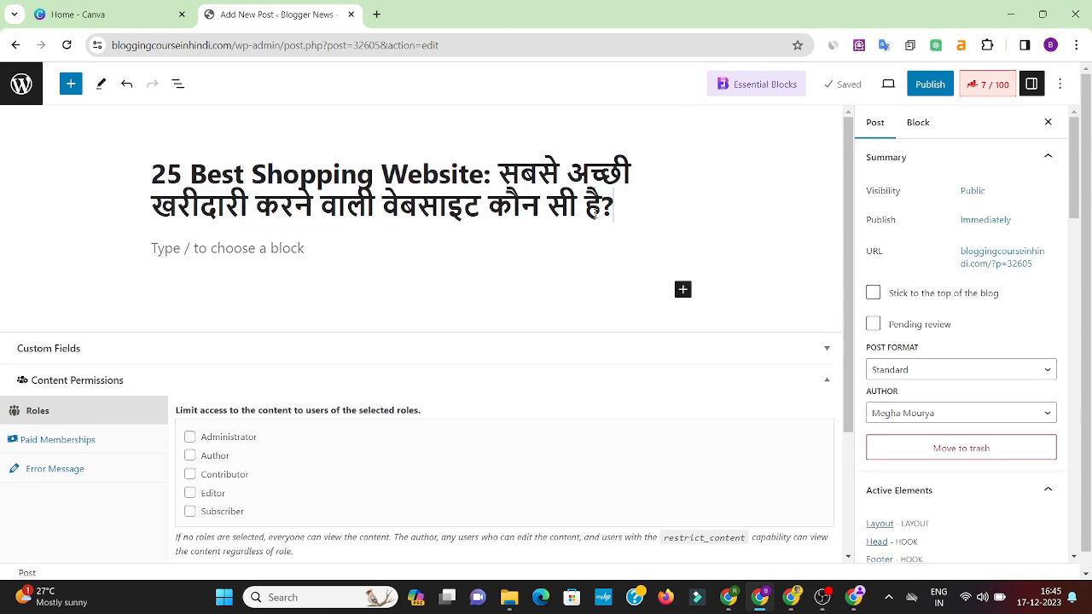
{"action": "left_click", "coordinate": [167, 246]}
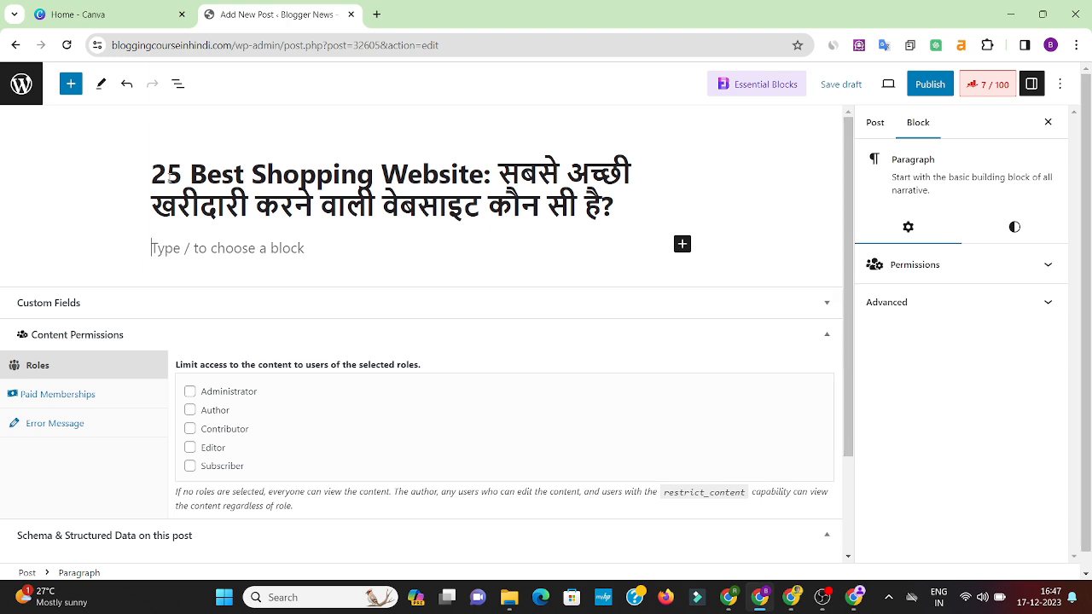
{"action": "left_click_drag", "start_coordinate": [156, 174], "coordinate": [613, 219]}
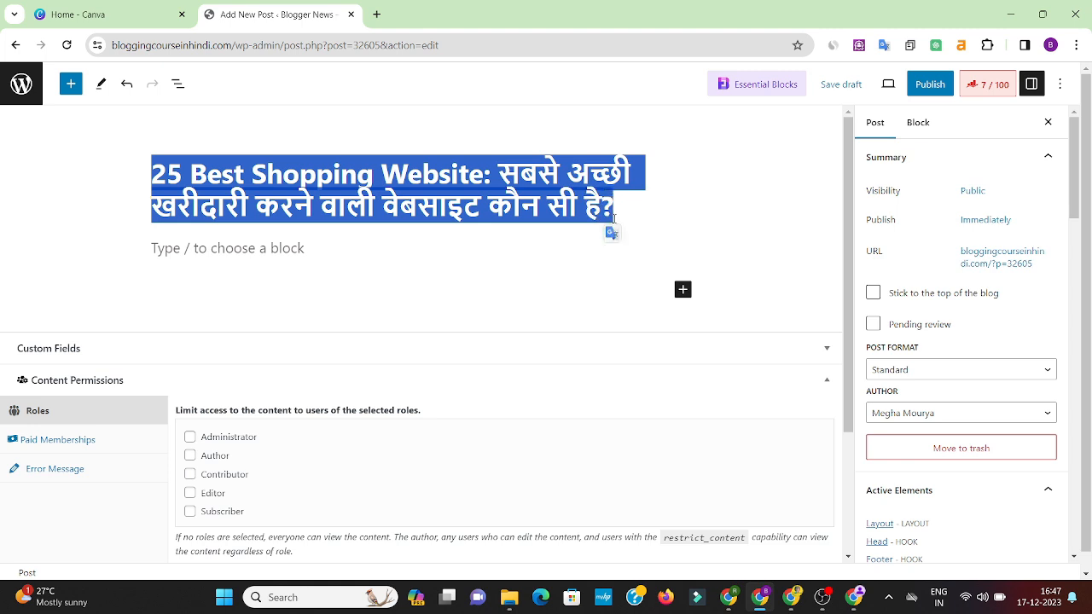
{"action": "left_click", "coordinate": [525, 215]}
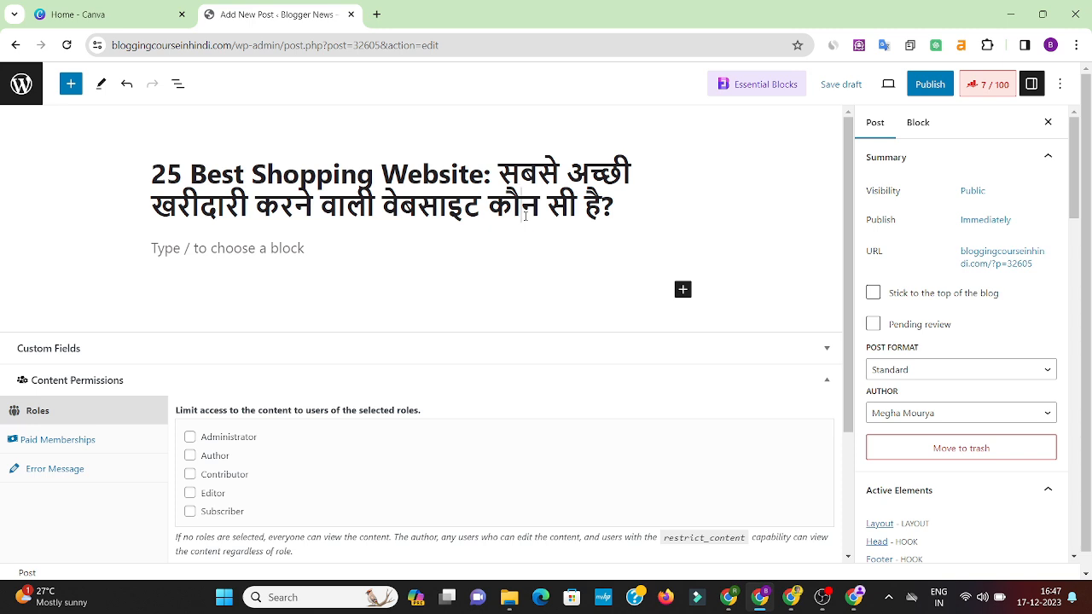
{"action": "left_click_drag", "start_coordinate": [501, 176], "coordinate": [606, 204]}
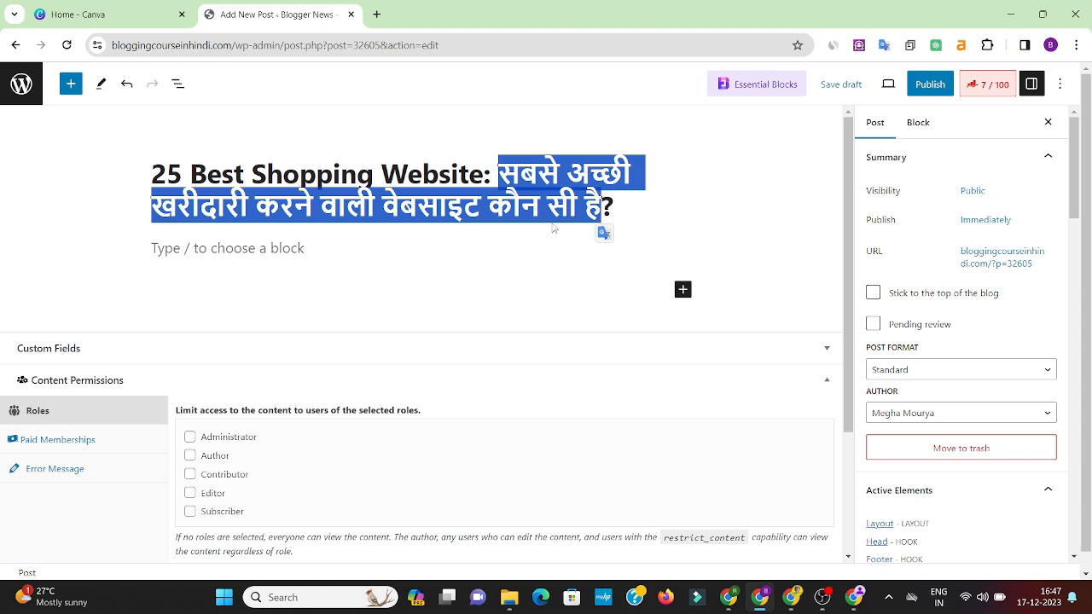
{"action": "left_click", "coordinate": [170, 245]}
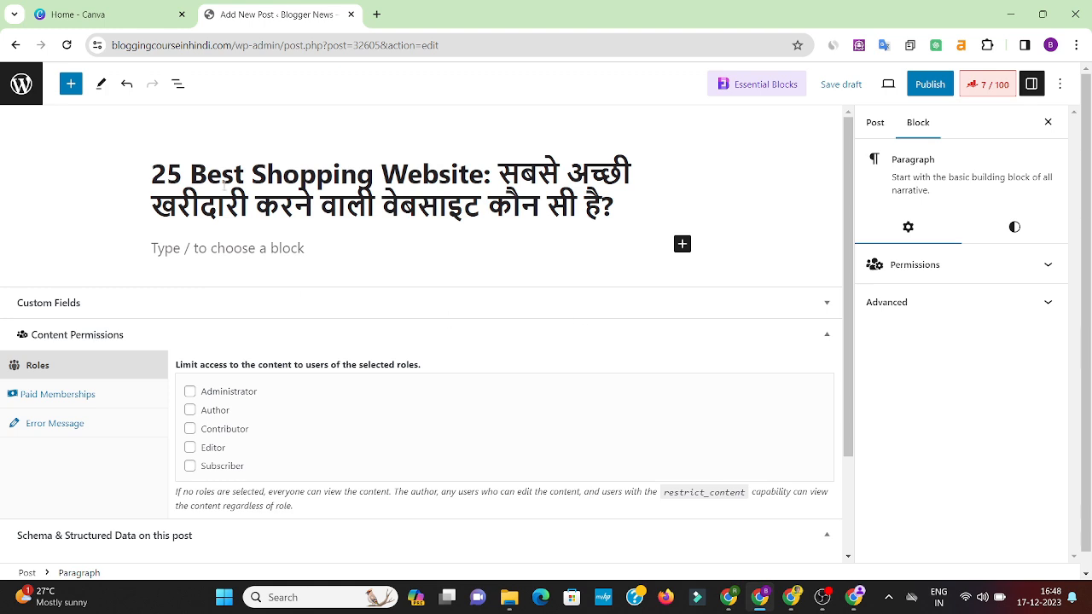
Insert a heading block in the post body and add empty paragraphs between the post title and that heading
{"action": "left_click", "coordinate": [682, 244]}
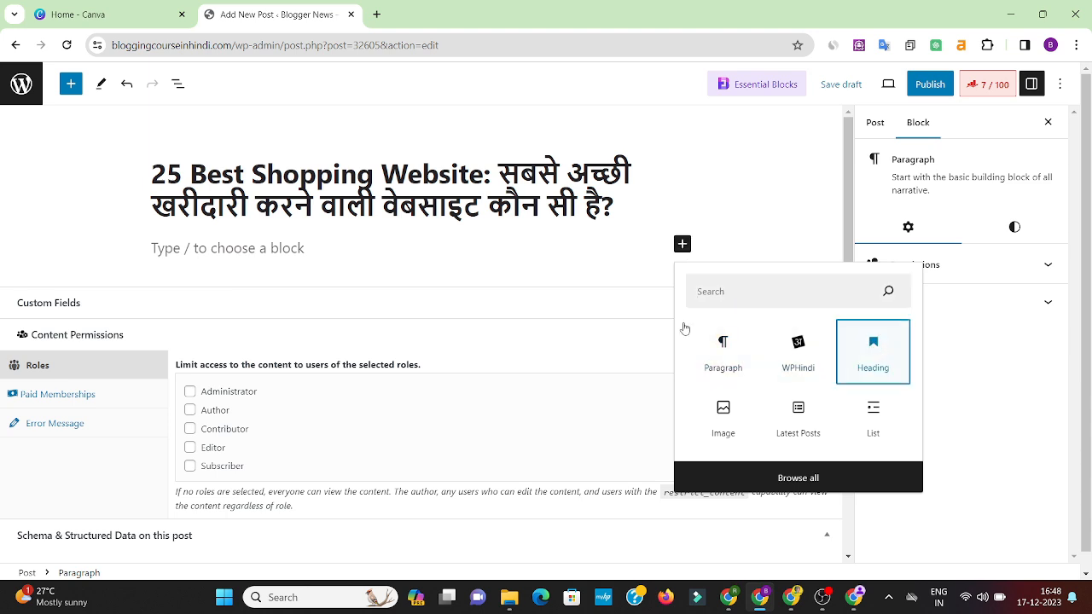
{"action": "left_click", "coordinate": [879, 351]}
{"action": "left_click", "coordinate": [619, 211]}
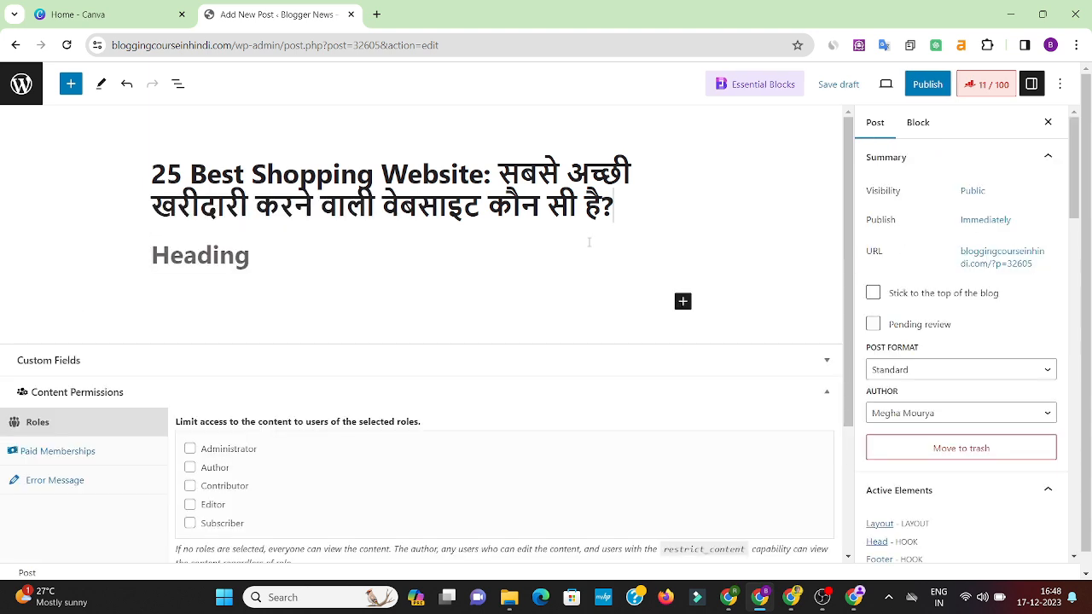
{"action": "key", "text": "Return"}
{"action": "key", "text": "Return"}
{"action": "key", "text": "Return"}
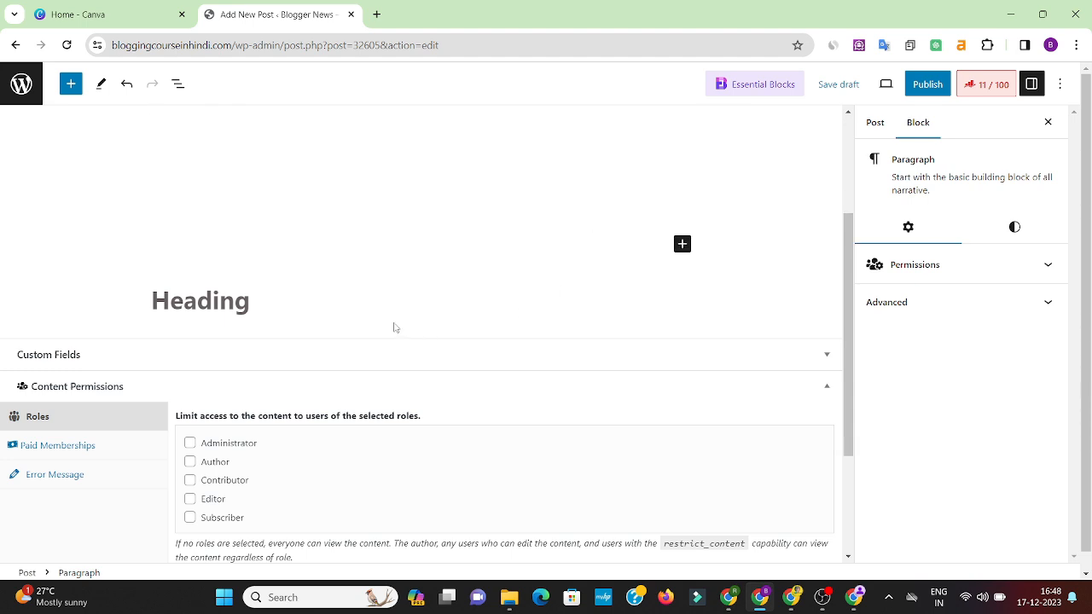
Copy the Hindi question "सबसे अच्छी खरीदारी करने वाली वेबसाइट कौन सी है?" from the post title into the empty H2 heading
{"action": "left_click", "coordinate": [301, 311]}
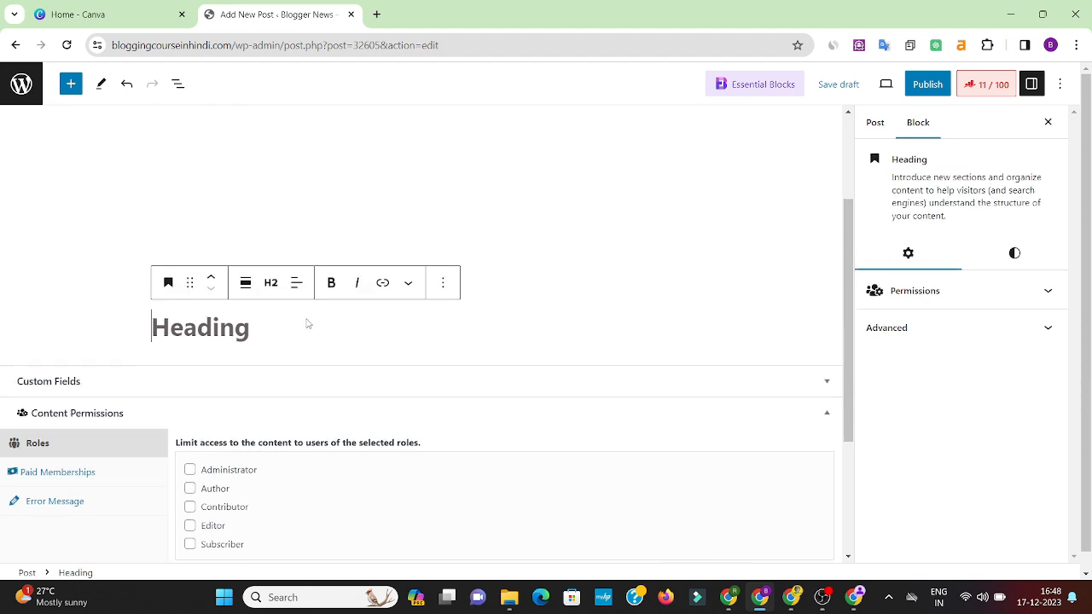
{"action": "scroll", "coordinate": [303, 315], "scroll_direction": "up", "scroll_amount": 2}
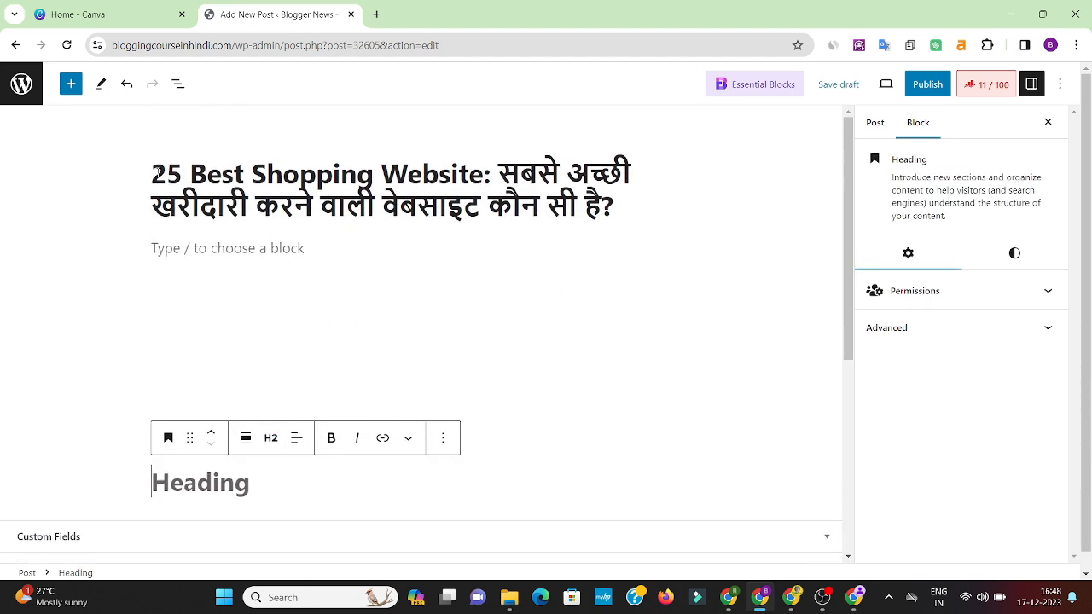
{"action": "left_click_drag", "start_coordinate": [504, 170], "coordinate": [609, 229]}
{"action": "right_click", "coordinate": [582, 198]}
{"action": "left_click", "coordinate": [623, 265]}
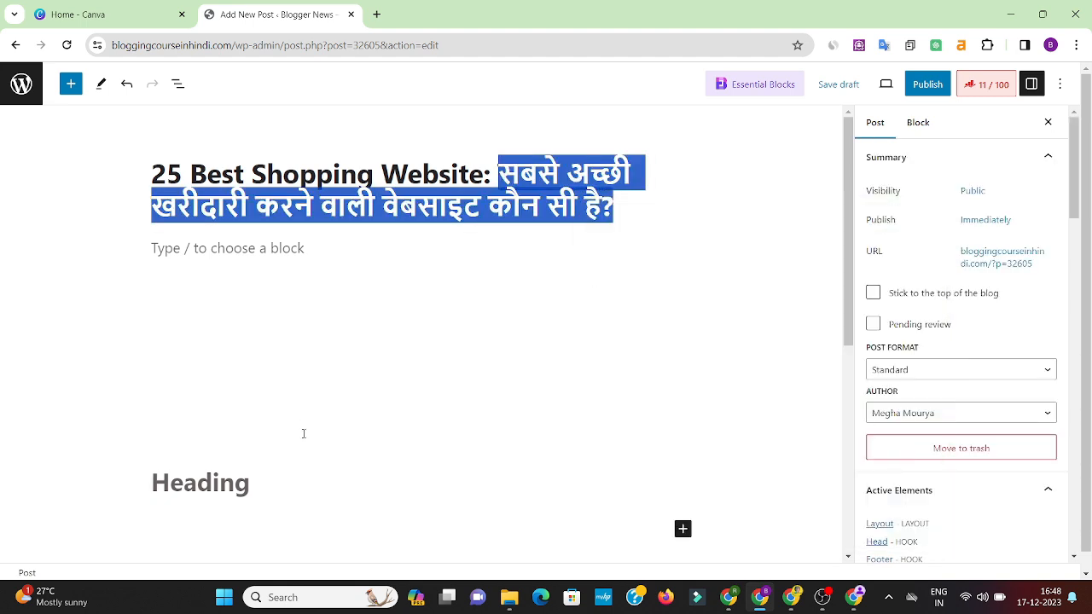
{"action": "left_click", "coordinate": [276, 491]}
{"action": "key", "text": "ctrl+v"}
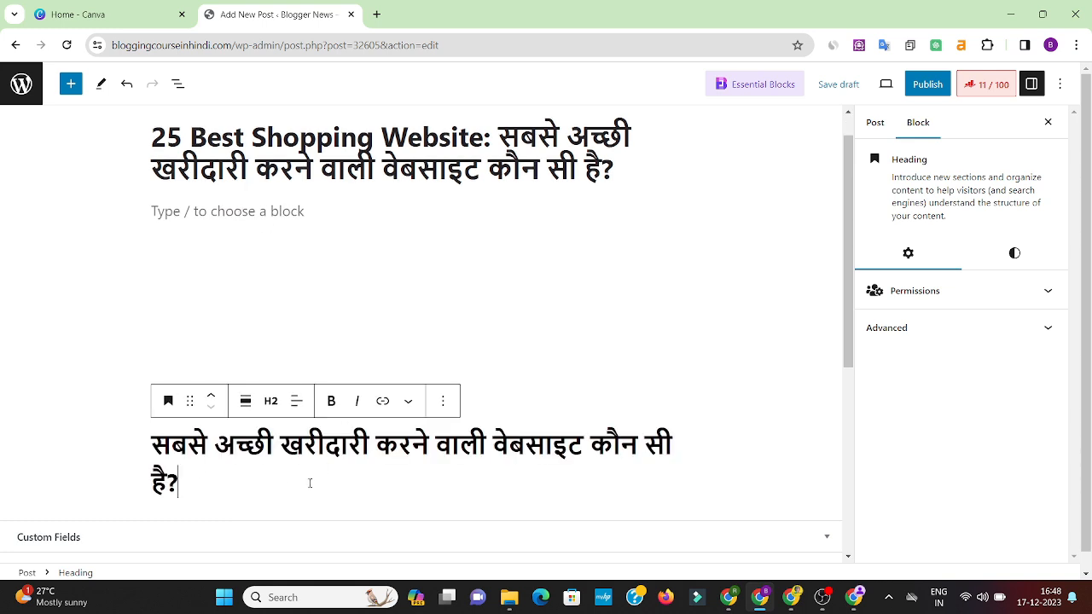
Add an empty paragraph under the Hindi question heading, followed by an H3 subheading "Meesho" with its own empty paragraph
{"action": "key", "text": "Return"}
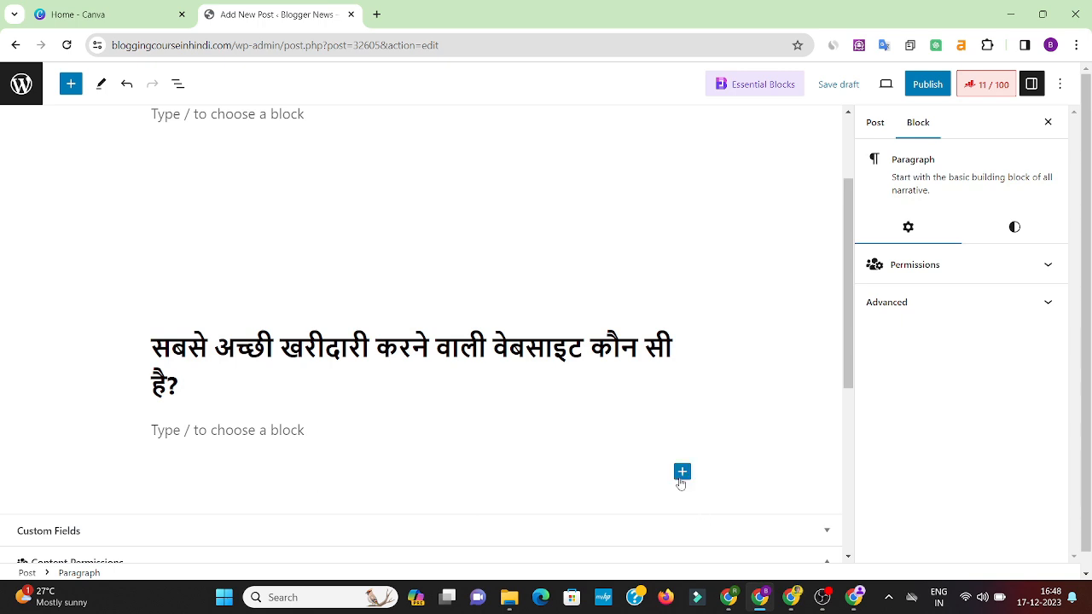
{"action": "left_click", "coordinate": [681, 473]}
{"action": "left_click", "coordinate": [796, 311]}
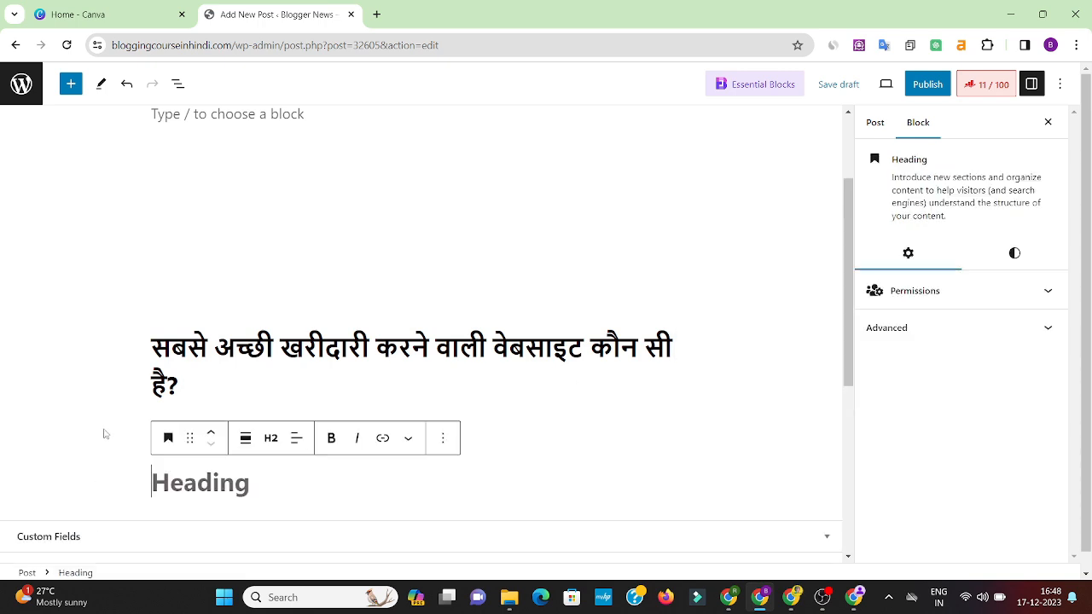
{"action": "left_click", "coordinate": [216, 348]}
{"action": "left_click", "coordinate": [193, 478]}
{"action": "left_click", "coordinate": [270, 437]}
{"action": "left_click", "coordinate": [278, 319]}
{"action": "left_click", "coordinate": [181, 484]}
{"action": "type", "text": "Meeshoi"}
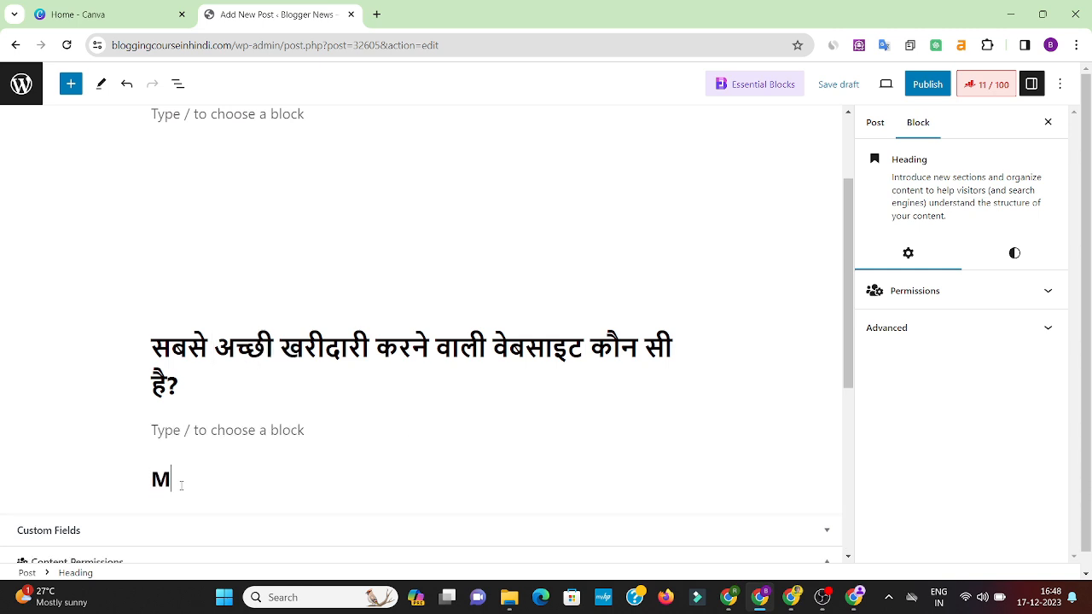
{"action": "key", "text": "BackSpace"}
{"action": "key", "text": "Return"}
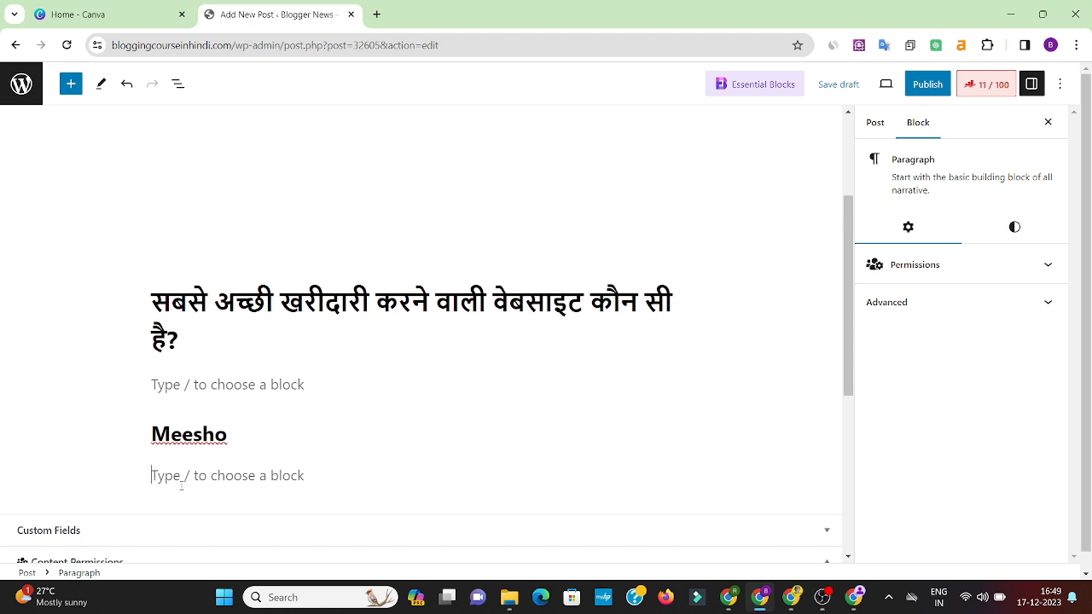
Add an H3 subheading "Amazon" below the Meesho section, capitalizing its first letter
{"action": "scroll", "coordinate": [181, 485], "scroll_direction": "down", "scroll_amount": 1}
{"action": "left_click", "coordinate": [297, 464]}
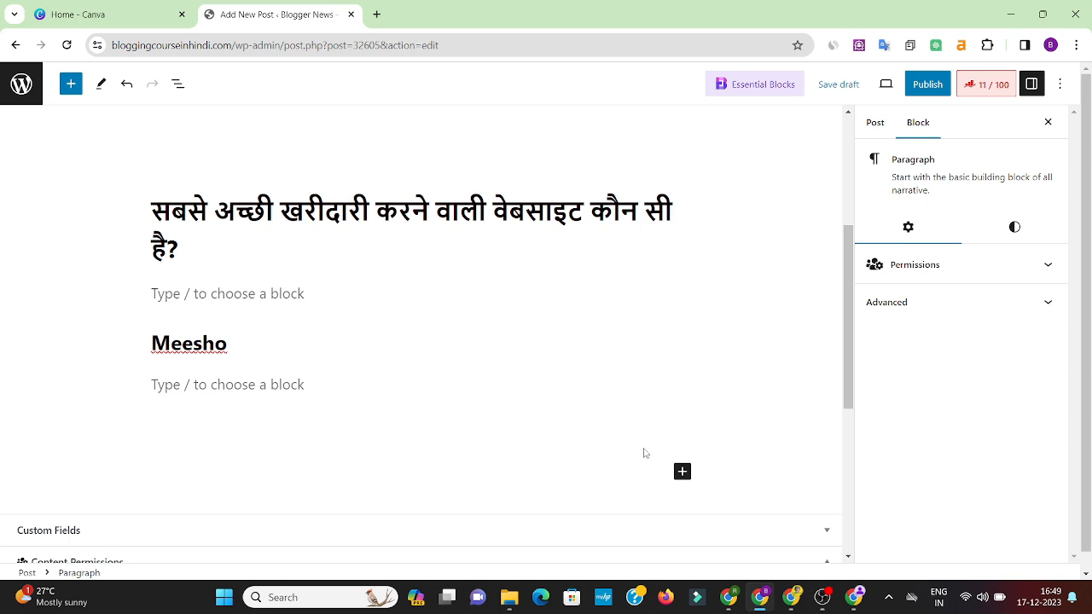
{"action": "left_click", "coordinate": [682, 472]}
{"action": "left_click", "coordinate": [808, 322]}
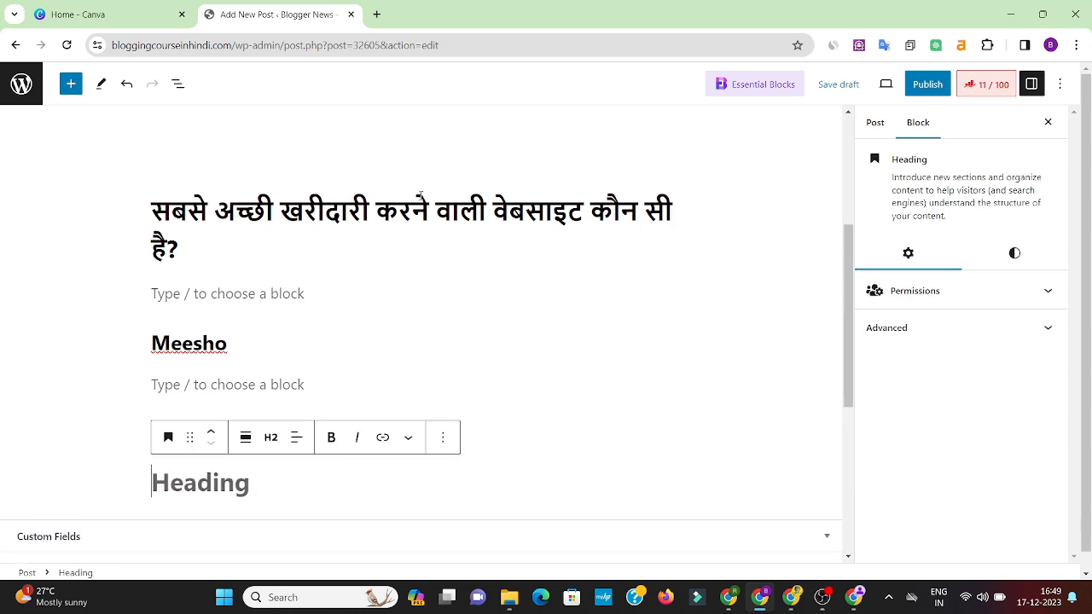
{"action": "left_click", "coordinate": [271, 437]}
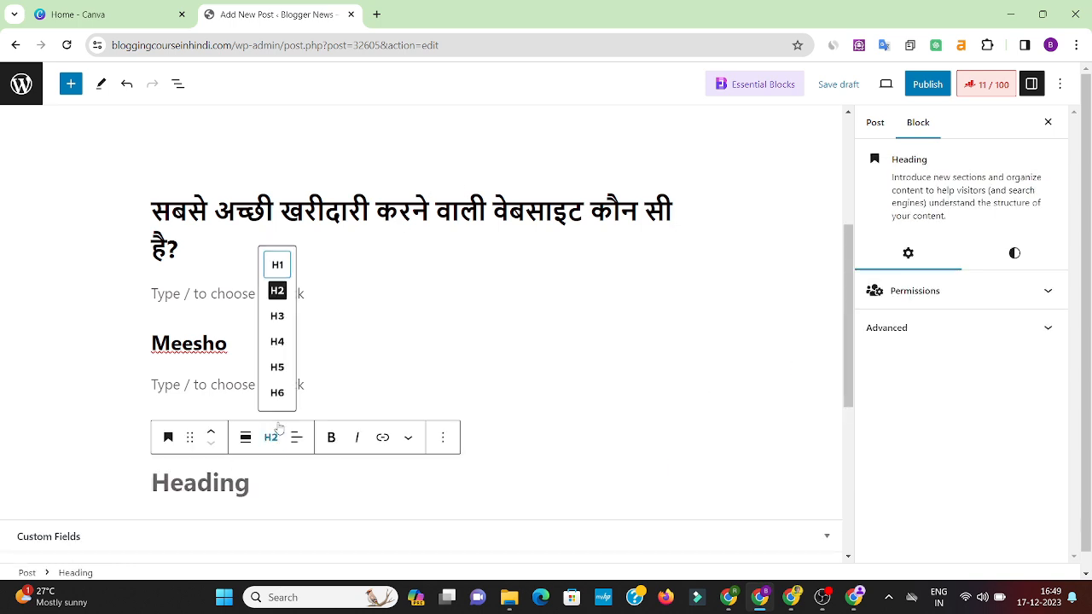
{"action": "left_click", "coordinate": [278, 316]}
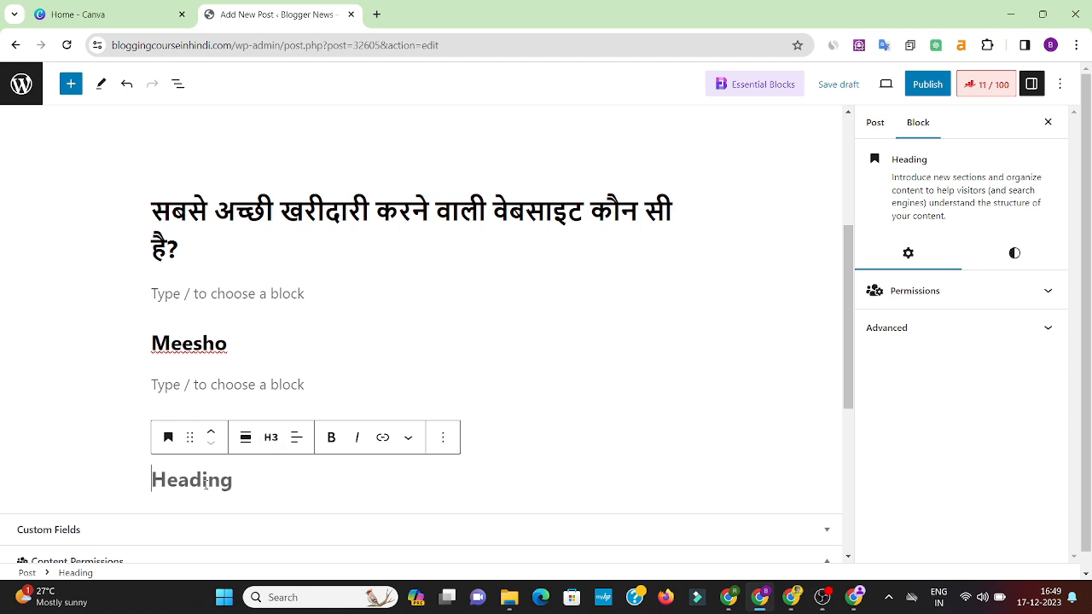
{"action": "type", "text": "amazon"}
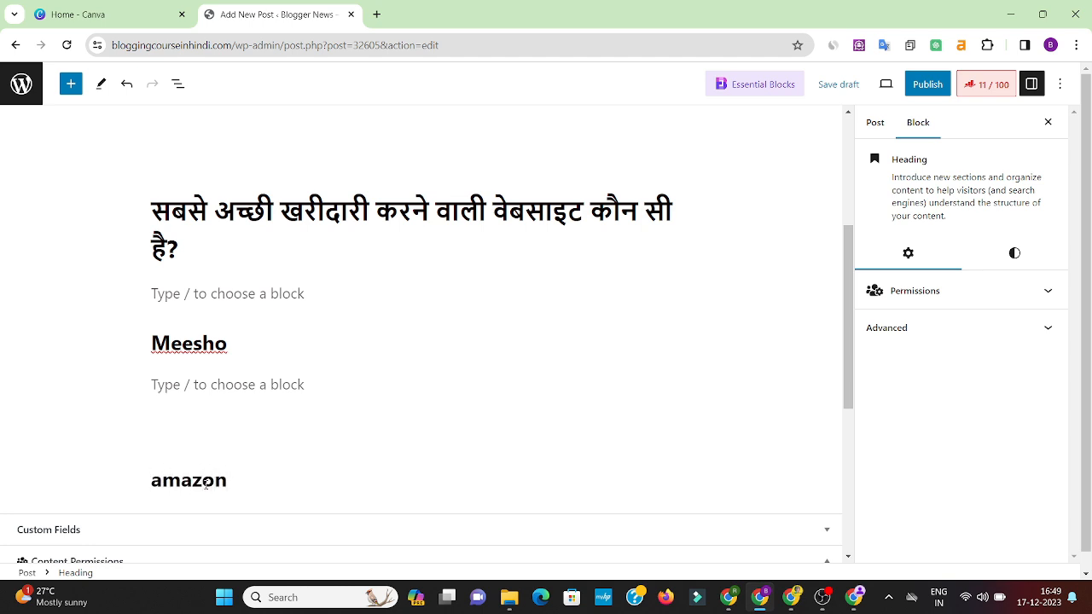
{"action": "left_click", "coordinate": [161, 483]}
{"action": "key", "text": "BackSpace"}
{"action": "type", "text": "A"}
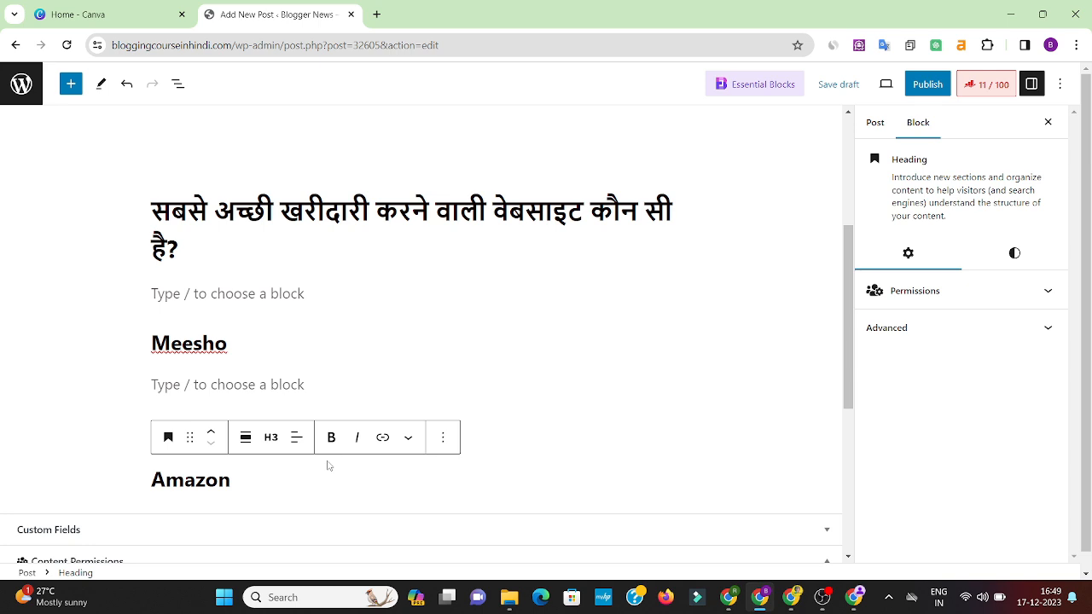
{"action": "scroll", "coordinate": [329, 464], "scroll_direction": "down", "scroll_amount": 2}
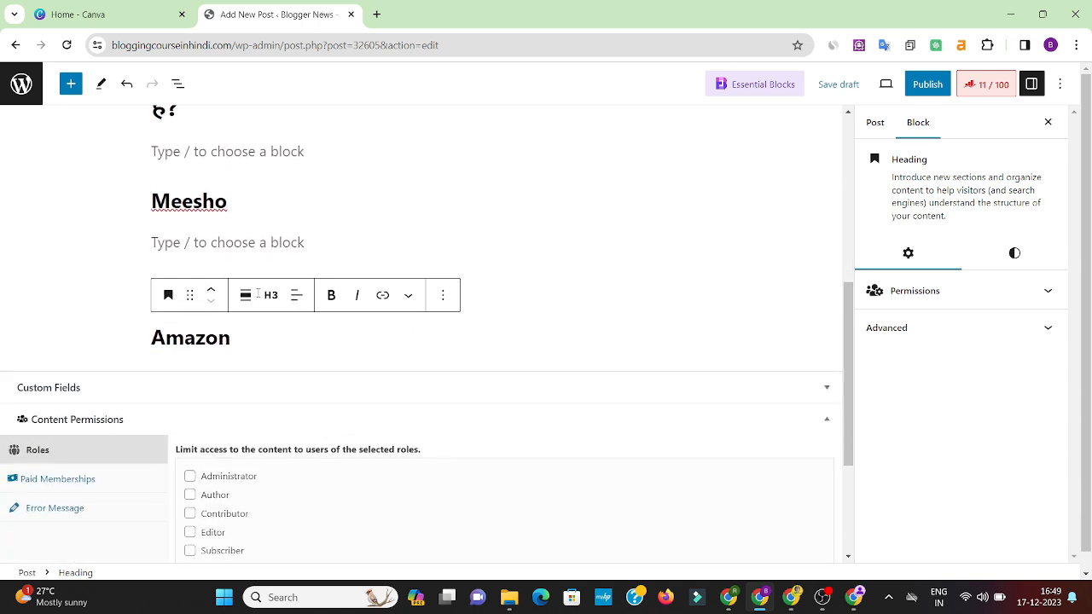
{"action": "scroll", "coordinate": [284, 401], "scroll_direction": "up", "scroll_amount": 2}
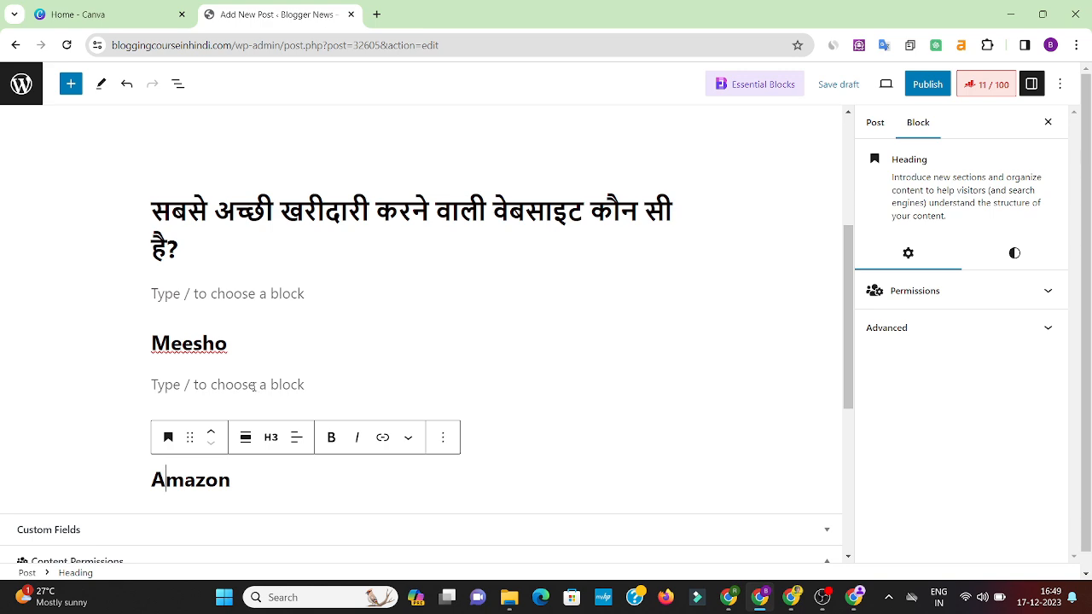
{"action": "scroll", "coordinate": [253, 386], "scroll_direction": "up", "scroll_amount": 3}
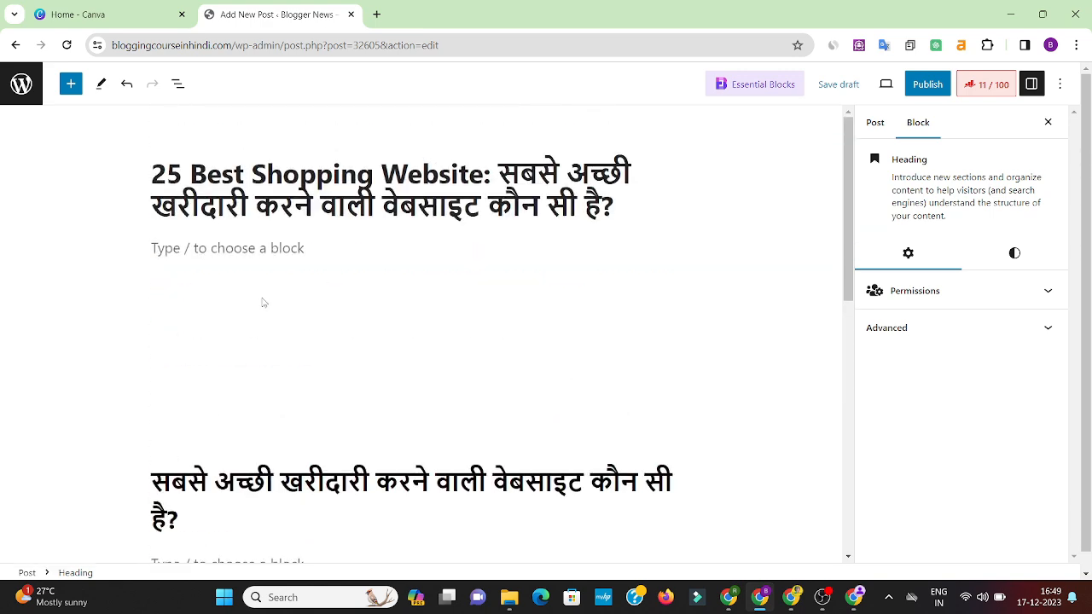
{"action": "scroll", "coordinate": [253, 386], "scroll_direction": "down", "scroll_amount": 3}
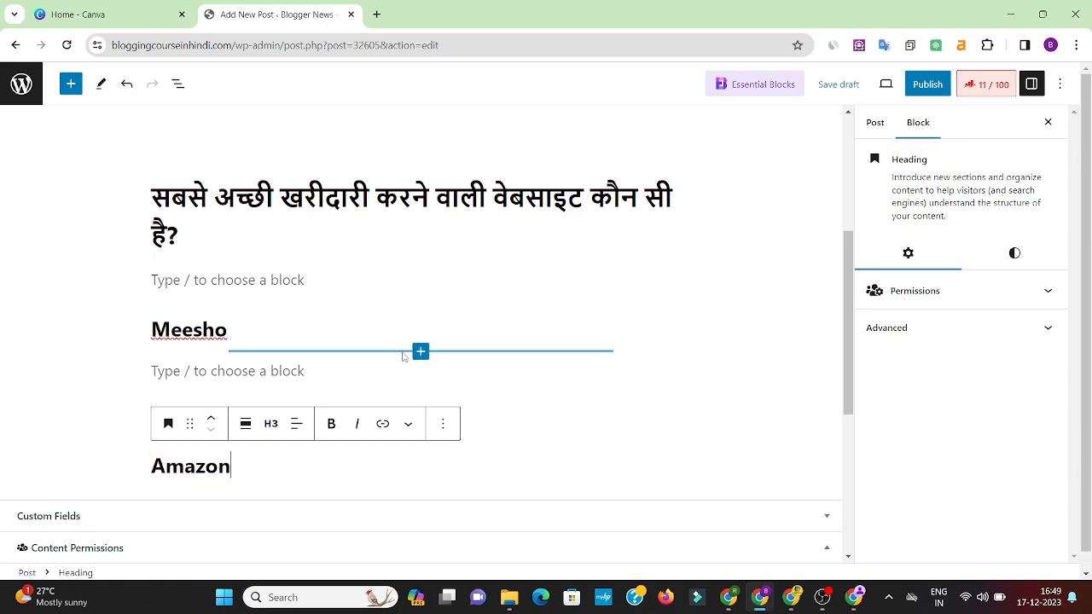
{"action": "scroll", "coordinate": [239, 310], "scroll_direction": "down", "scroll_amount": 4}
{"action": "scroll", "coordinate": [312, 230], "scroll_direction": "up", "scroll_amount": 4}
Leave empty paragraphs under the Amazon subheading, then add an H2 heading "Conclusion" followed by empty paragraphs
{"action": "key", "text": "Return"}
{"action": "key", "text": "Return"}
{"action": "scroll", "coordinate": [286, 341], "scroll_direction": "down", "scroll_amount": 1}
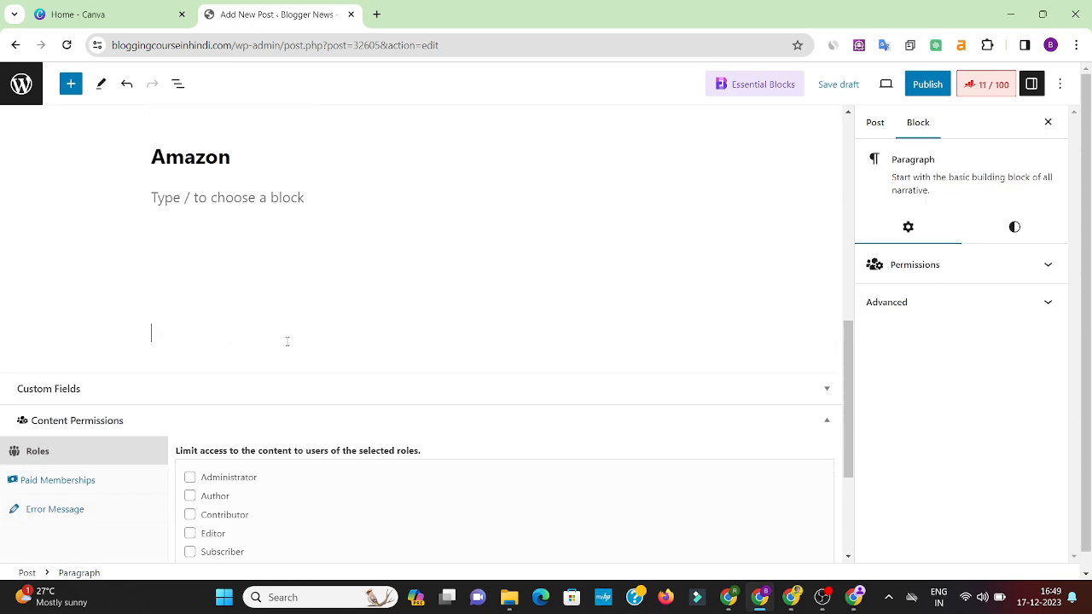
{"action": "left_click", "coordinate": [680, 324]}
{"action": "left_click", "coordinate": [682, 376]}
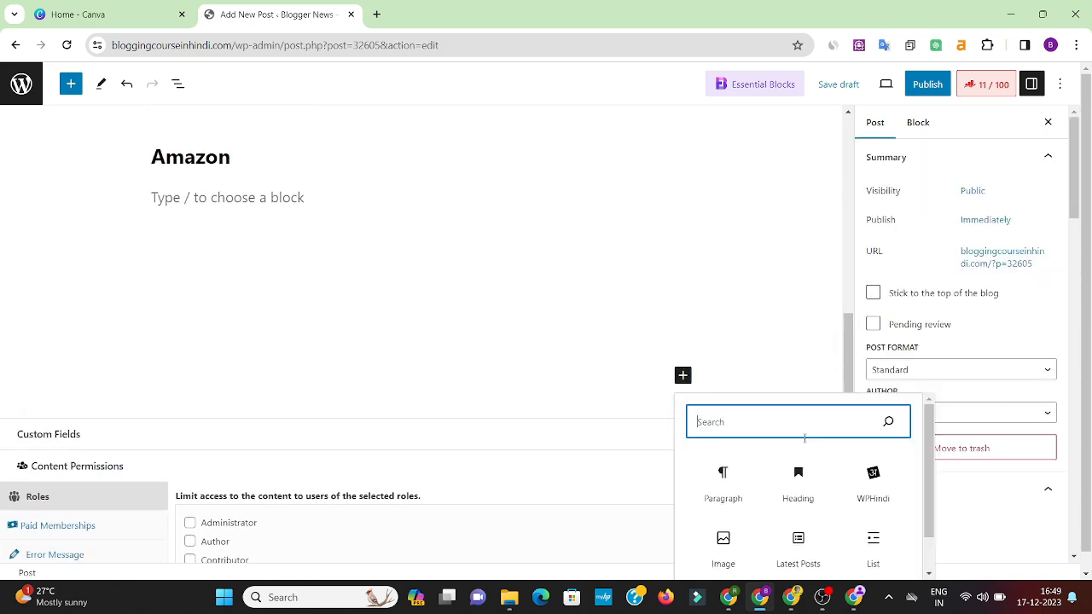
{"action": "left_click", "coordinate": [797, 468]}
{"action": "type", "text": "C"}
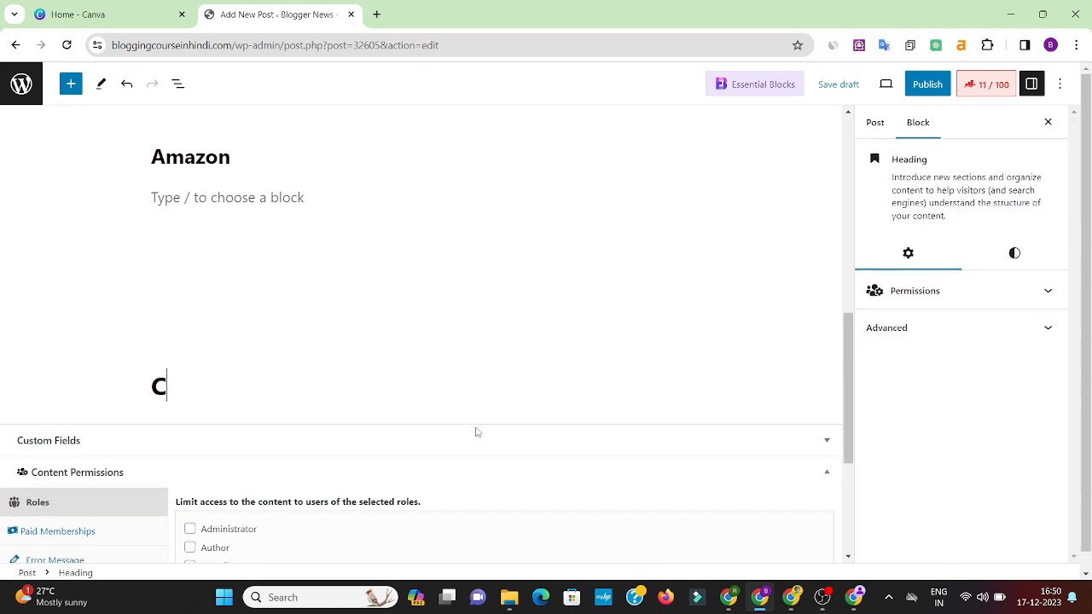
{"action": "type", "text": "onclusion"}
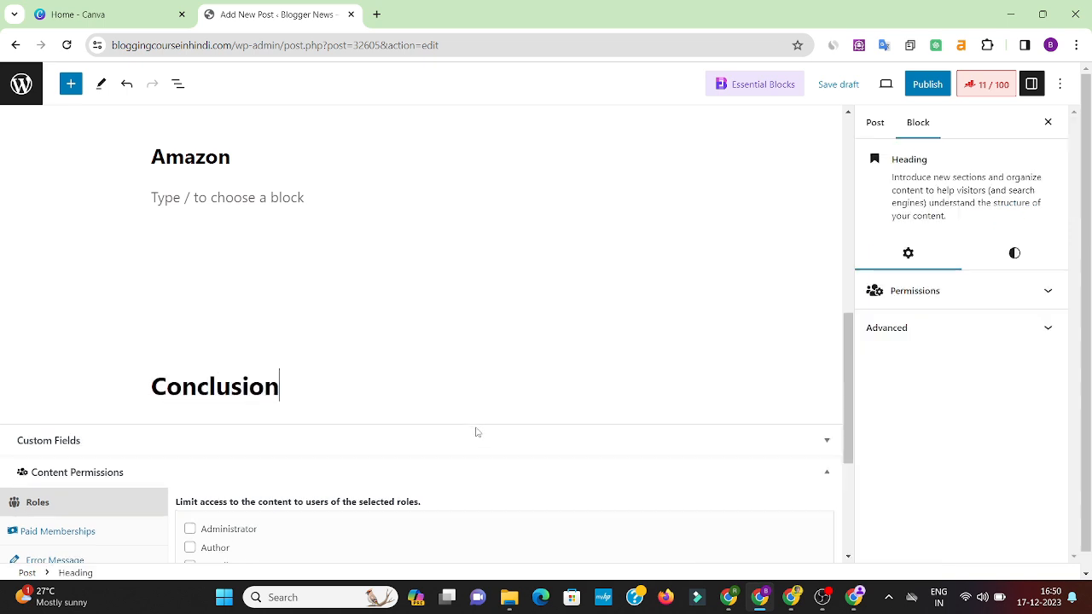
{"action": "key", "text": "Return"}
{"action": "key", "text": "Return"}
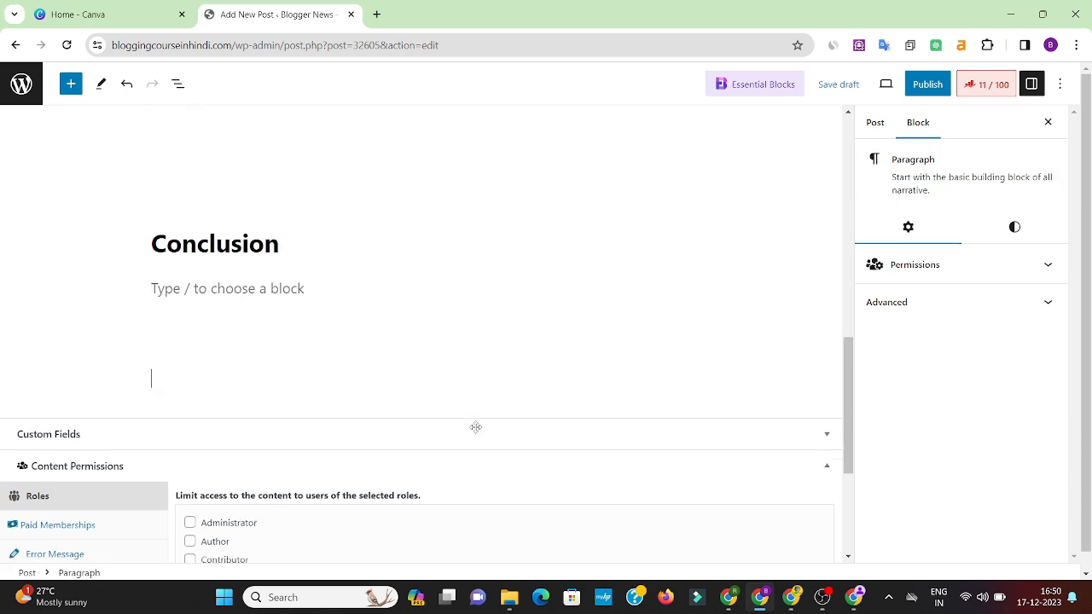
Add an H2 heading "FAQ" below the Conclusion section, with an empty paragraph under it
{"action": "left_click", "coordinate": [687, 384]}
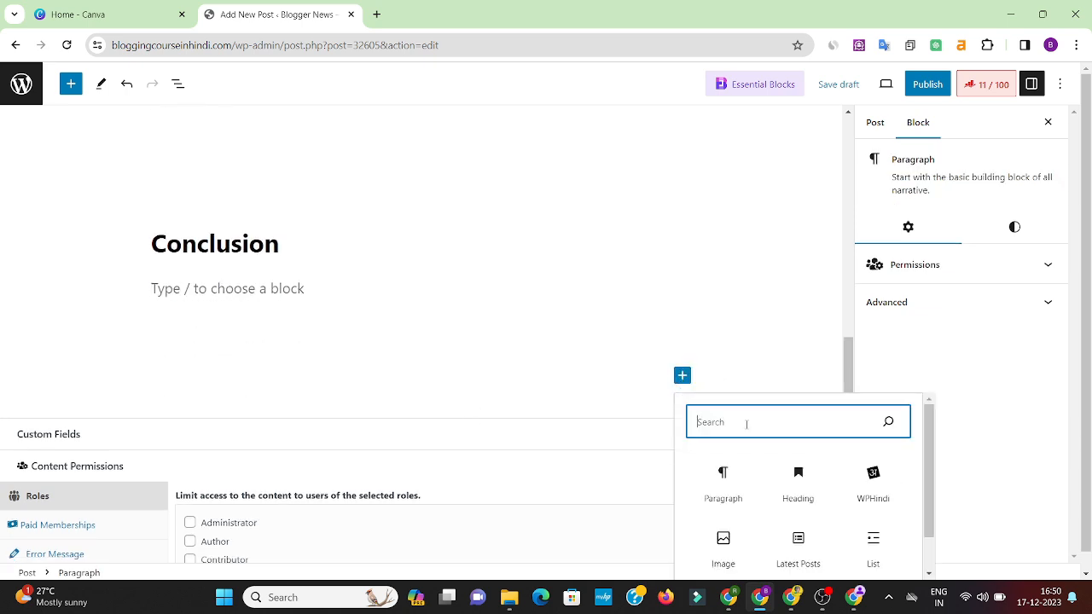
{"action": "left_click", "coordinate": [795, 482]}
{"action": "type", "text": "FAQ"}
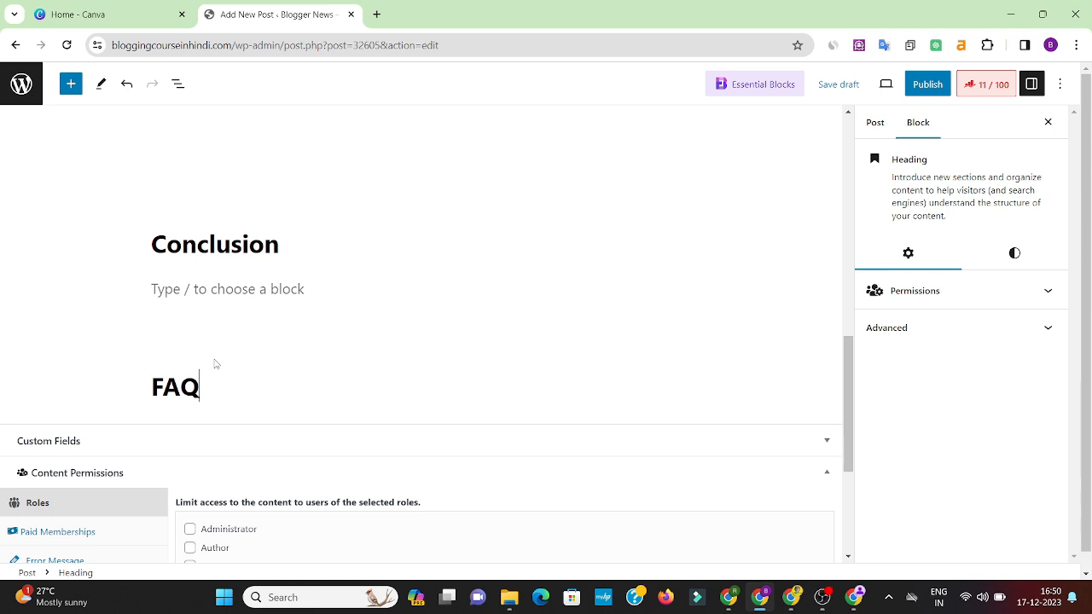
{"action": "key", "text": "Return"}
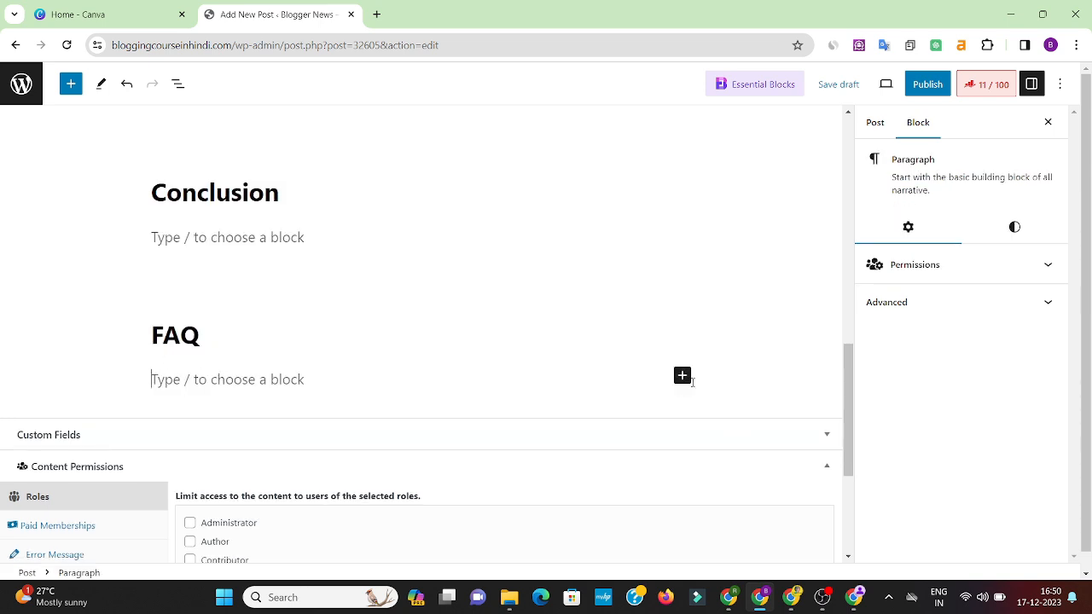
Insert a "FAQ by Rank Math" block under the FAQ heading
{"action": "left_click", "coordinate": [682, 375]}
{"action": "type", "text": "FAQ"}
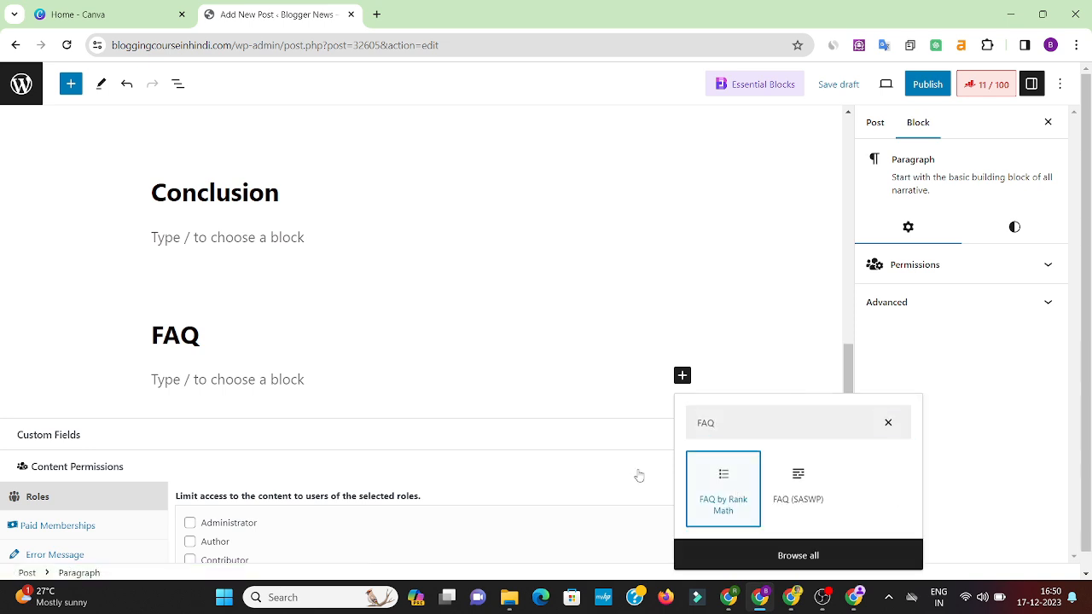
{"action": "left_click", "coordinate": [692, 488]}
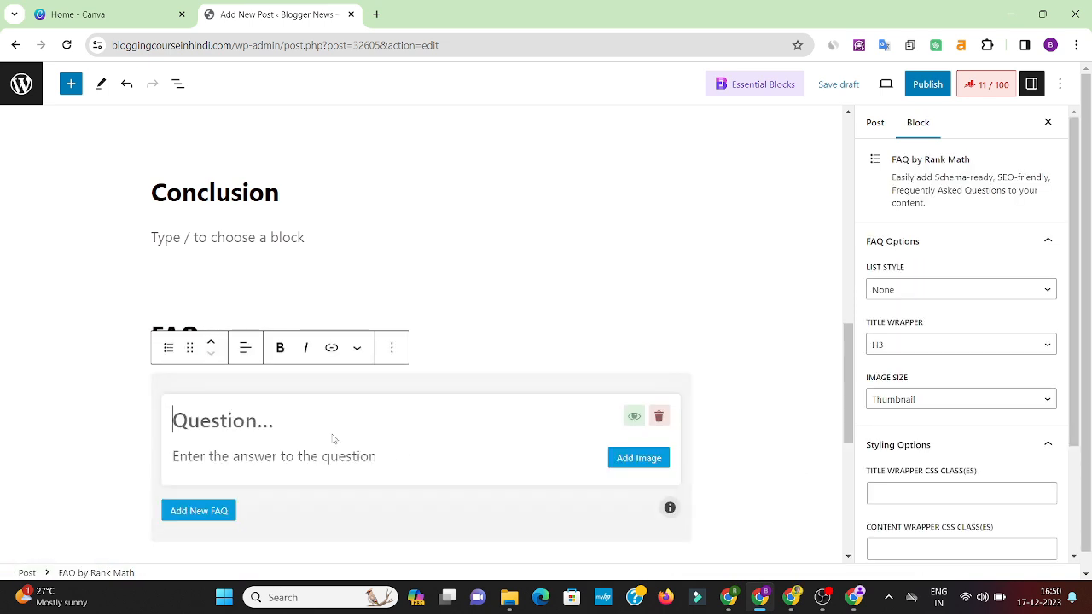
{"action": "left_click", "coordinate": [436, 341]}
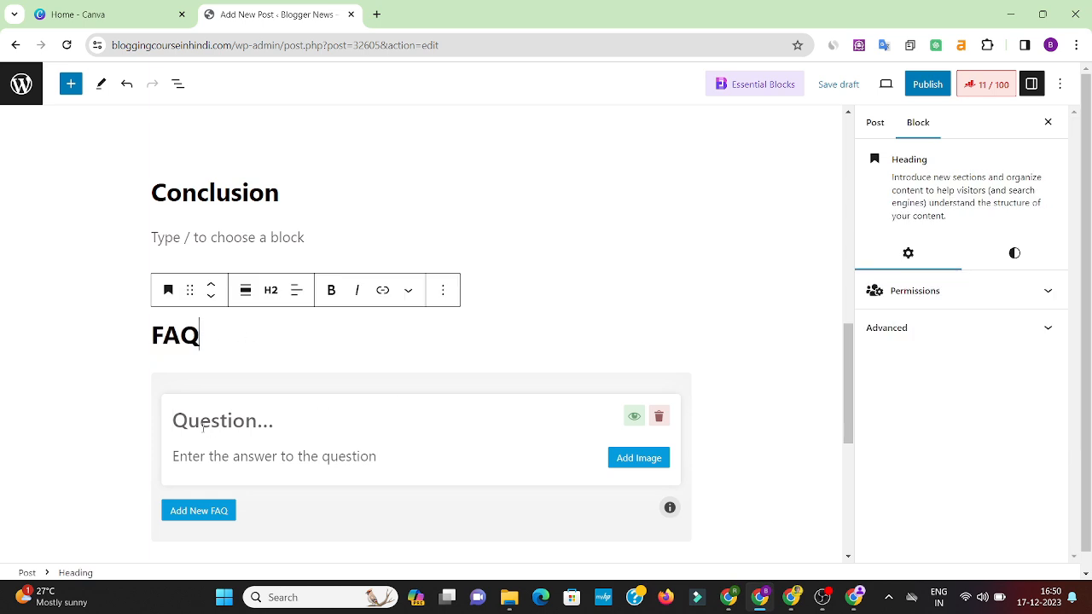
{"action": "left_click", "coordinate": [223, 445]}
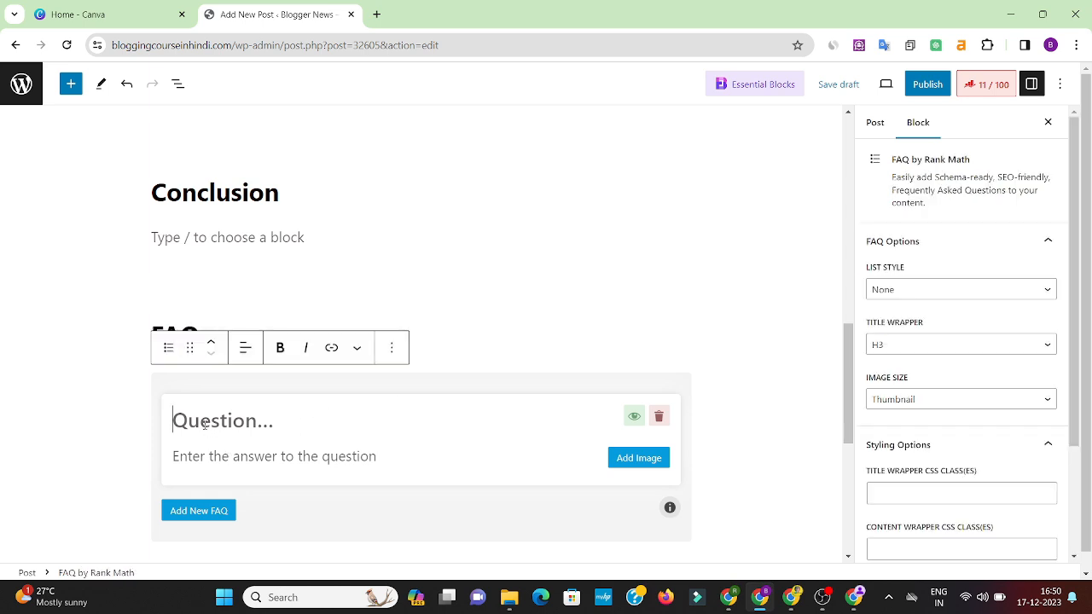
Copy the Hindi question from the post title, search Google for it in the competitor-research browser window, and stay signed out
{"action": "scroll", "coordinate": [365, 282], "scroll_direction": "up", "scroll_amount": 20}
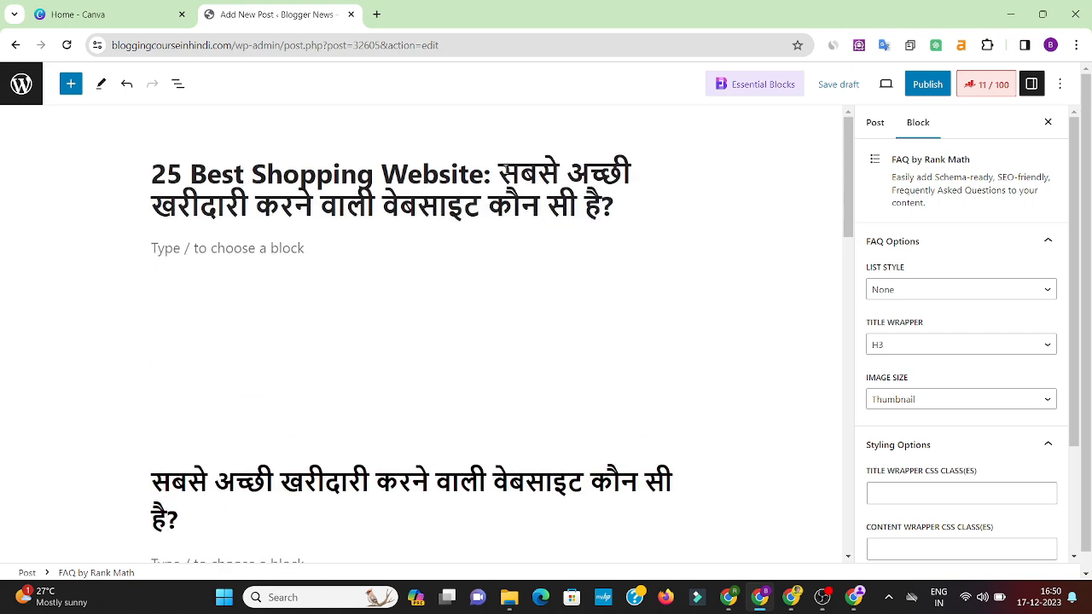
{"action": "left_click_drag", "start_coordinate": [505, 175], "coordinate": [612, 206]}
{"action": "right_click", "coordinate": [611, 230]}
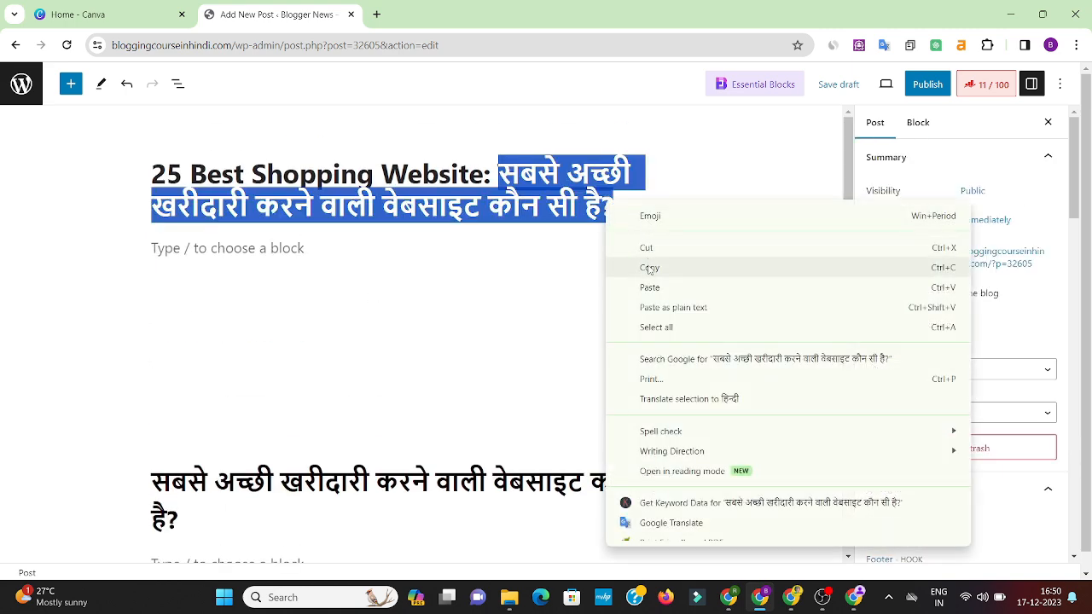
{"action": "left_click", "coordinate": [649, 266]}
{"action": "left_click", "coordinate": [855, 606]}
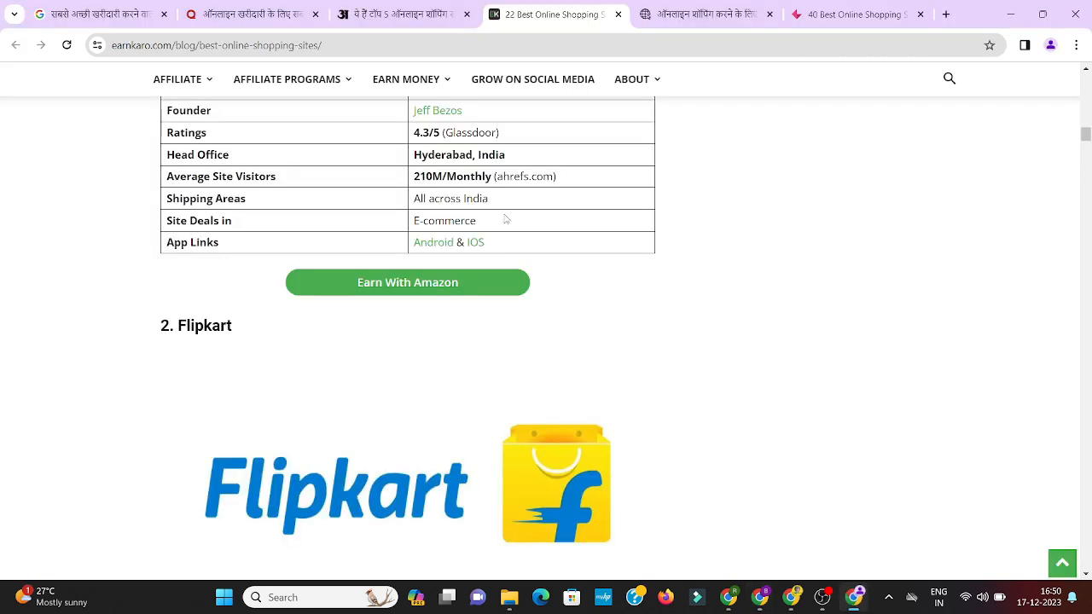
{"action": "left_click", "coordinate": [944, 14]}
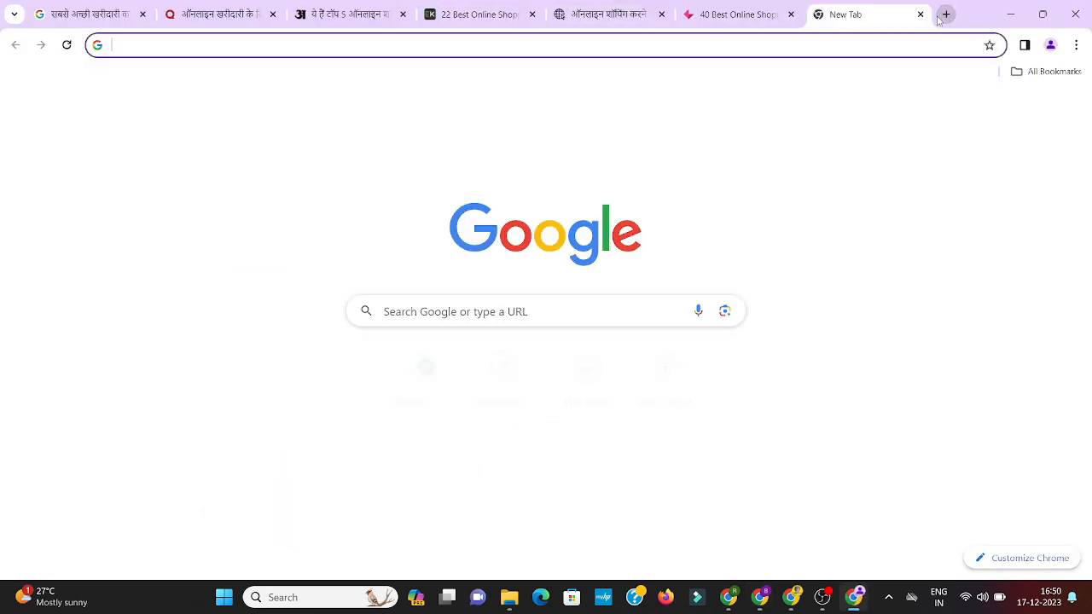
{"action": "key", "text": "ctrl+v"}
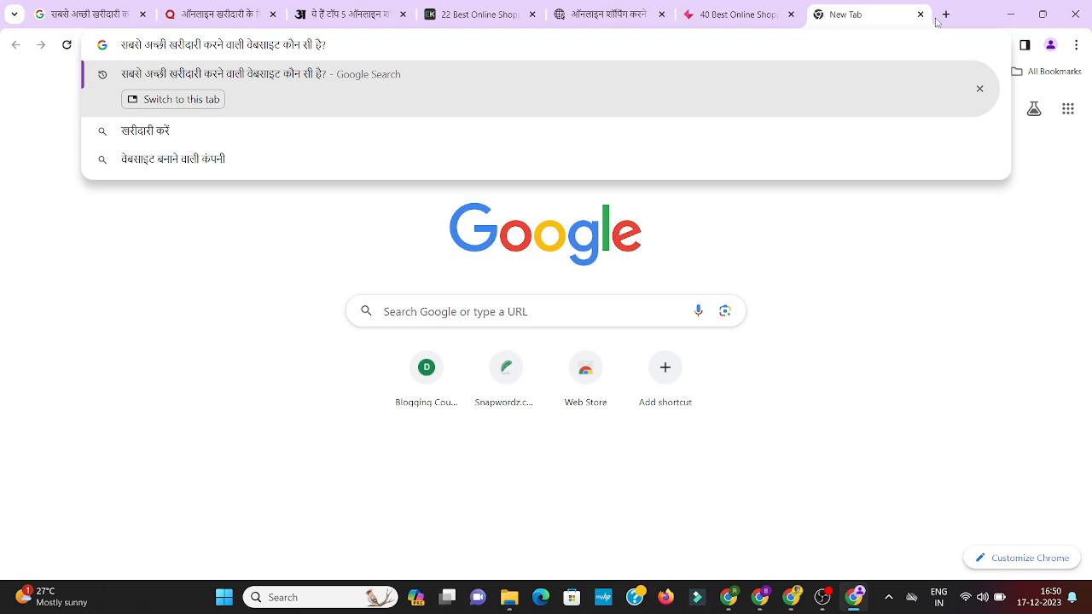
{"action": "key", "text": "Return"}
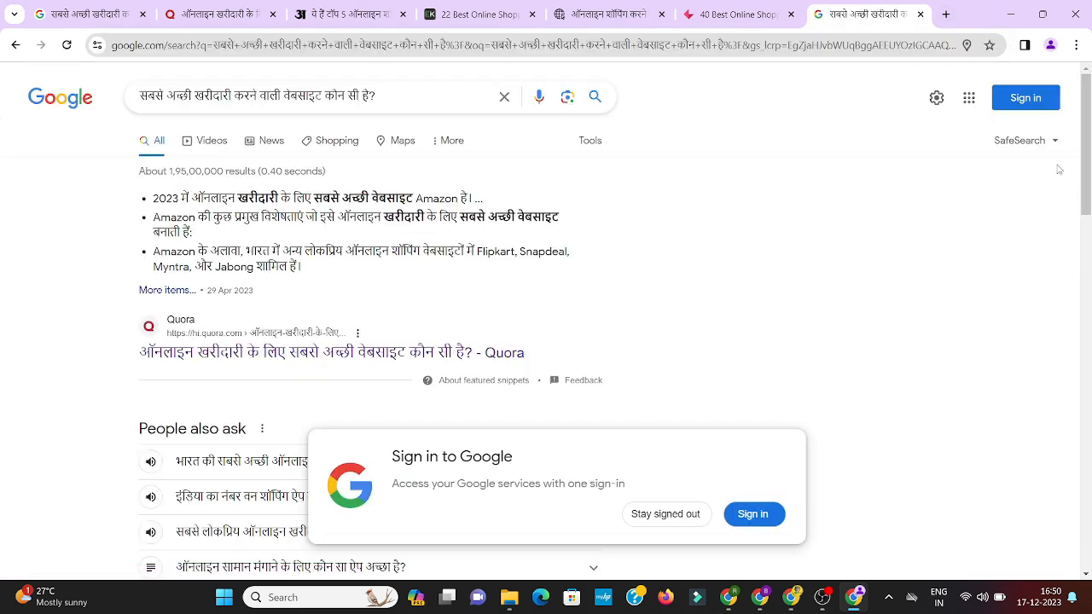
{"action": "left_click", "coordinate": [648, 518]}
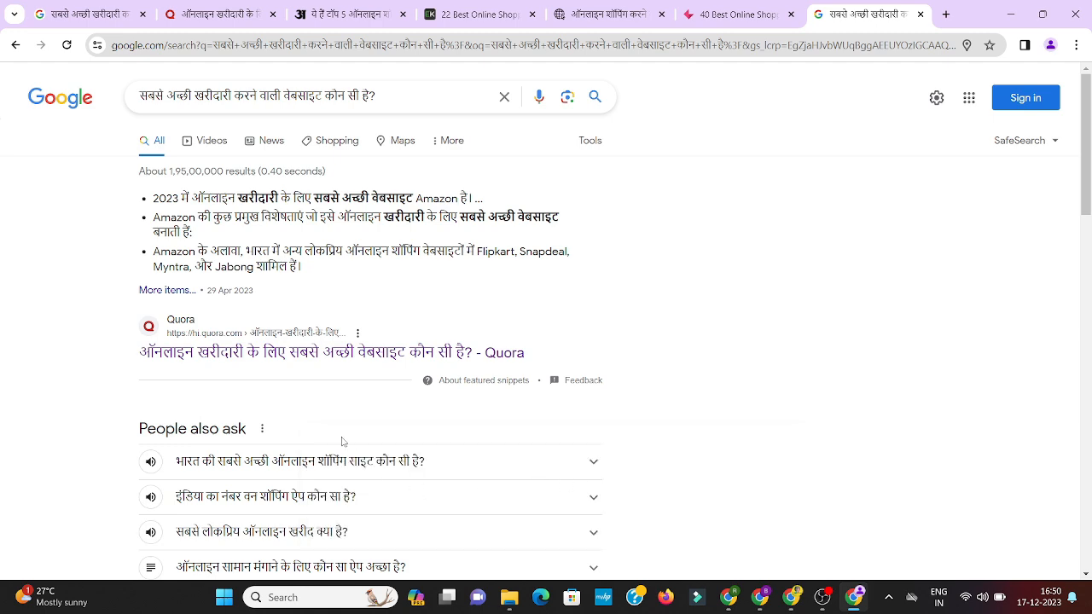
Expand and copy the People also ask question "भारत की सबसे अच्छी ऑनलाइन शॉपिंग साइट कौन सी है?"
{"action": "scroll", "coordinate": [193, 310], "scroll_direction": "down", "scroll_amount": 3}
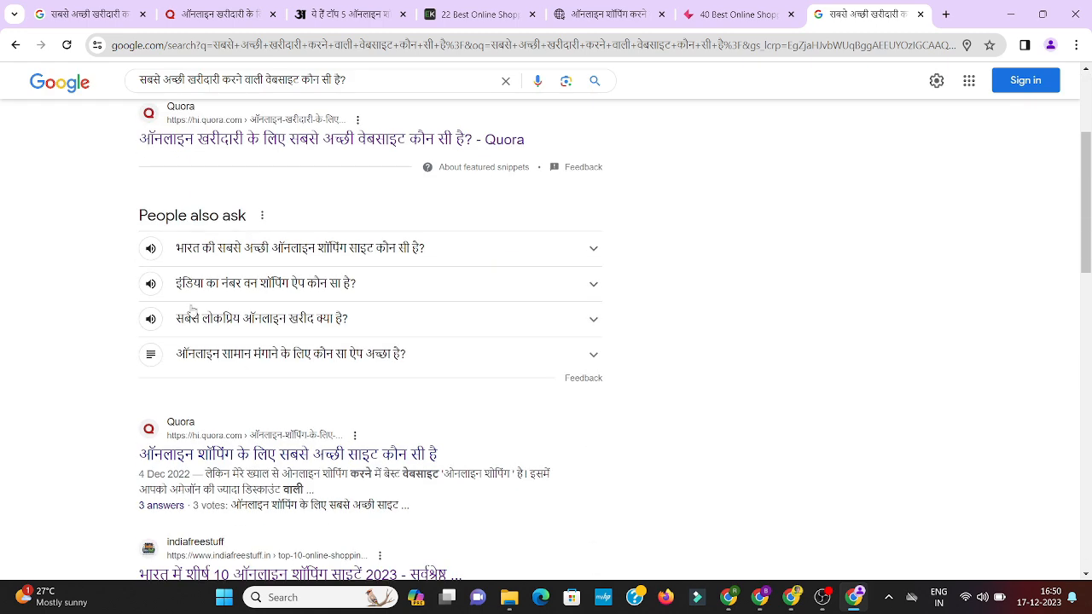
{"action": "left_click", "coordinate": [174, 251]}
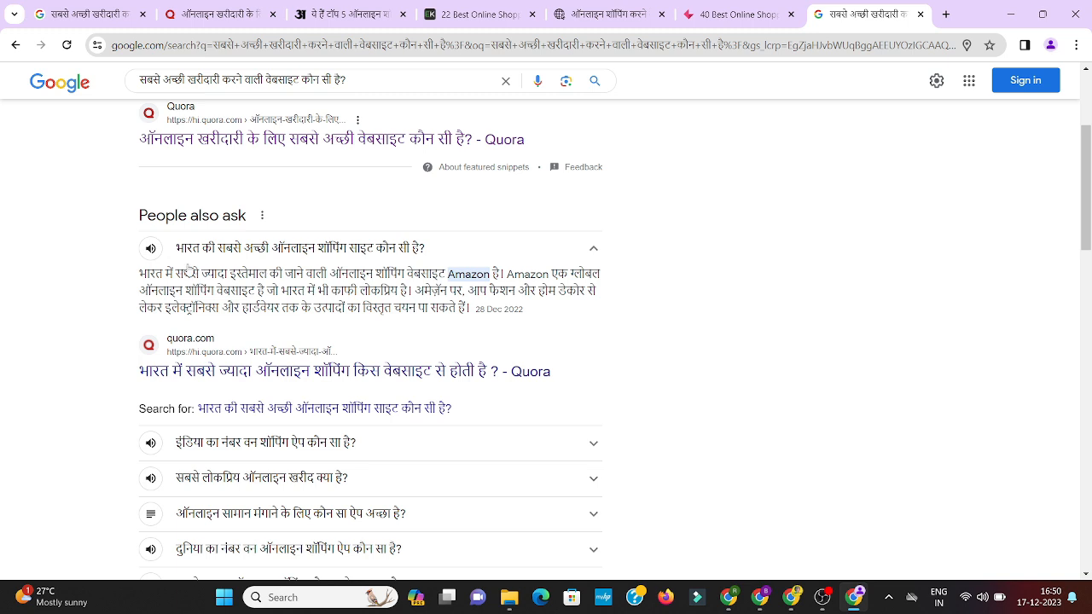
{"action": "left_click_drag", "start_coordinate": [123, 260], "coordinate": [459, 255]}
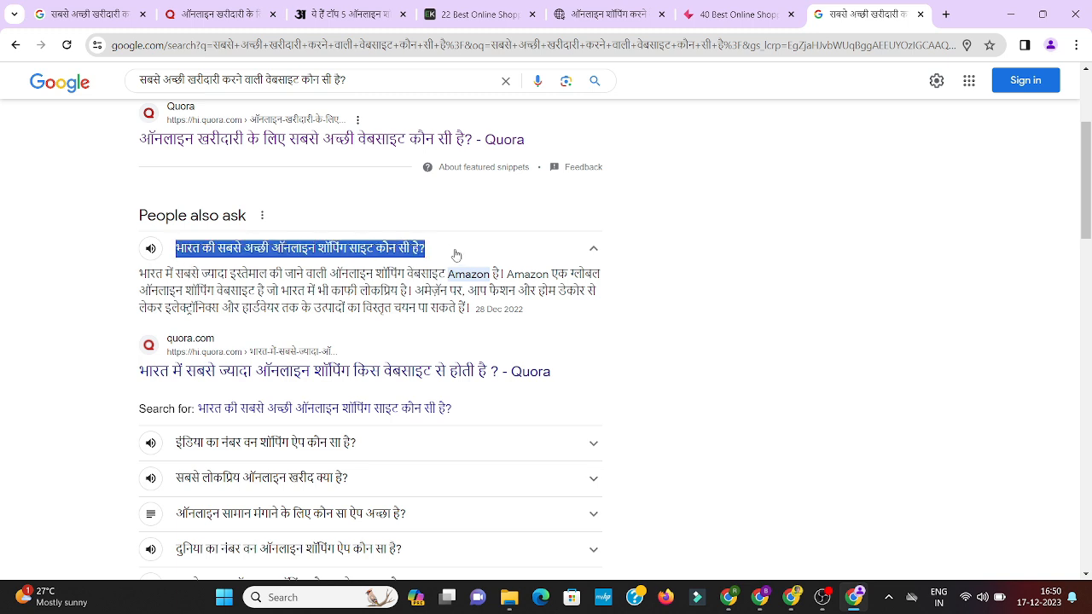
{"action": "right_click", "coordinate": [425, 255]}
{"action": "left_click", "coordinate": [469, 271]}
Back in the WordPress post, paste the copied text as the first FAQ question and add two more empty FAQ entries
{"action": "left_click", "coordinate": [759, 597]}
{"action": "scroll", "coordinate": [485, 501], "scroll_direction": "down", "scroll_amount": 1}
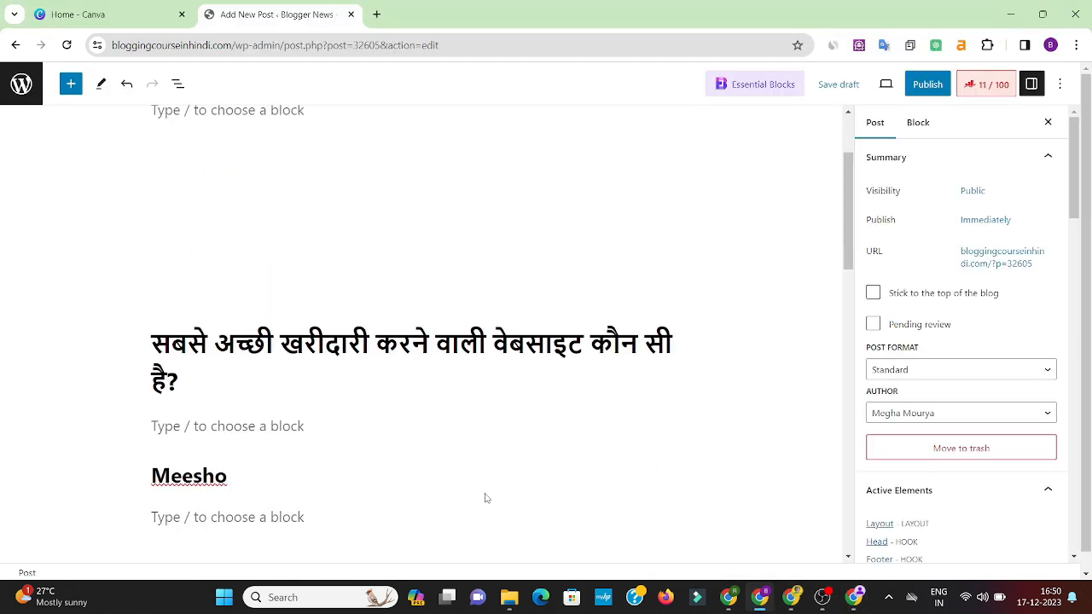
{"action": "scroll", "coordinate": [485, 501], "scroll_direction": "down", "scroll_amount": 10}
{"action": "scroll", "coordinate": [225, 275], "scroll_direction": "up", "scroll_amount": 4}
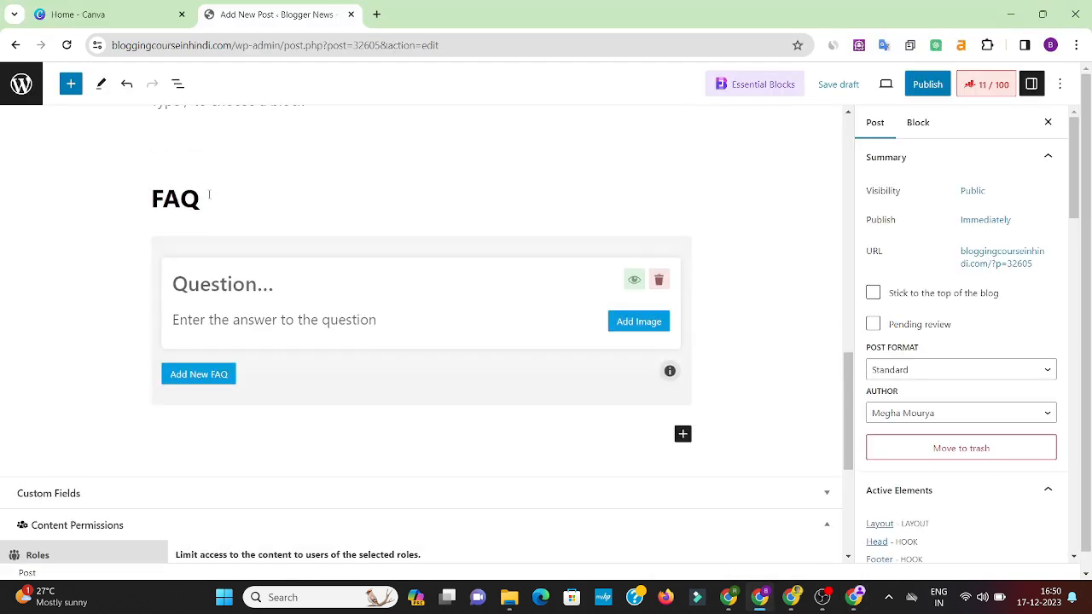
{"action": "left_click", "coordinate": [225, 275]}
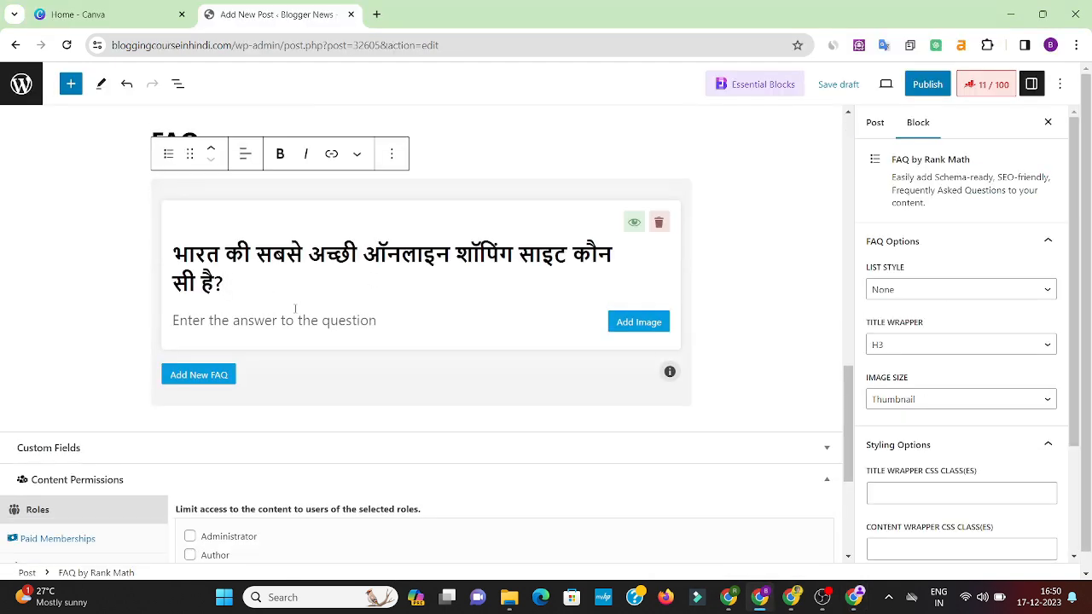
{"action": "left_click", "coordinate": [221, 381]}
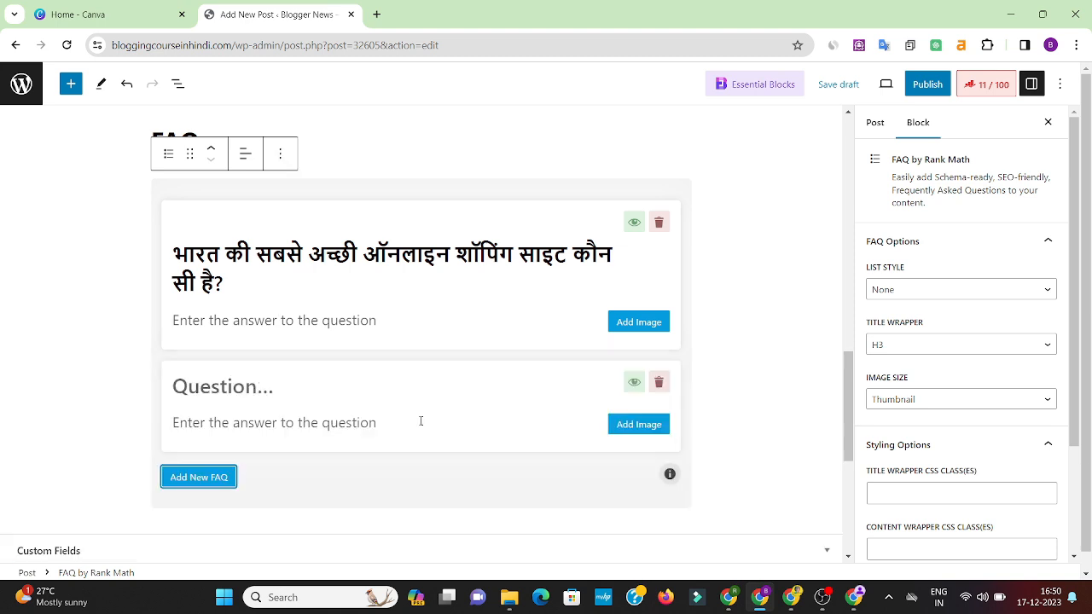
{"action": "left_click", "coordinate": [214, 478]}
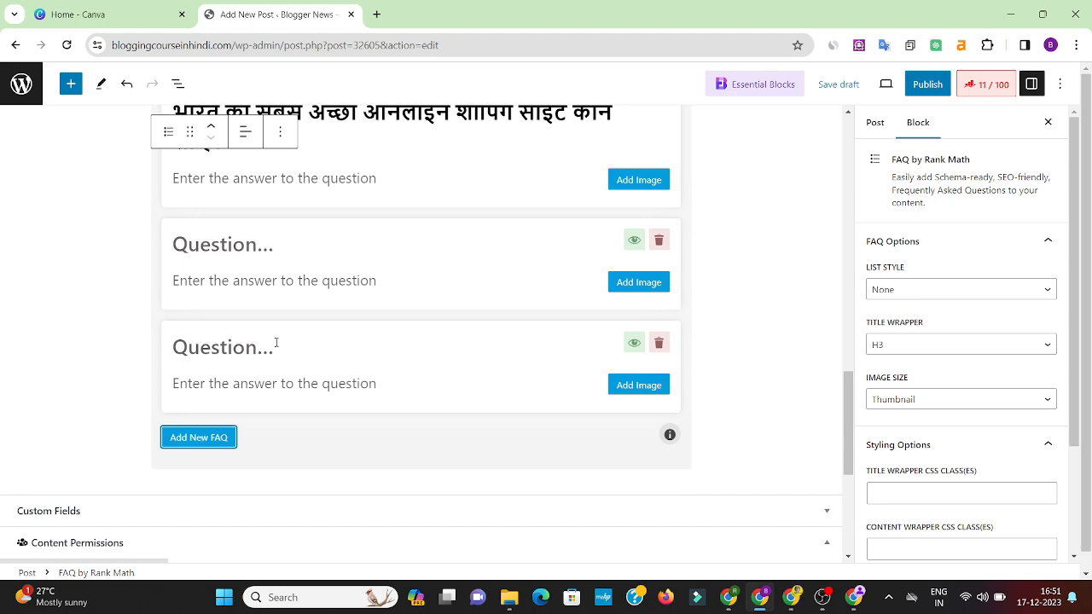
In the Google results, load more People also ask questions and copy "दुनिया की सबसे अच्छी शॉपिंग कंपनी कौन सी है?"
{"action": "left_click", "coordinate": [853, 597]}
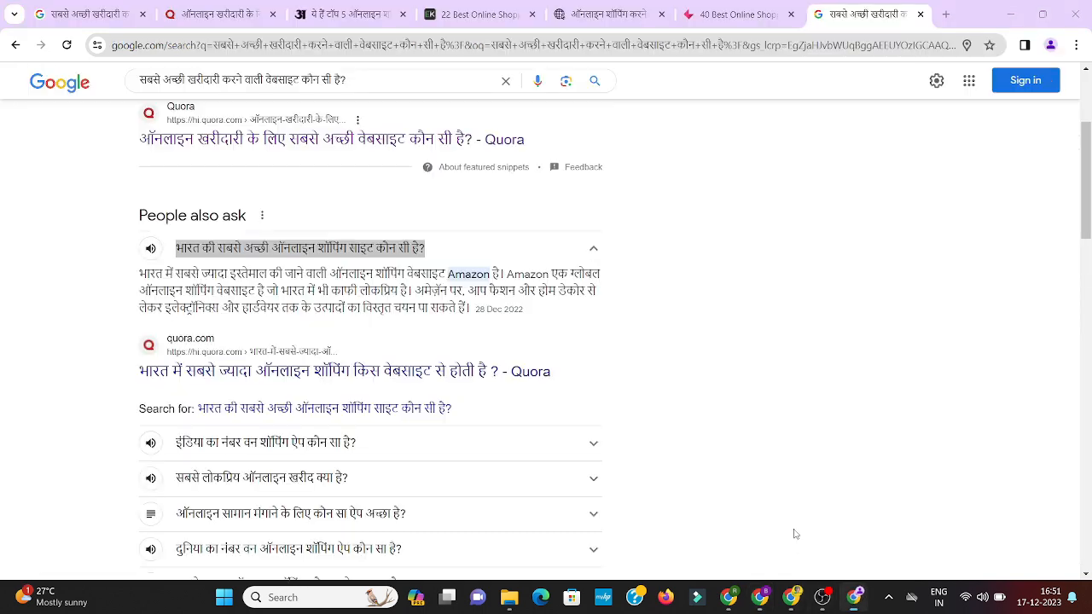
{"action": "scroll", "coordinate": [372, 335], "scroll_direction": "down", "scroll_amount": 3}
{"action": "left_click", "coordinate": [219, 301]}
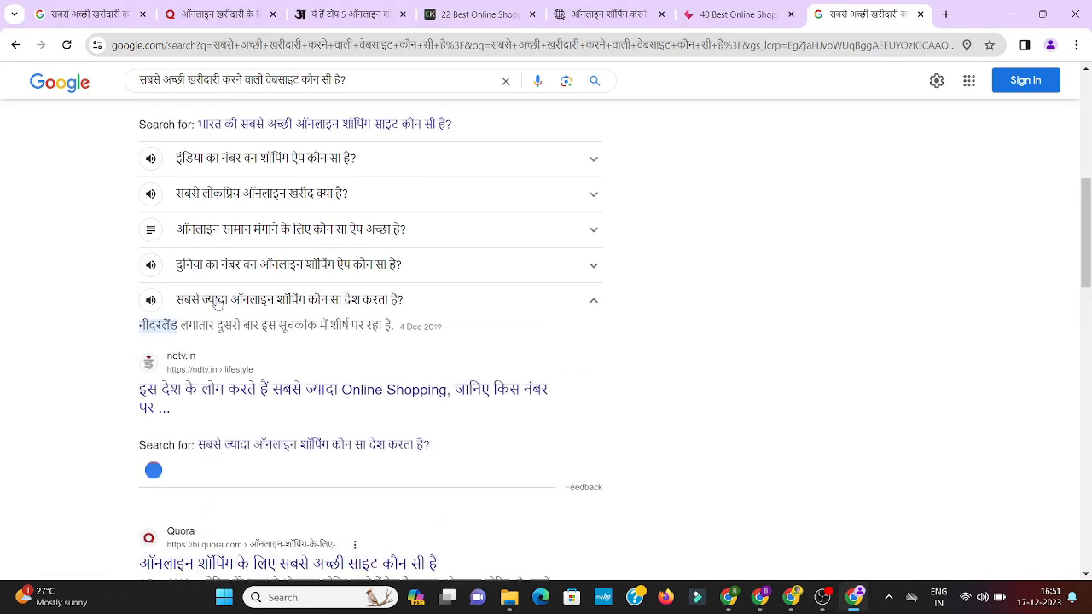
{"action": "left_click", "coordinate": [218, 302]}
{"action": "left_click", "coordinate": [249, 370]}
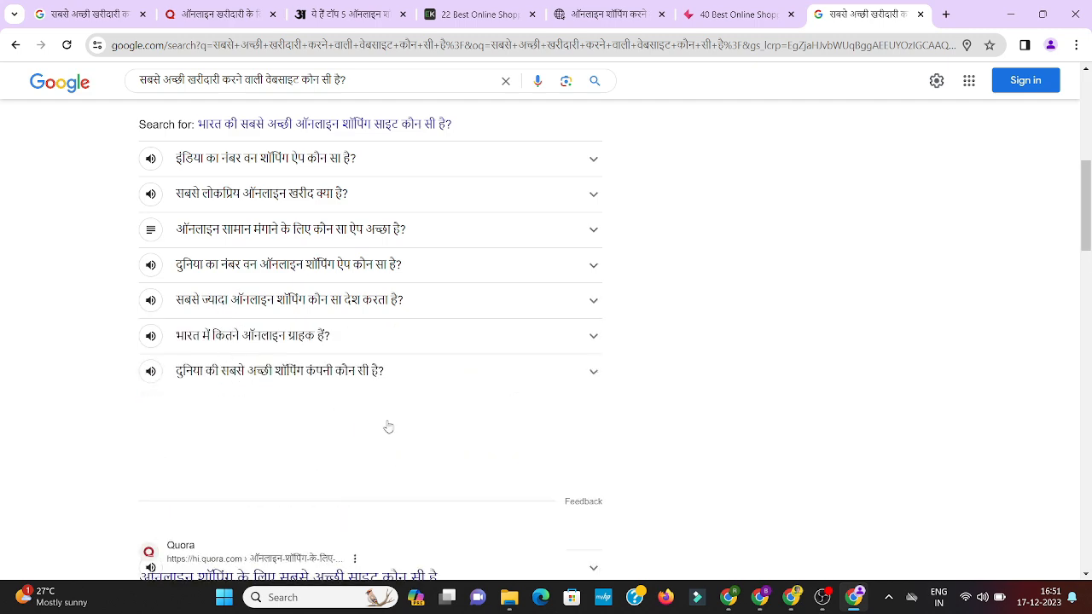
{"action": "triple_click", "coordinate": [300, 371]}
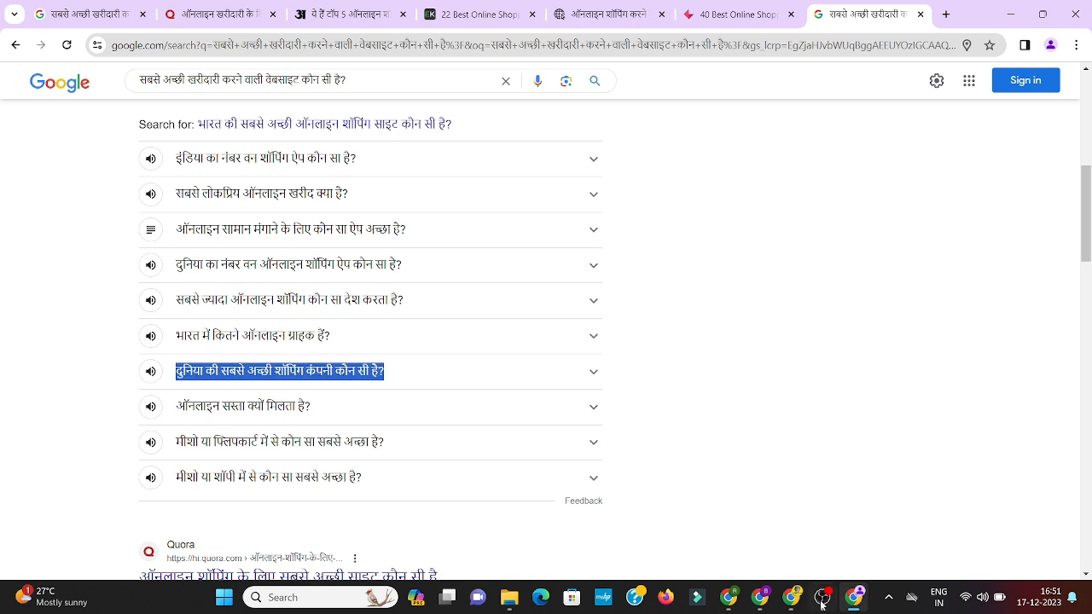
Paste "दुनिया की सबसे अच्छी शॉपिंग कंपनी कौन सी है?" as the second FAQ question in the post and remove the trailing blank line
{"action": "left_click", "coordinate": [759, 597]}
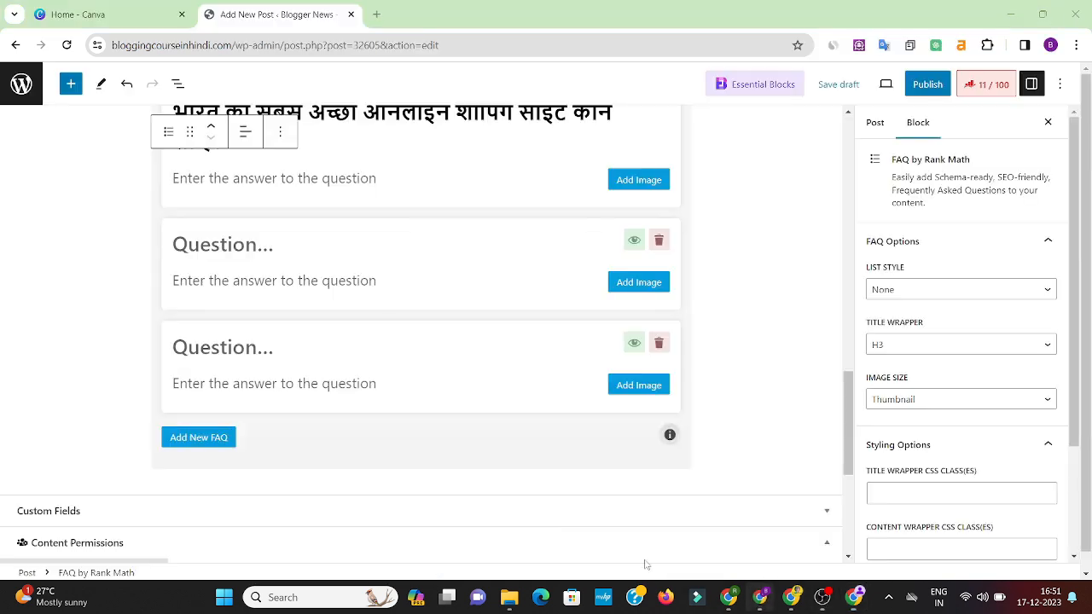
{"action": "left_click", "coordinate": [212, 245]}
{"action": "key", "text": "ctrl+v"}
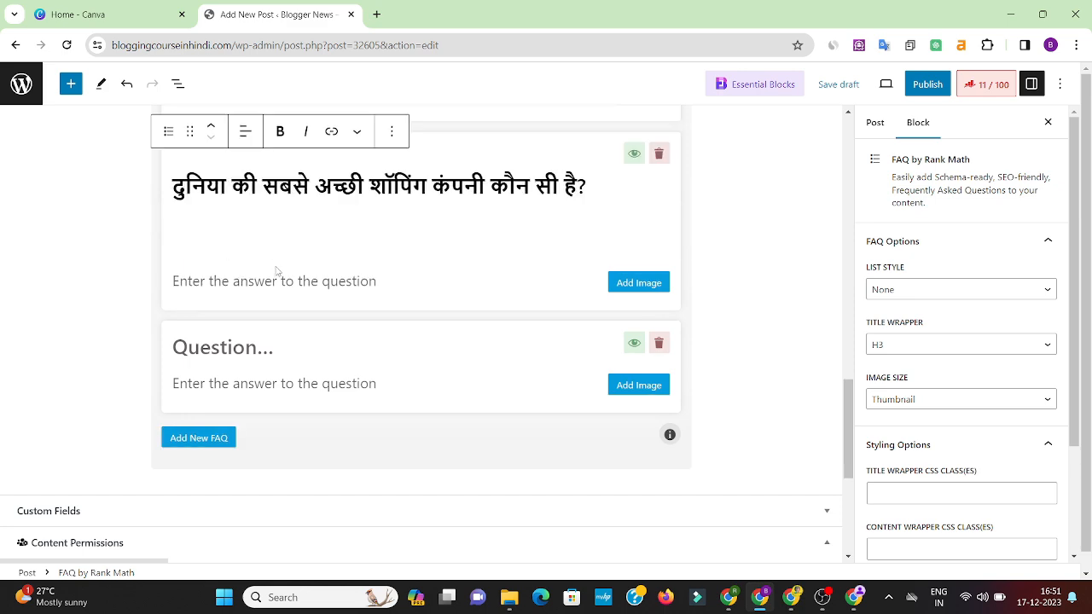
{"action": "key", "text": "BackSpace"}
Review the post outline from the title through the website subheadings and Conclusion to the FAQ questions
{"action": "scroll", "coordinate": [276, 270], "scroll_direction": "up", "scroll_amount": 2}
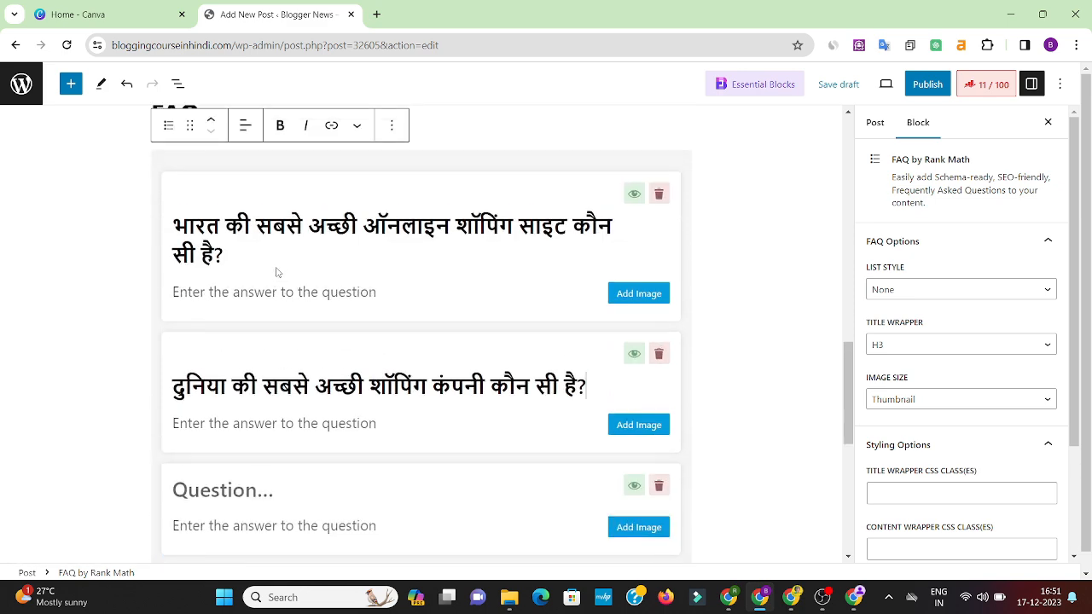
{"action": "scroll", "coordinate": [276, 268], "scroll_direction": "up", "scroll_amount": 10}
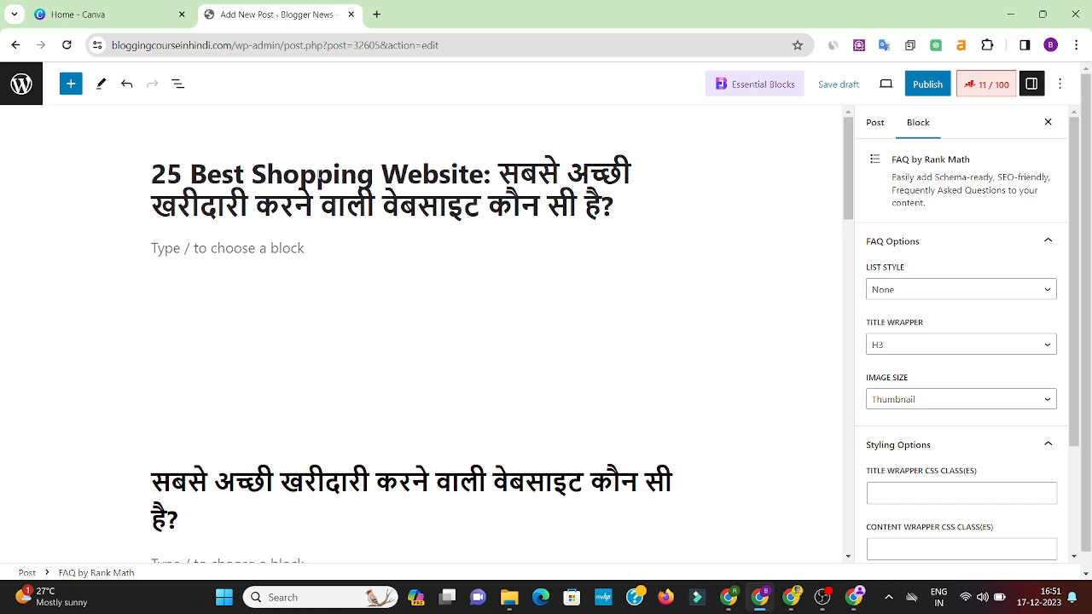
{"action": "triple_click", "coordinate": [318, 176]}
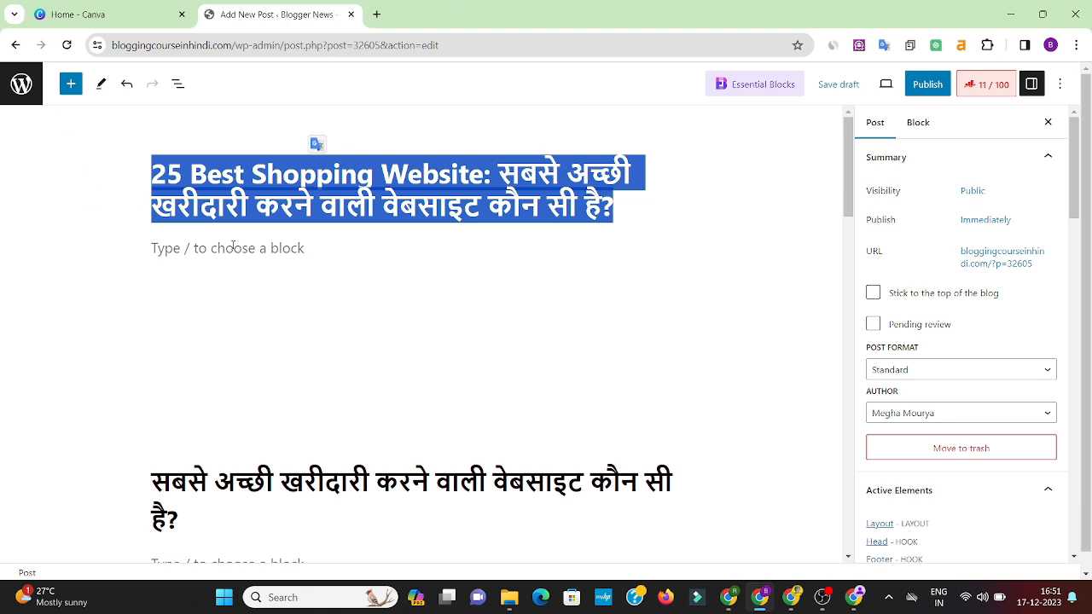
{"action": "mouse_move", "coordinate": [302, 329]}
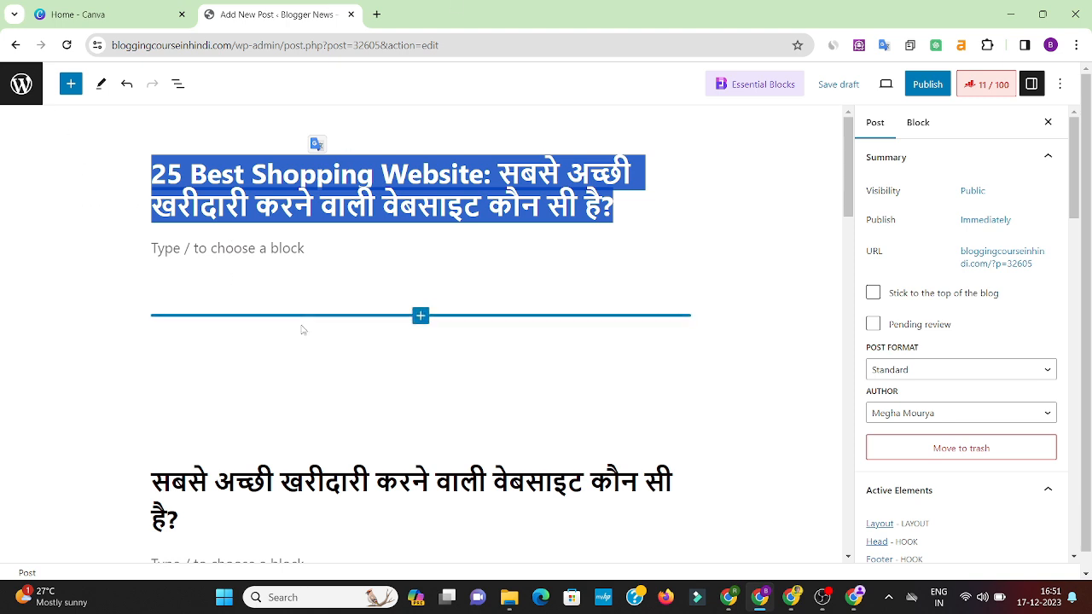
{"action": "scroll", "coordinate": [301, 329], "scroll_direction": "down", "scroll_amount": 4}
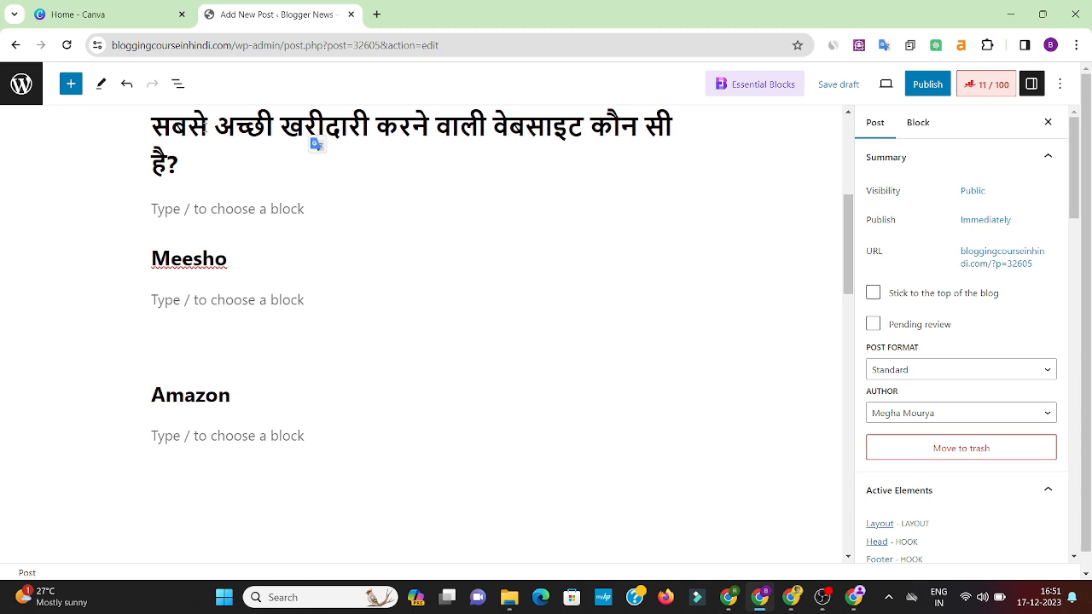
{"action": "triple_click", "coordinate": [273, 130]}
{"action": "scroll", "coordinate": [264, 441], "scroll_direction": "down", "scroll_amount": 3}
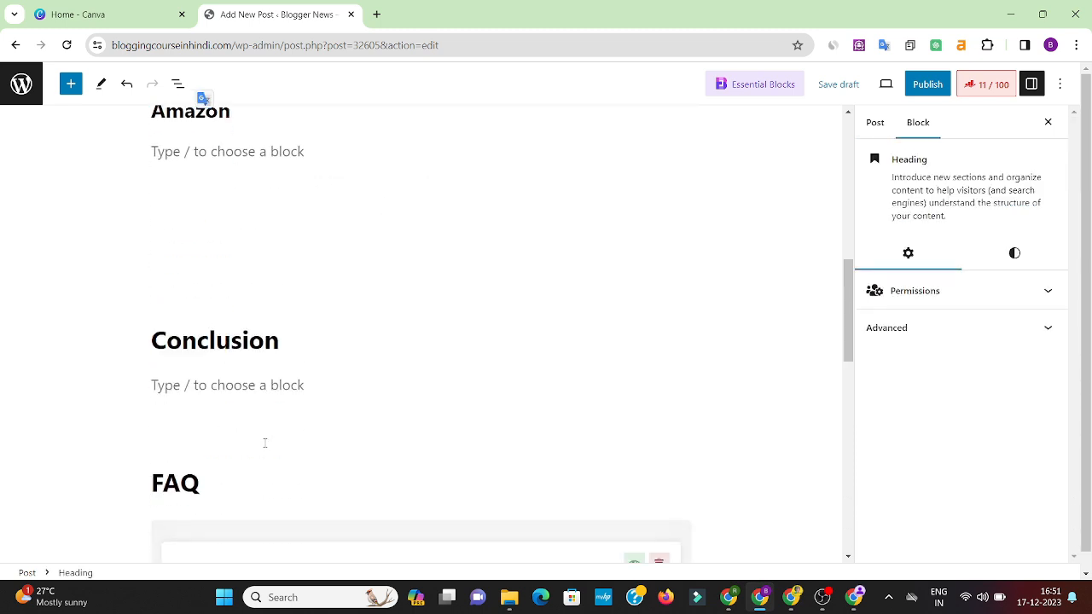
{"action": "scroll", "coordinate": [263, 444], "scroll_direction": "down", "scroll_amount": 2}
{"action": "triple_click", "coordinate": [149, 197]}
{"action": "scroll", "coordinate": [250, 369], "scroll_direction": "down", "scroll_amount": 3}
{"action": "left_click", "coordinate": [198, 128]}
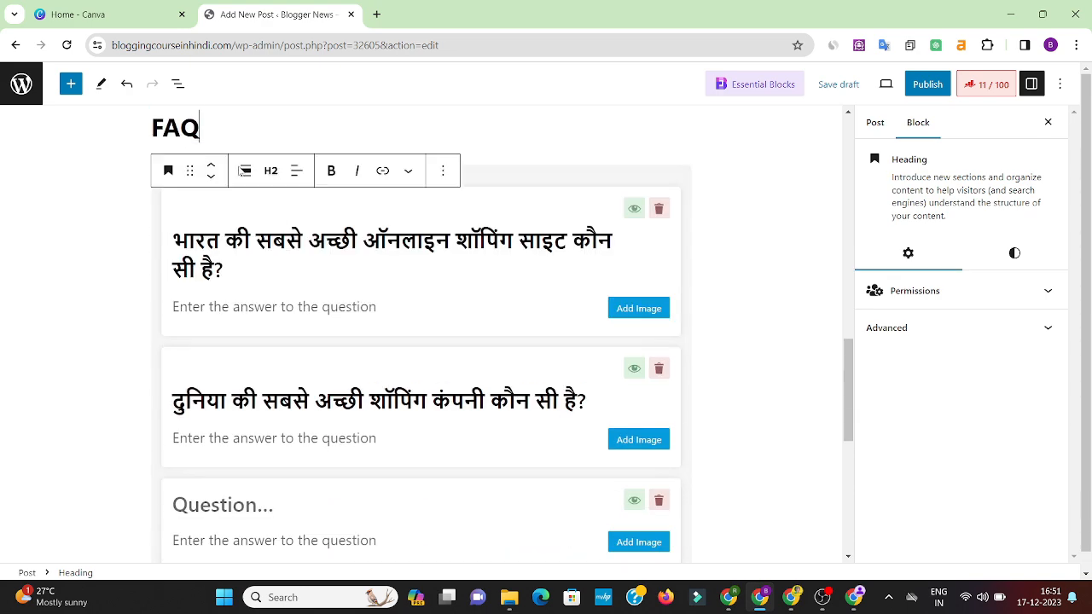
{"action": "scroll", "coordinate": [341, 426], "scroll_direction": "down", "scroll_amount": 4}
{"action": "scroll", "coordinate": [342, 426], "scroll_direction": "up", "scroll_amount": 15}
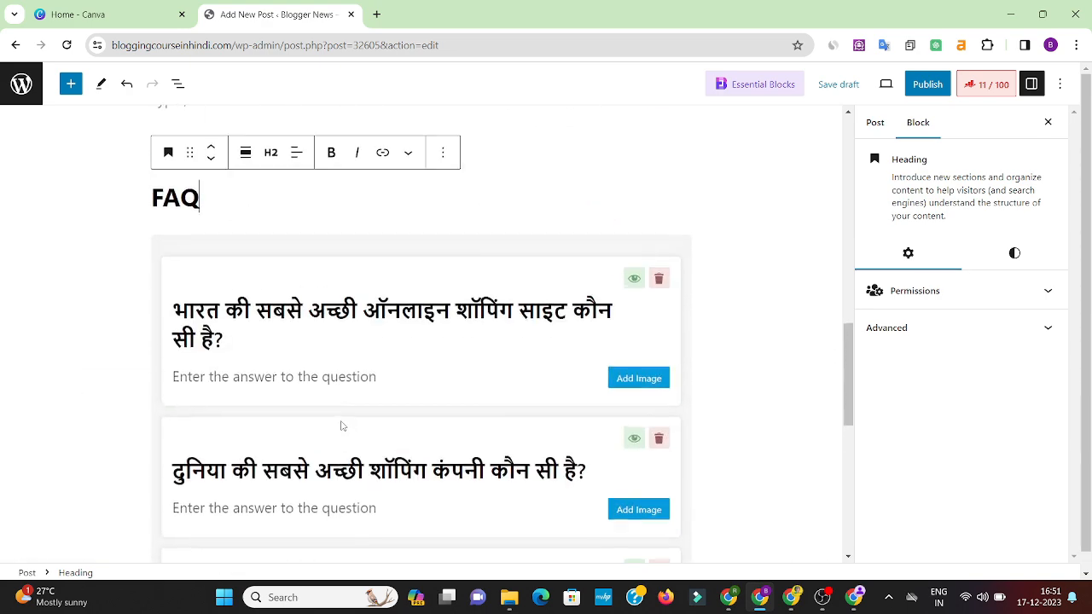
Copy the Hindi part of the post title and add it as the Rank Math focus keyword
{"action": "left_click", "coordinate": [981, 85]}
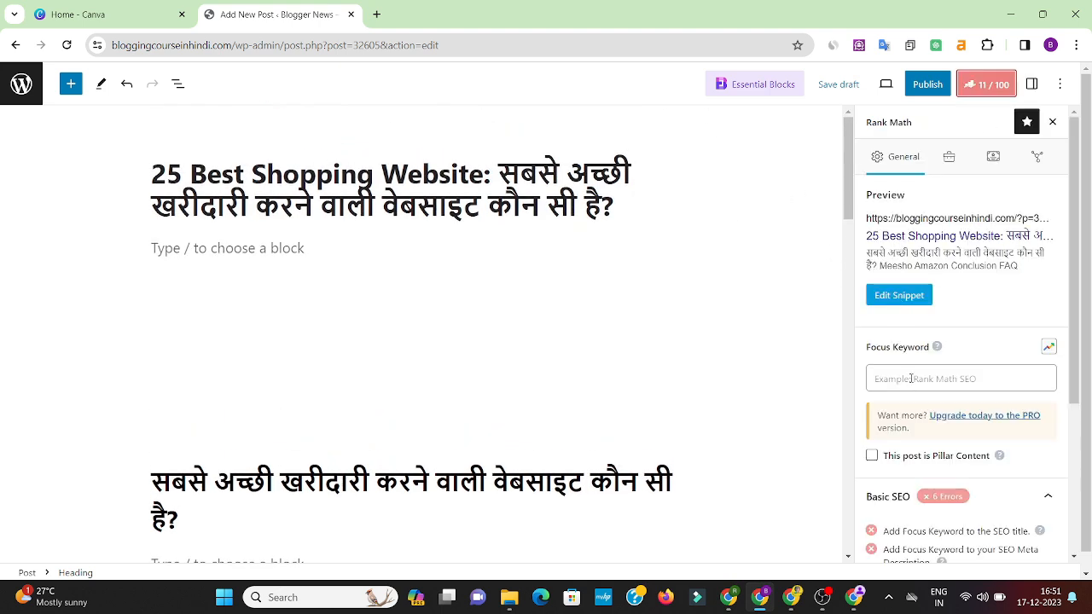
{"action": "left_click_drag", "start_coordinate": [499, 171], "coordinate": [613, 209]}
{"action": "key", "text": "ctrl+c"}
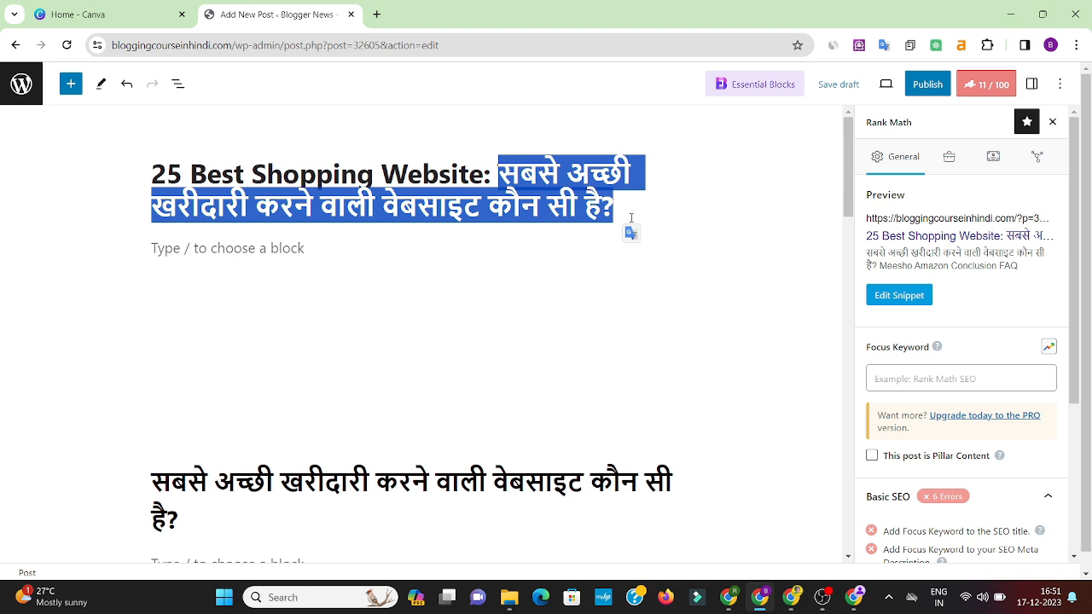
{"action": "left_click", "coordinate": [896, 379]}
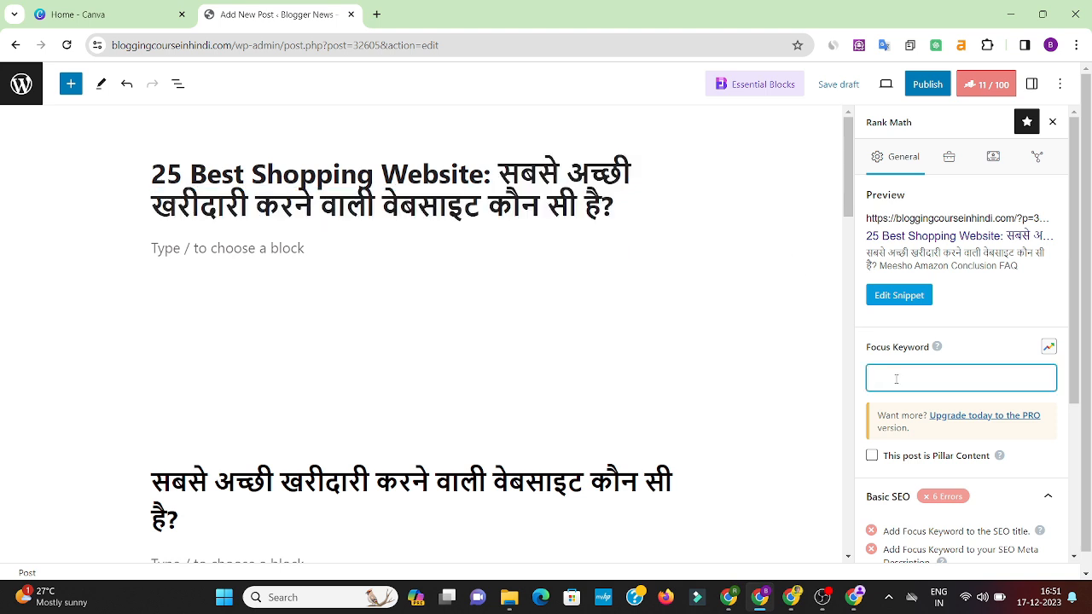
{"action": "key", "text": "ctrl+v"}
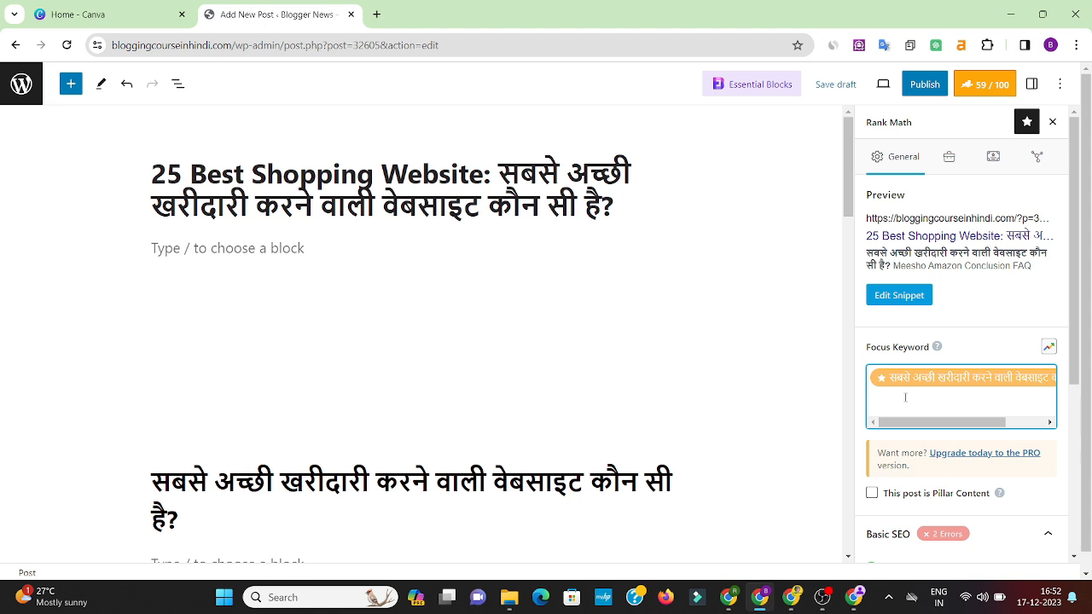
Add "25 Best Shopping Website" from the title as a second focus keyword and check the Basic SEO results
{"action": "left_click_drag", "start_coordinate": [152, 174], "coordinate": [486, 175]}
{"action": "key", "text": "ctrl+c"}
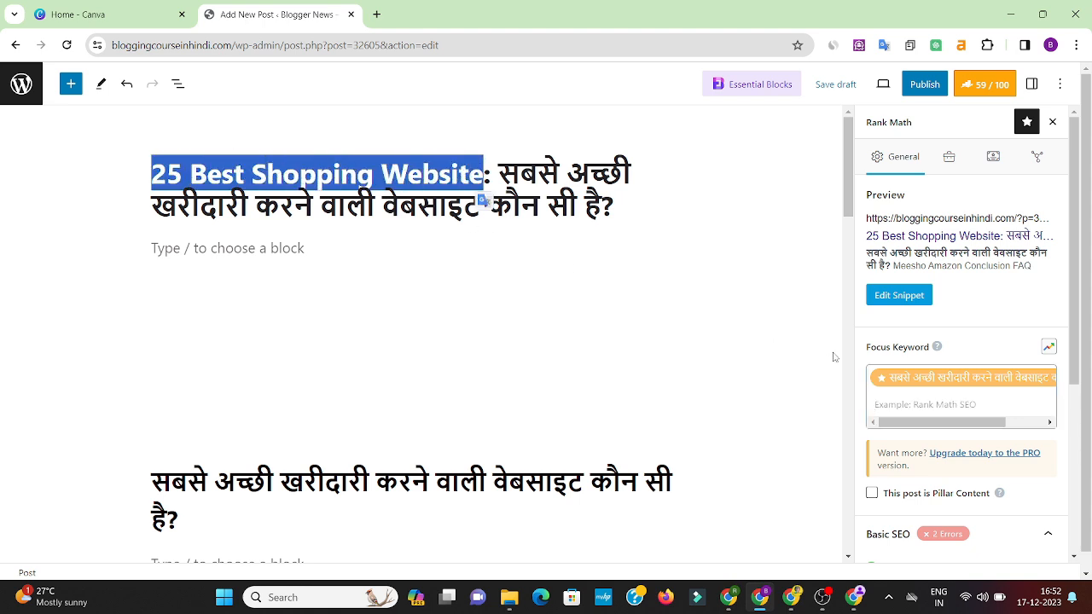
{"action": "left_click", "coordinate": [898, 411]}
{"action": "key", "text": "ctrl+v"}
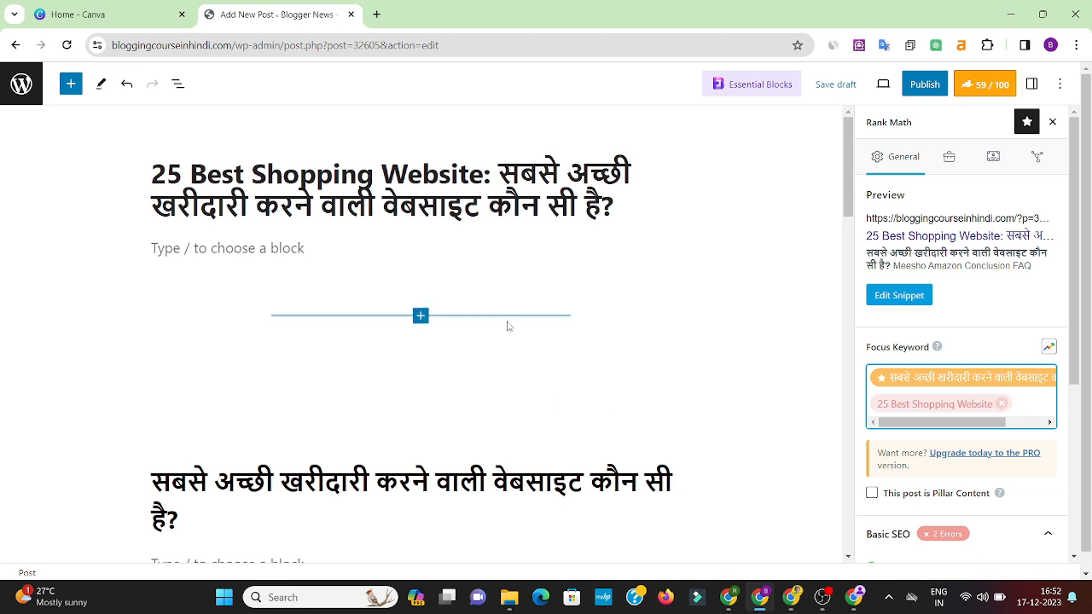
{"action": "scroll", "coordinate": [949, 411], "scroll_direction": "down", "scroll_amount": 2}
{"action": "scroll", "coordinate": [949, 411], "scroll_direction": "down", "scroll_amount": 2}
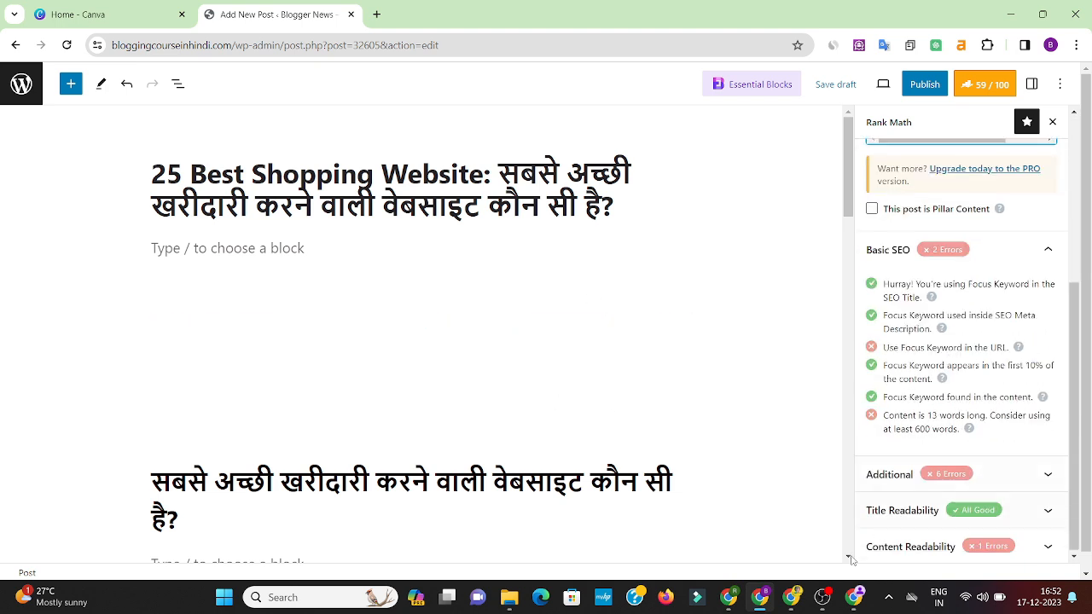
Switch to the Google results and copy the related question "मीशो या शॉपी में से कौन सा सबसे अच्छा है?"
{"action": "left_click", "coordinate": [853, 597]}
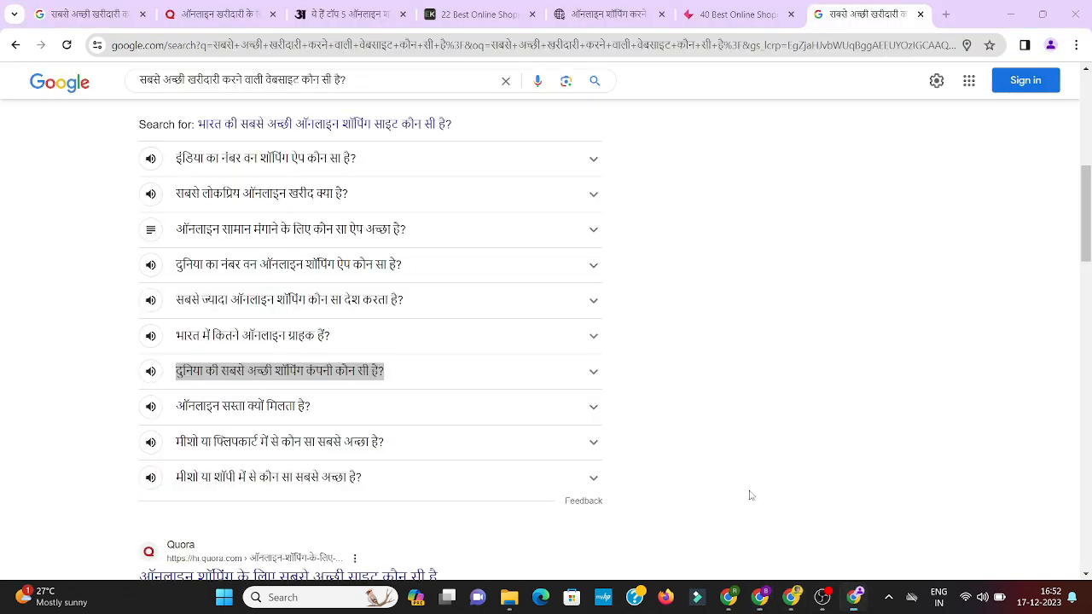
{"action": "scroll", "coordinate": [192, 260], "scroll_direction": "down", "scroll_amount": 3}
{"action": "left_click", "coordinate": [167, 227]}
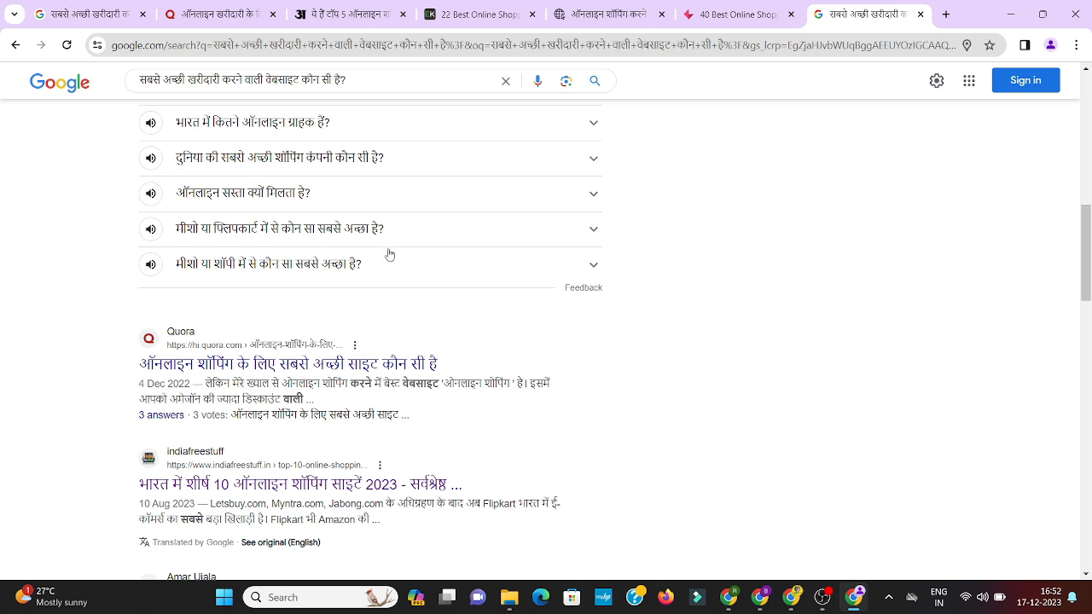
{"action": "triple_click", "coordinate": [265, 260]}
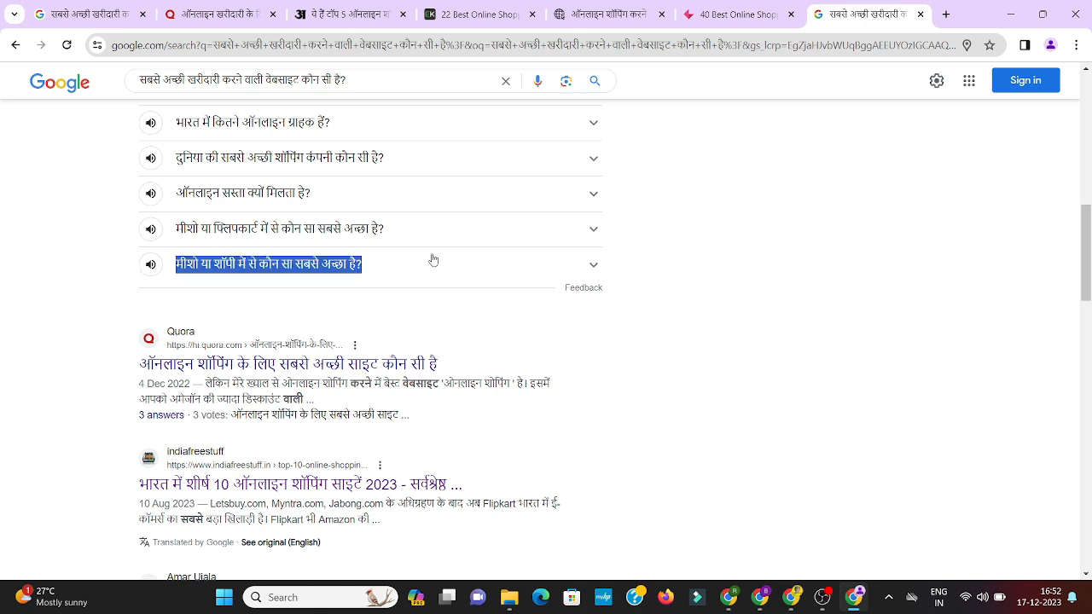
{"action": "right_click", "coordinate": [340, 277]}
{"action": "left_click", "coordinate": [384, 286]}
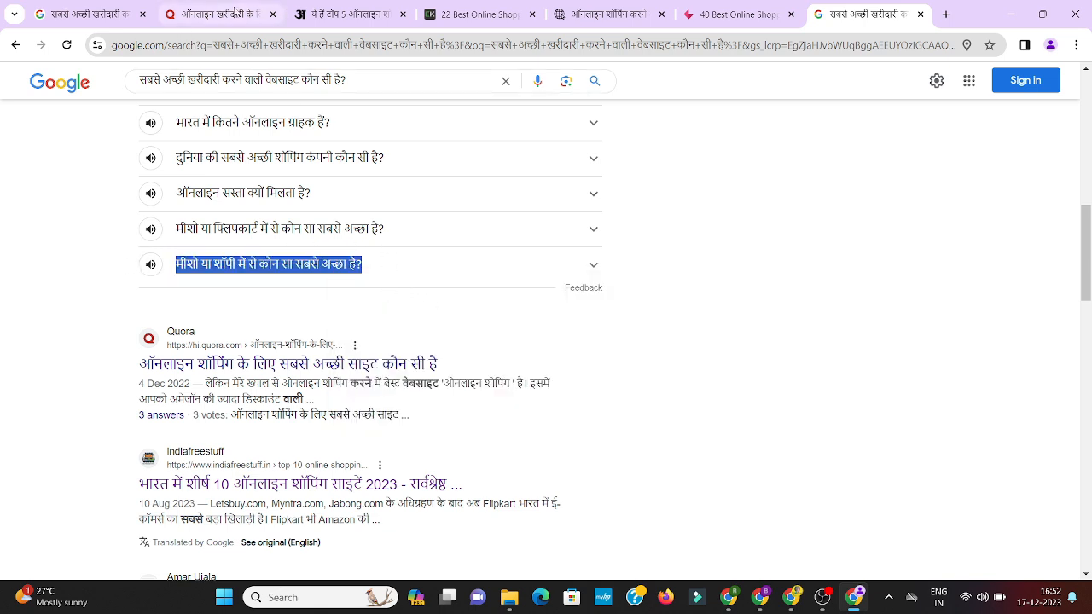
Back in the WordPress post settings, add "मीशो या शॉपी में से कौन सा सबसे अच्छा है?" as a tag
{"action": "left_click", "coordinate": [759, 597]}
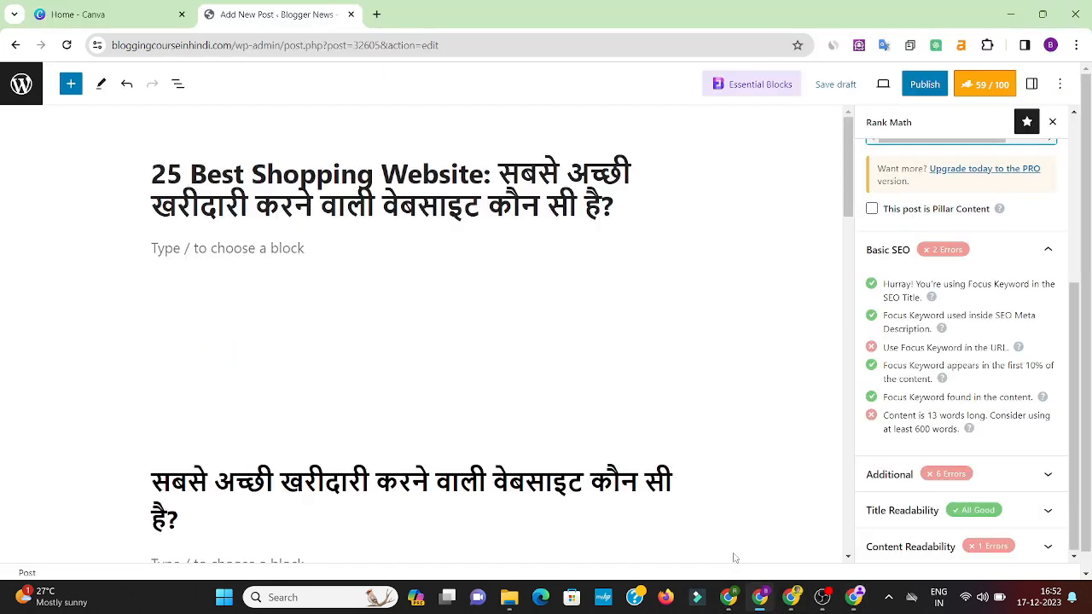
{"action": "left_click", "coordinate": [1031, 84]}
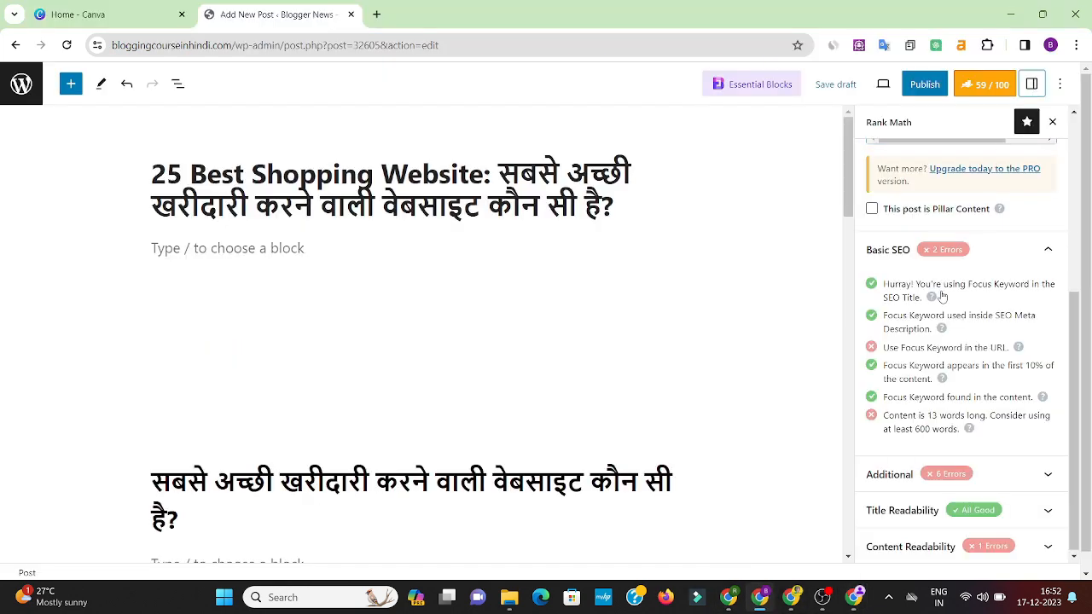
{"action": "scroll", "coordinate": [951, 292], "scroll_direction": "up", "scroll_amount": 3}
{"action": "scroll", "coordinate": [952, 292], "scroll_direction": "down", "scroll_amount": 2}
{"action": "scroll", "coordinate": [953, 293], "scroll_direction": "up", "scroll_amount": 2}
{"action": "scroll", "coordinate": [952, 292], "scroll_direction": "down", "scroll_amount": 8}
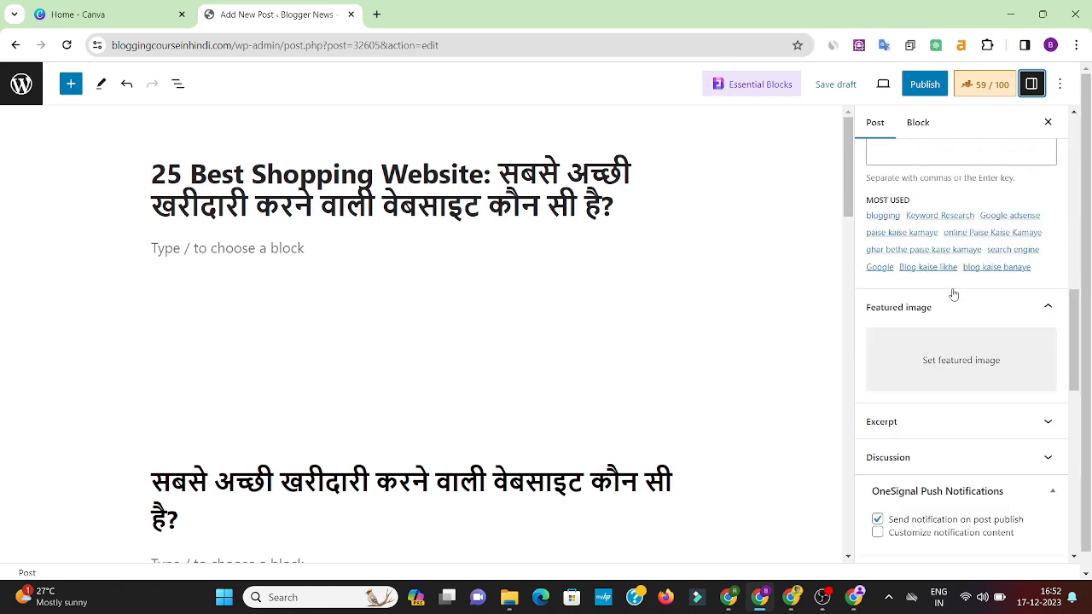
{"action": "scroll", "coordinate": [913, 227], "scroll_direction": "up", "scroll_amount": 1}
{"action": "left_click", "coordinate": [898, 229]}
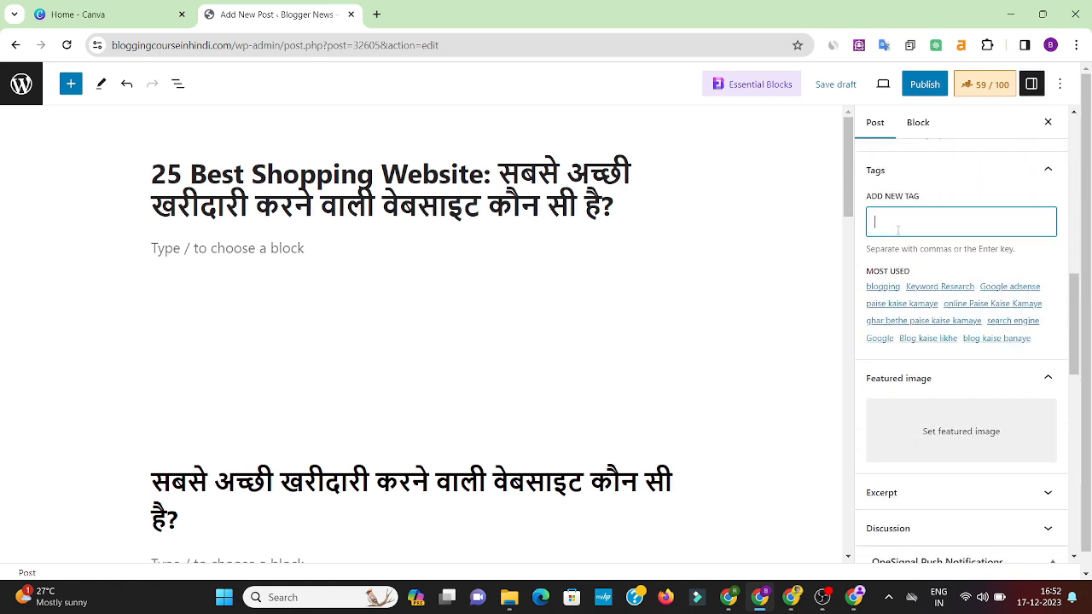
{"action": "key", "text": "ctrl+v"}
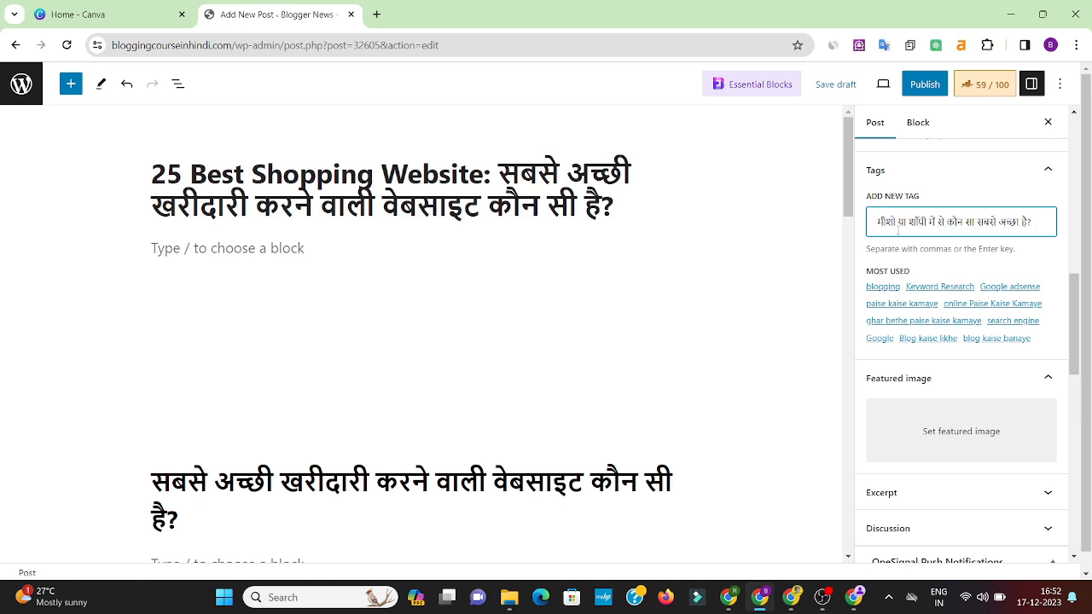
{"action": "key", "text": "Return"}
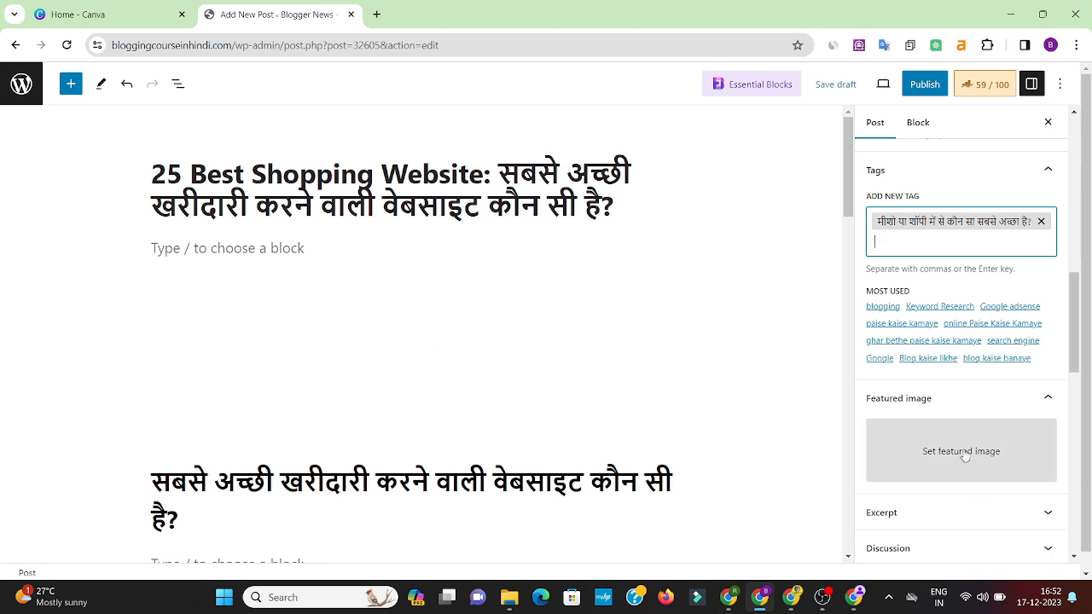
Review how the title keyword carries through the main heading, the Meesho and Amazon subheadings, the Conclusion and the FAQ
{"action": "scroll", "coordinate": [425, 351], "scroll_direction": "down", "scroll_amount": 3}
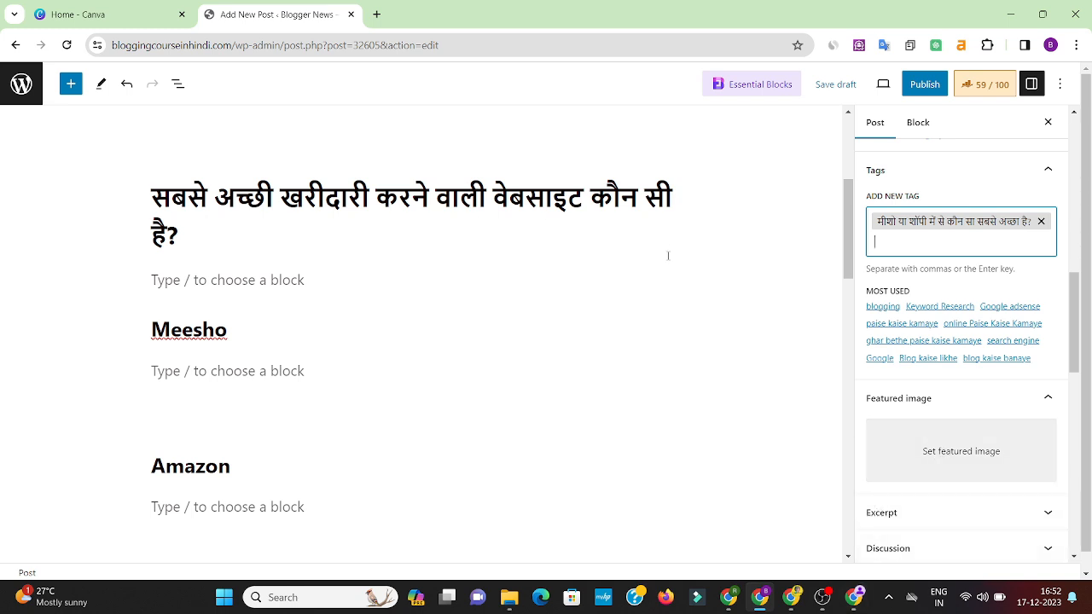
{"action": "scroll", "coordinate": [668, 268], "scroll_direction": "down", "scroll_amount": 2}
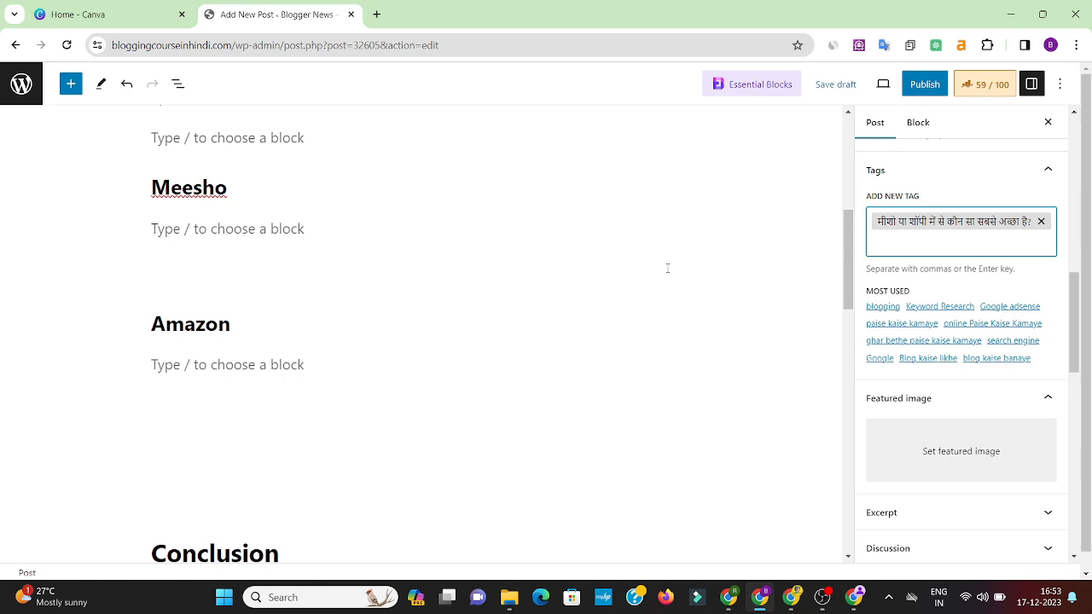
{"action": "scroll", "coordinate": [668, 267], "scroll_direction": "up", "scroll_amount": 5}
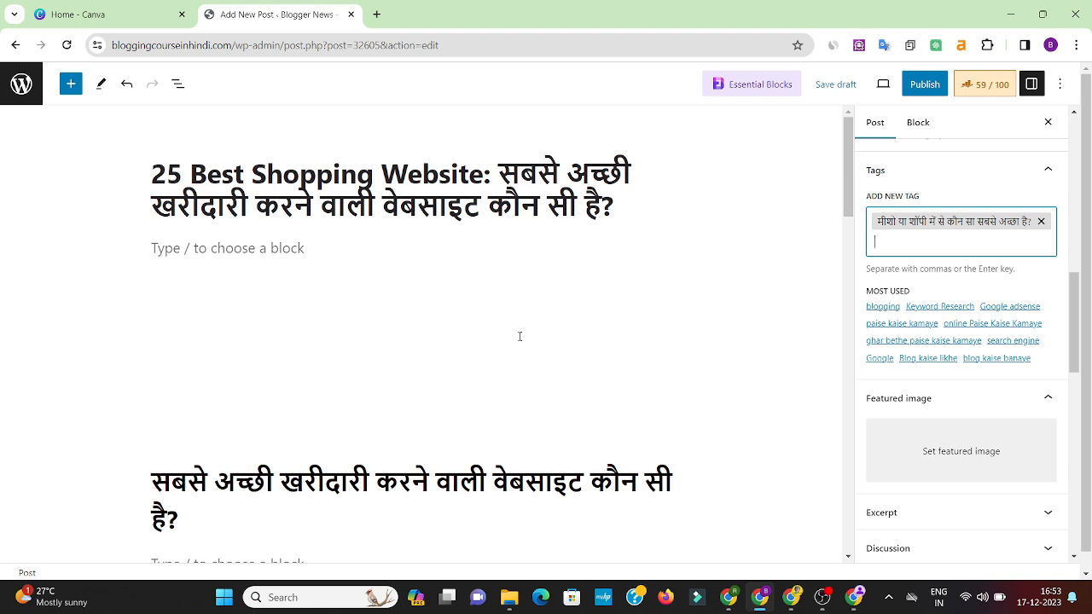
{"action": "scroll", "coordinate": [520, 336], "scroll_direction": "down", "scroll_amount": 1}
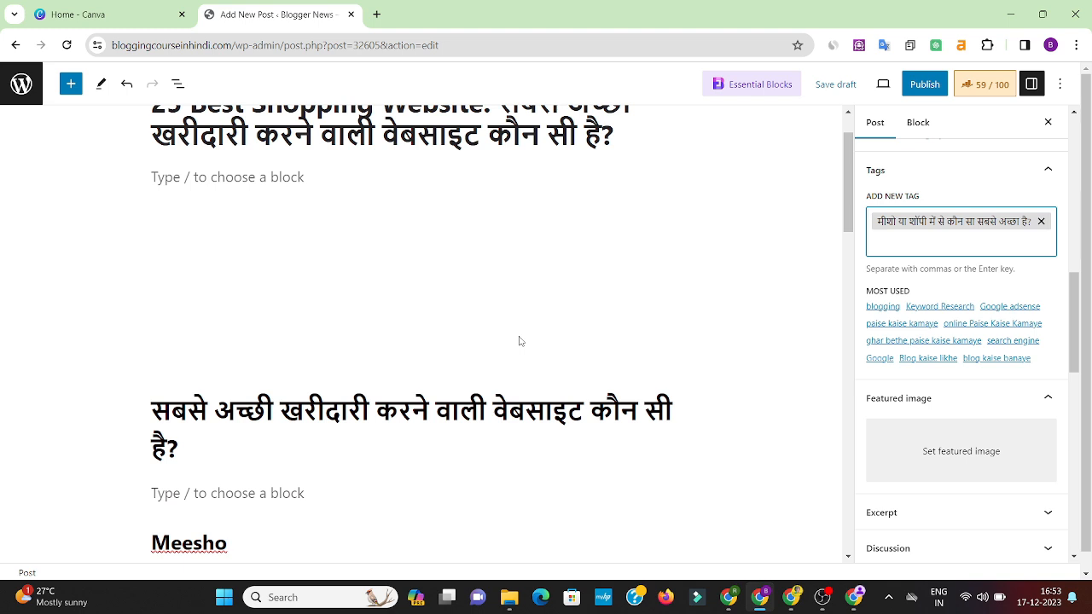
{"action": "scroll", "coordinate": [519, 341], "scroll_direction": "up", "scroll_amount": 1}
{"action": "triple_click", "coordinate": [408, 177]}
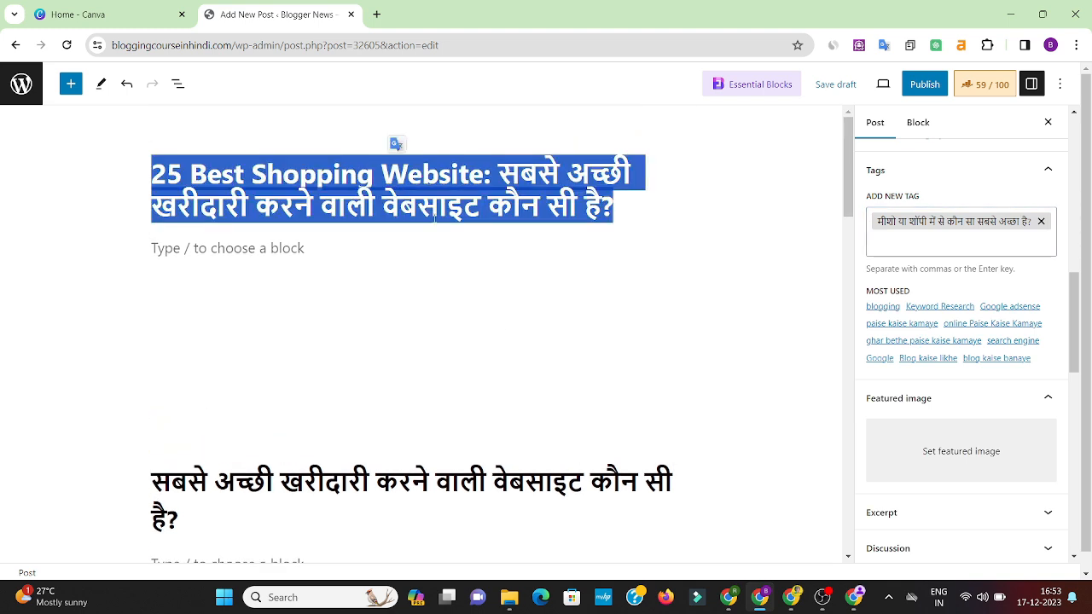
{"action": "left_click_drag", "start_coordinate": [498, 174], "coordinate": [614, 210]}
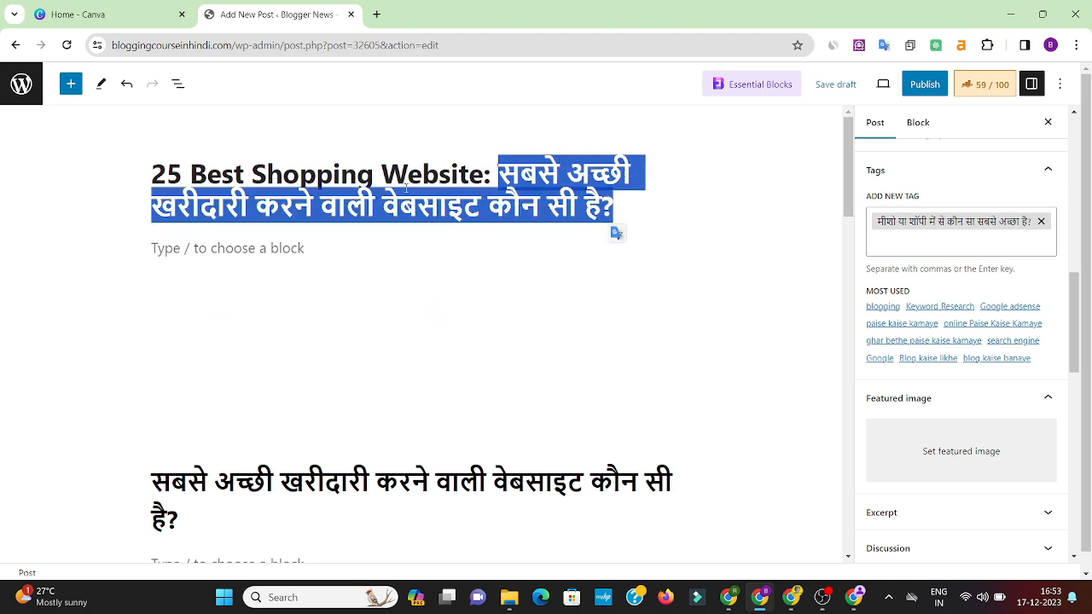
{"action": "scroll", "coordinate": [451, 403], "scroll_direction": "down", "scroll_amount": 8}
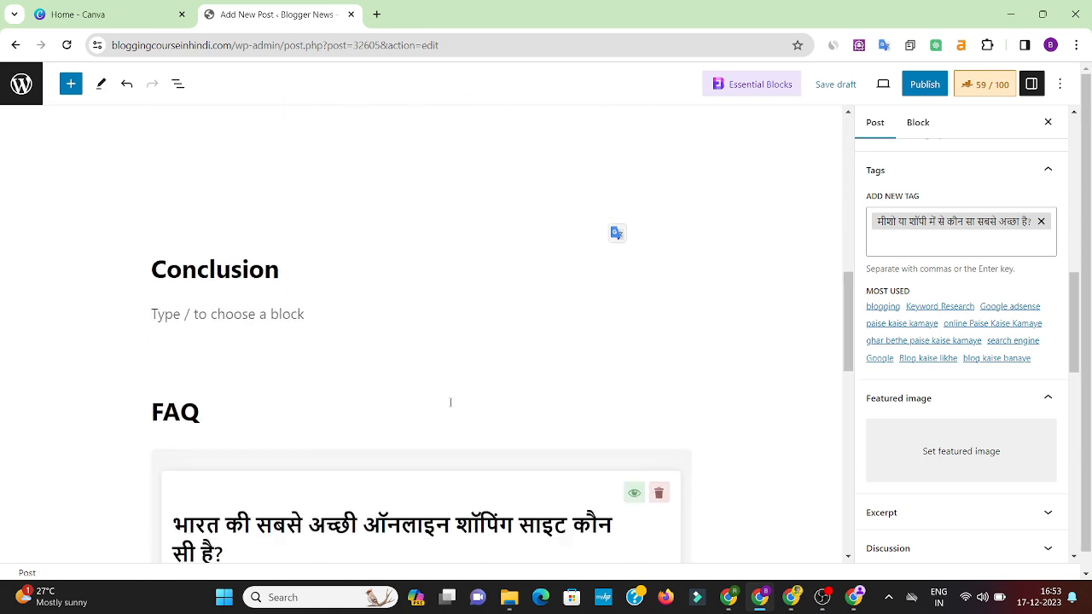
{"action": "scroll", "coordinate": [451, 403], "scroll_direction": "down", "scroll_amount": 3}
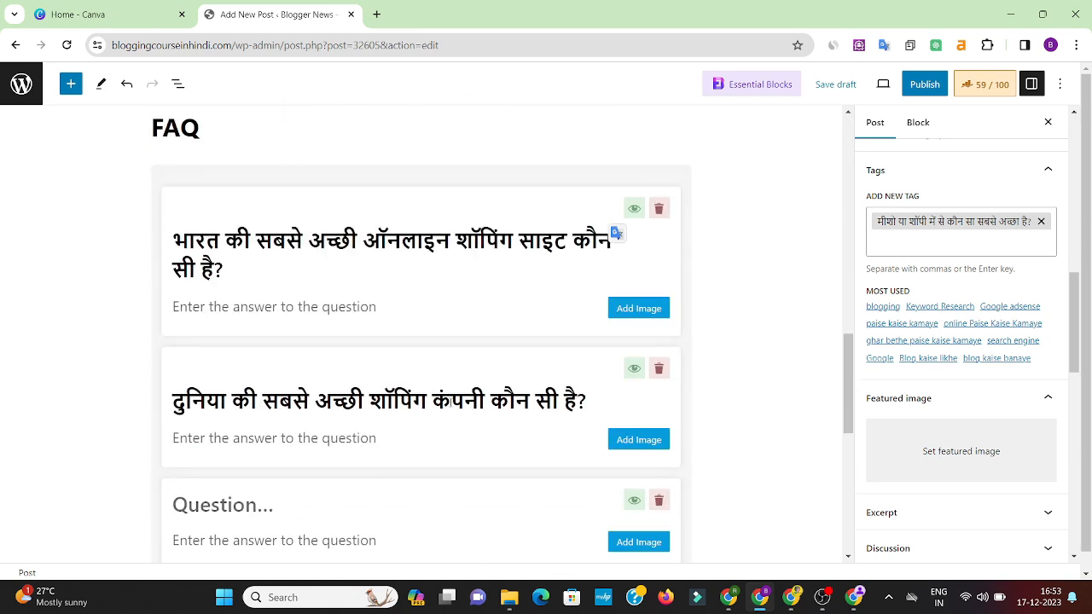
{"action": "scroll", "coordinate": [449, 403], "scroll_direction": "up", "scroll_amount": 10}
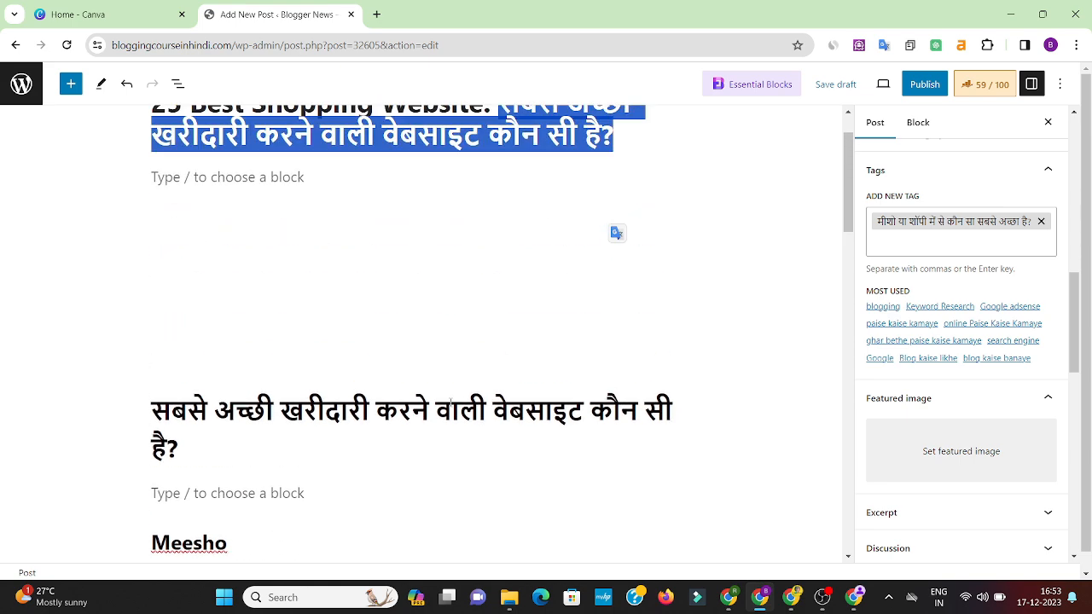
{"action": "scroll", "coordinate": [450, 403], "scroll_direction": "up", "scroll_amount": 1}
{"action": "scroll", "coordinate": [460, 385], "scroll_direction": "down", "scroll_amount": 4}
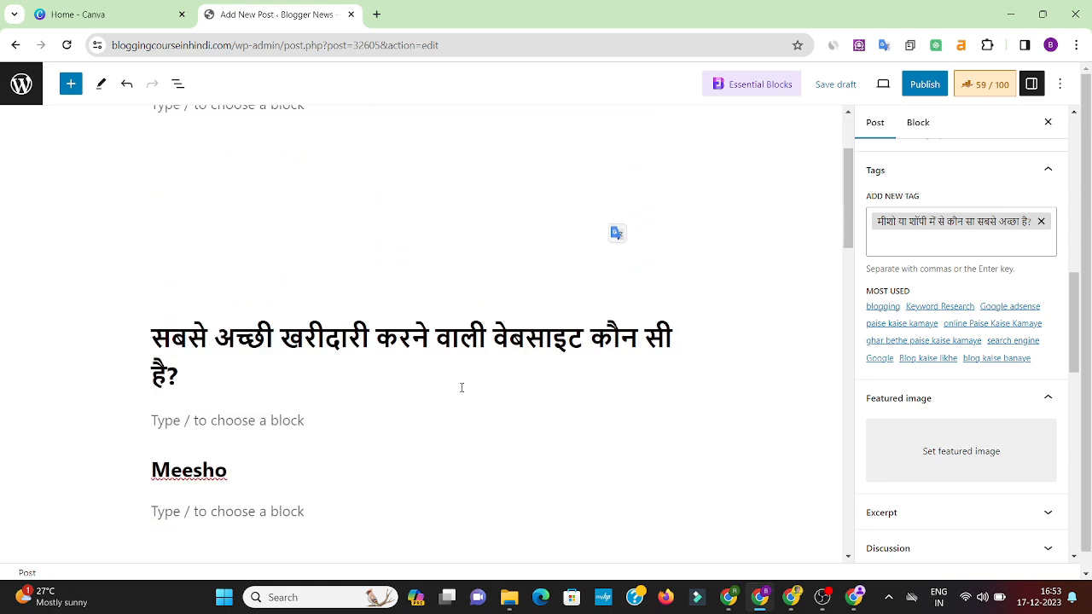
{"action": "mouse_move", "coordinate": [402, 488]}
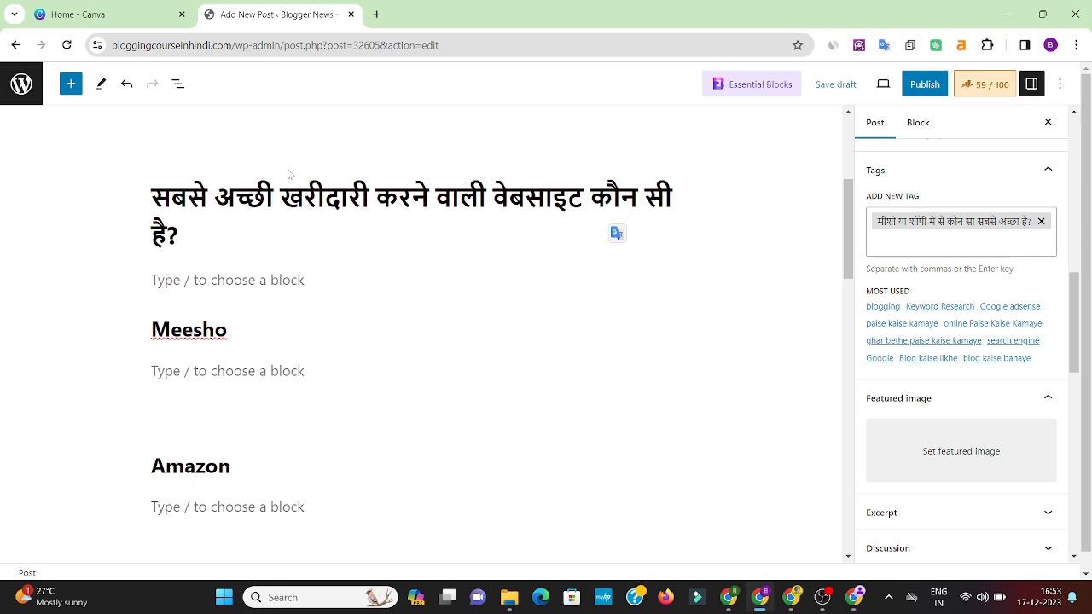
{"action": "scroll", "coordinate": [375, 336], "scroll_direction": "down", "scroll_amount": 1}
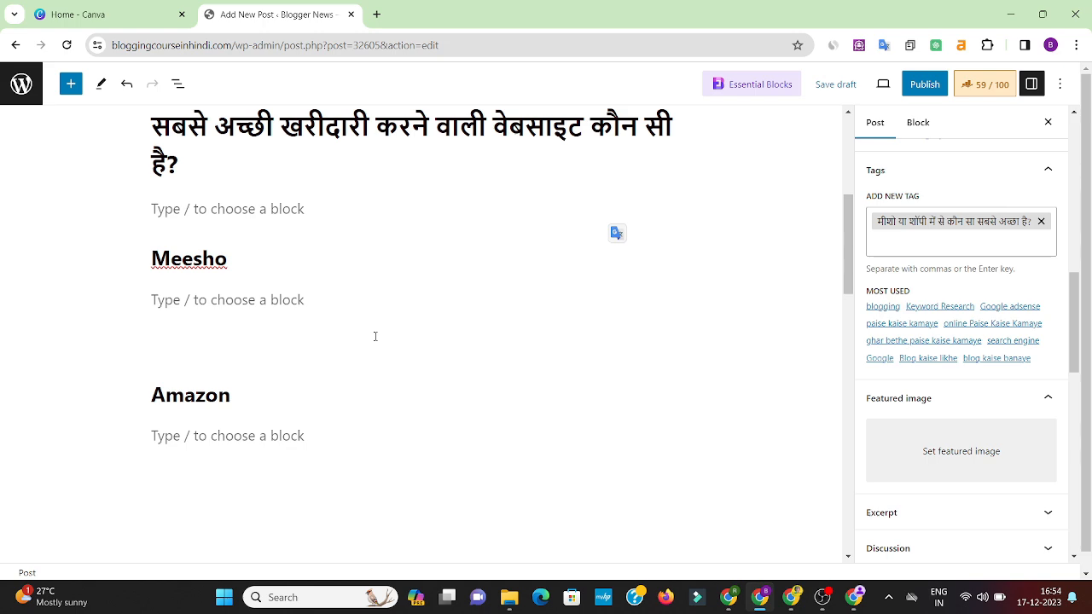
Switch to YouTube to look over the channel's latest blogging videos, and return to the WordPress post
{"action": "left_click", "coordinate": [791, 597]}
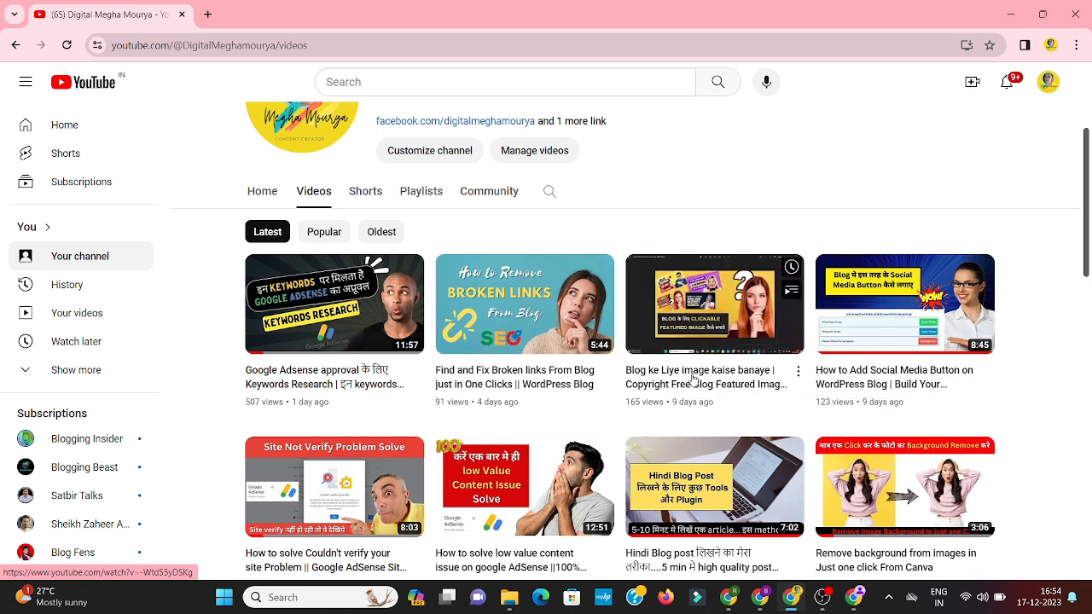
{"action": "scroll", "coordinate": [692, 384], "scroll_direction": "down", "scroll_amount": 1}
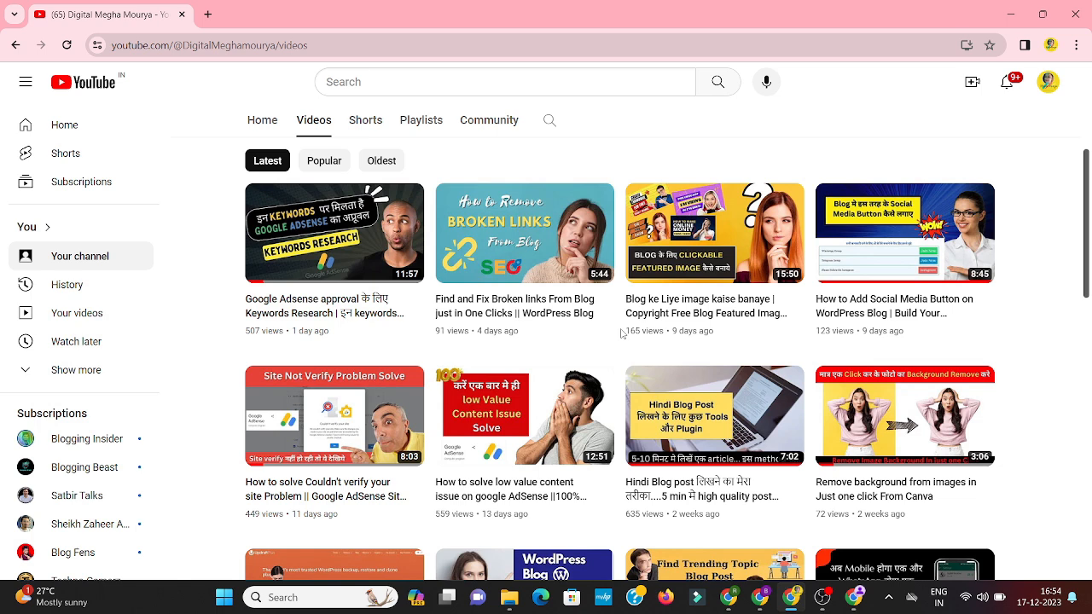
{"action": "left_click", "coordinate": [760, 599]}
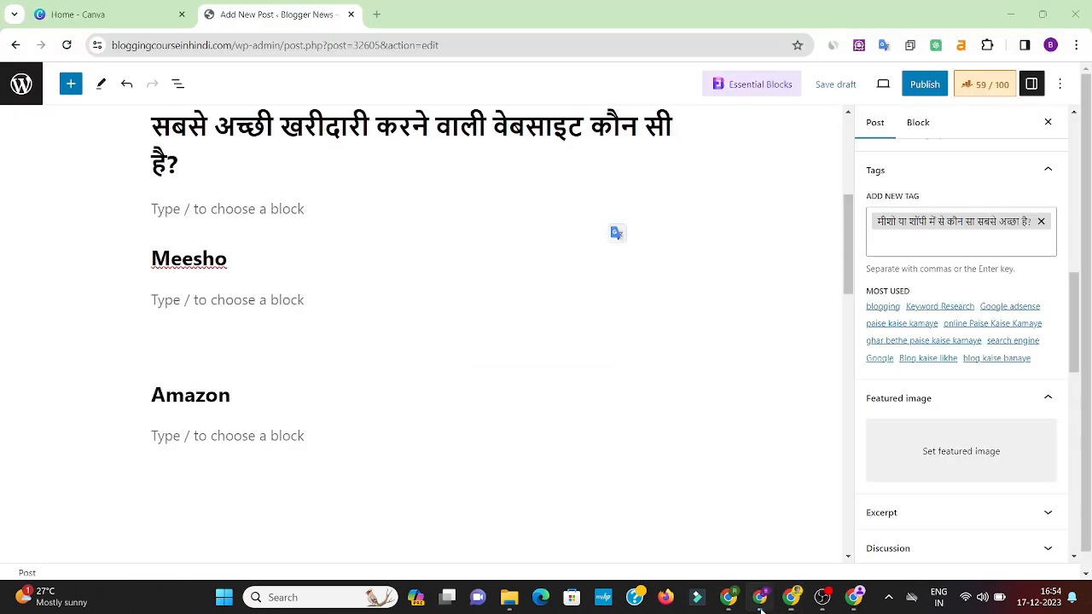
Check the full post title and save the post as a draft
{"action": "scroll", "coordinate": [351, 231], "scroll_direction": "up", "scroll_amount": 4}
{"action": "left_click", "coordinate": [346, 211]}
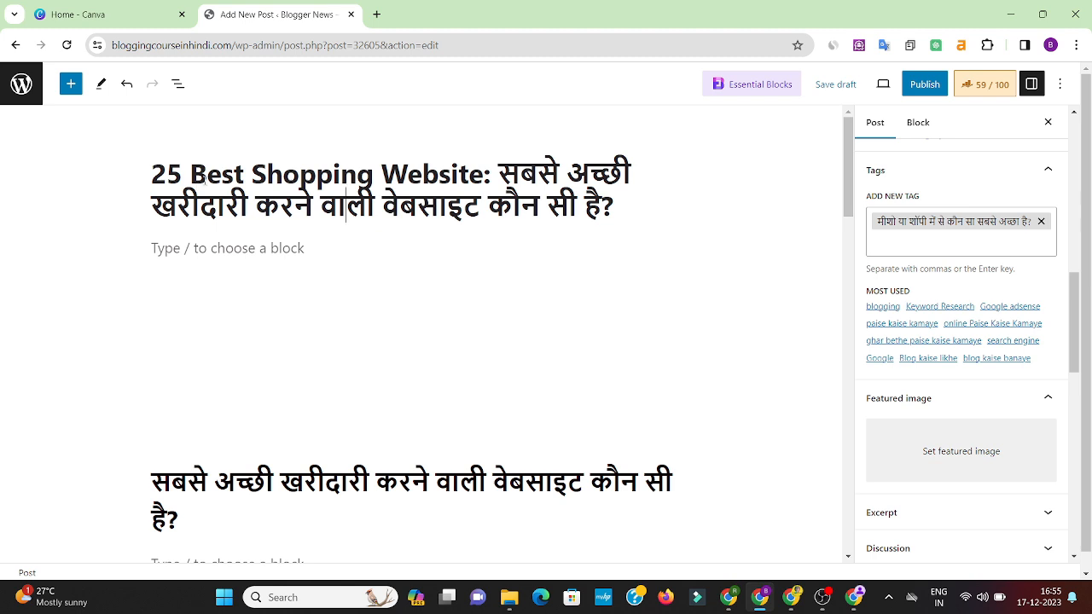
{"action": "left_click", "coordinate": [281, 177]}
{"action": "triple_click", "coordinate": [280, 177]}
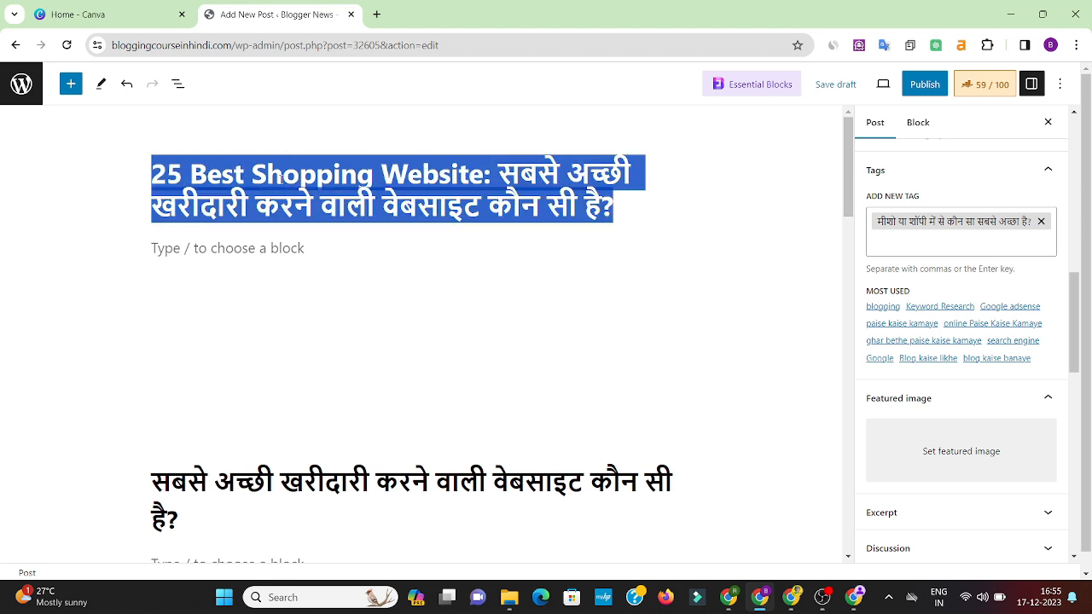
{"action": "left_click", "coordinate": [835, 85]}
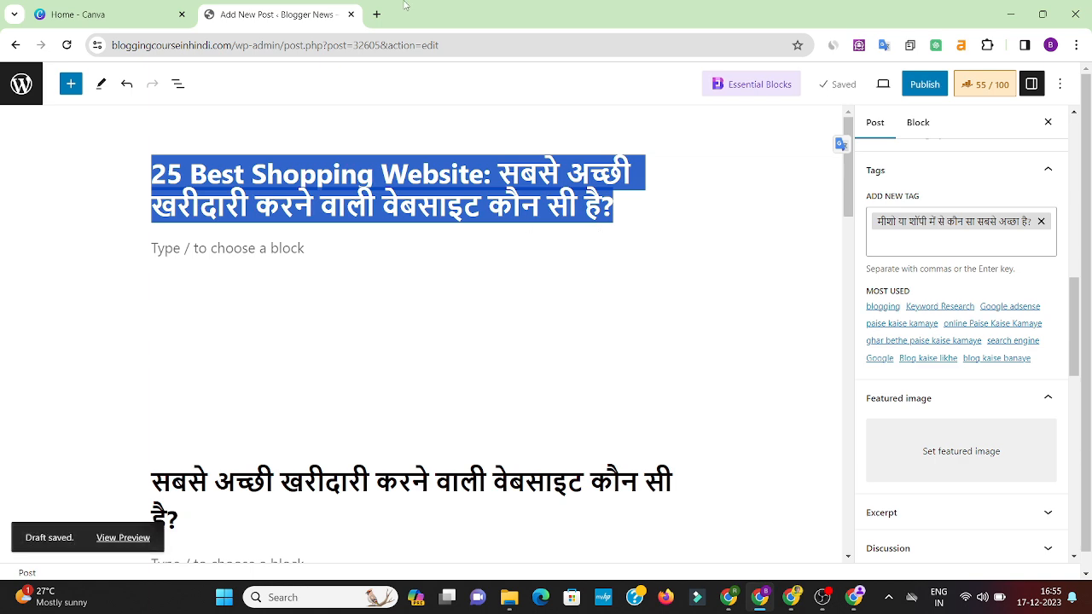
Review the draft's structure from the main Hindi heading through the Meesho and Amazon subheadings to the Conclusion and FAQ
{"action": "scroll", "coordinate": [382, 379], "scroll_direction": "down", "scroll_amount": 3}
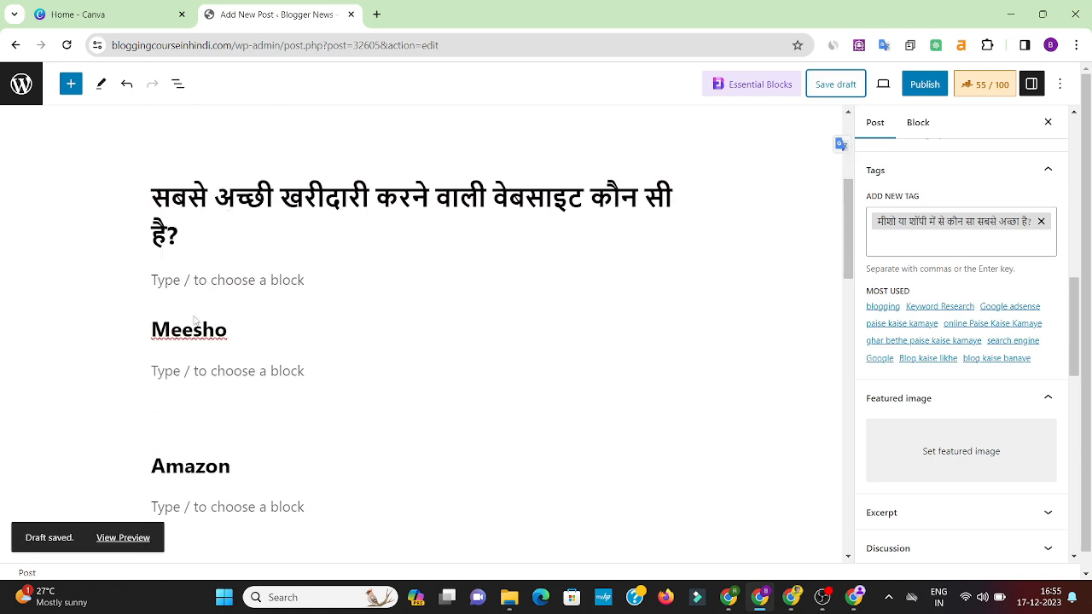
{"action": "left_click", "coordinate": [236, 198]}
{"action": "scroll", "coordinate": [171, 319], "scroll_direction": "down", "scroll_amount": 3}
{"action": "scroll", "coordinate": [225, 446], "scroll_direction": "down", "scroll_amount": 3}
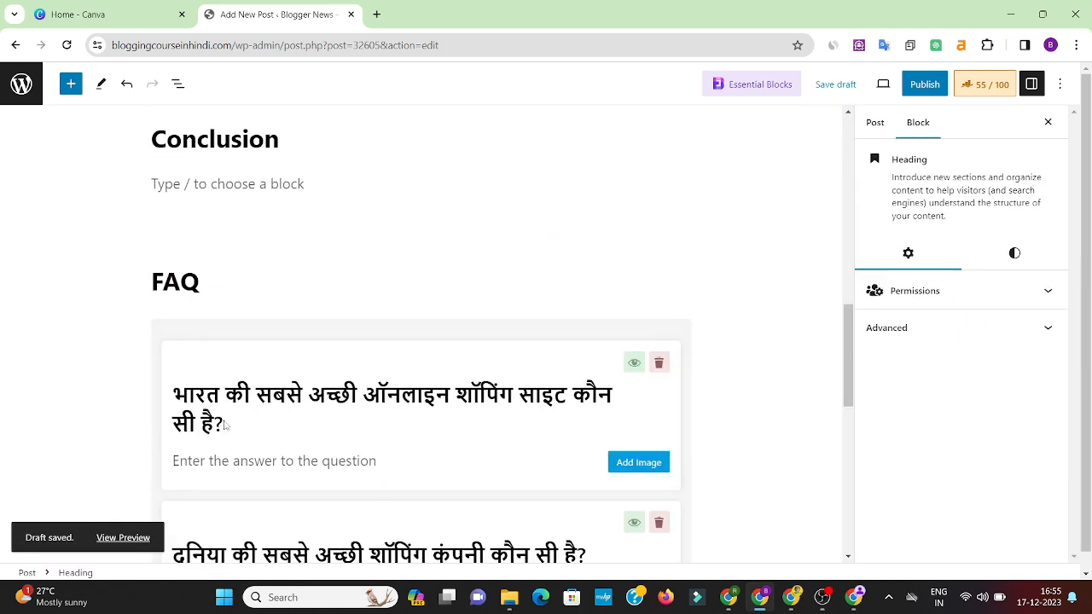
{"action": "scroll", "coordinate": [223, 230], "scroll_direction": "up", "scroll_amount": 4}
{"action": "scroll", "coordinate": [366, 242], "scroll_direction": "up", "scroll_amount": 6}
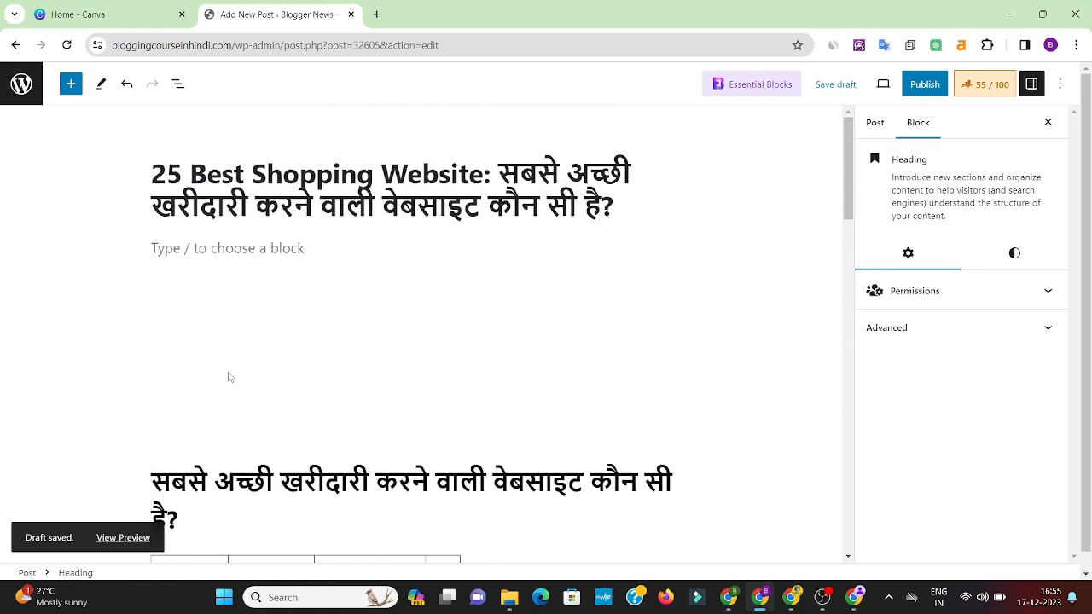
{"action": "scroll", "coordinate": [247, 358], "scroll_direction": "down", "scroll_amount": 3}
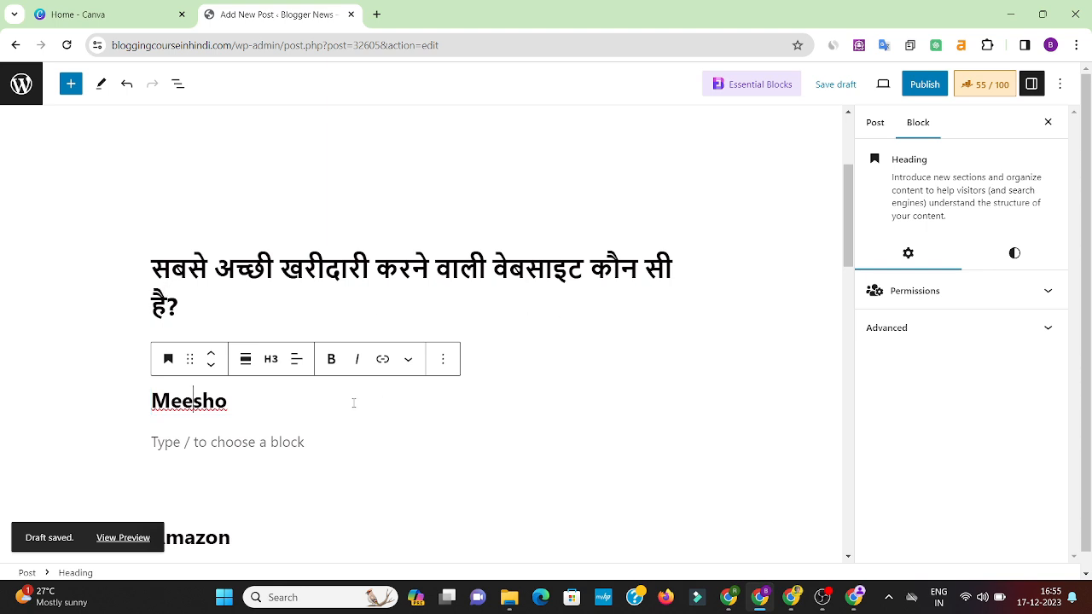
{"action": "scroll", "coordinate": [299, 290], "scroll_direction": "down", "scroll_amount": 3}
{"action": "scroll", "coordinate": [303, 486], "scroll_direction": "down", "scroll_amount": 3}
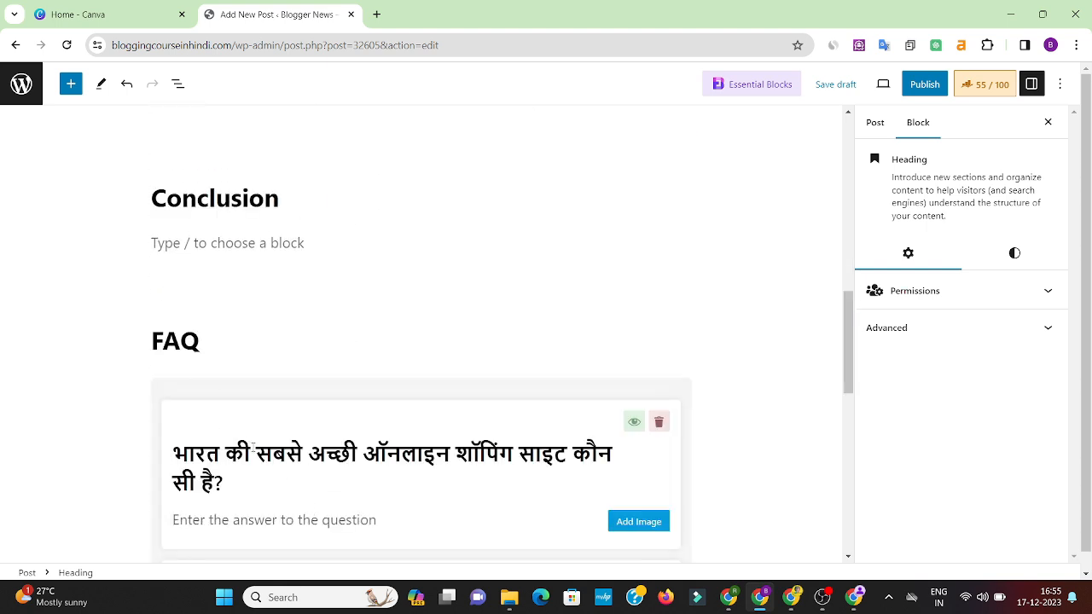
{"action": "scroll", "coordinate": [251, 244], "scroll_direction": "down", "scroll_amount": 1}
{"action": "scroll", "coordinate": [360, 444], "scroll_direction": "down", "scroll_amount": 3}
{"action": "scroll", "coordinate": [362, 442], "scroll_direction": "up", "scroll_amount": 4}
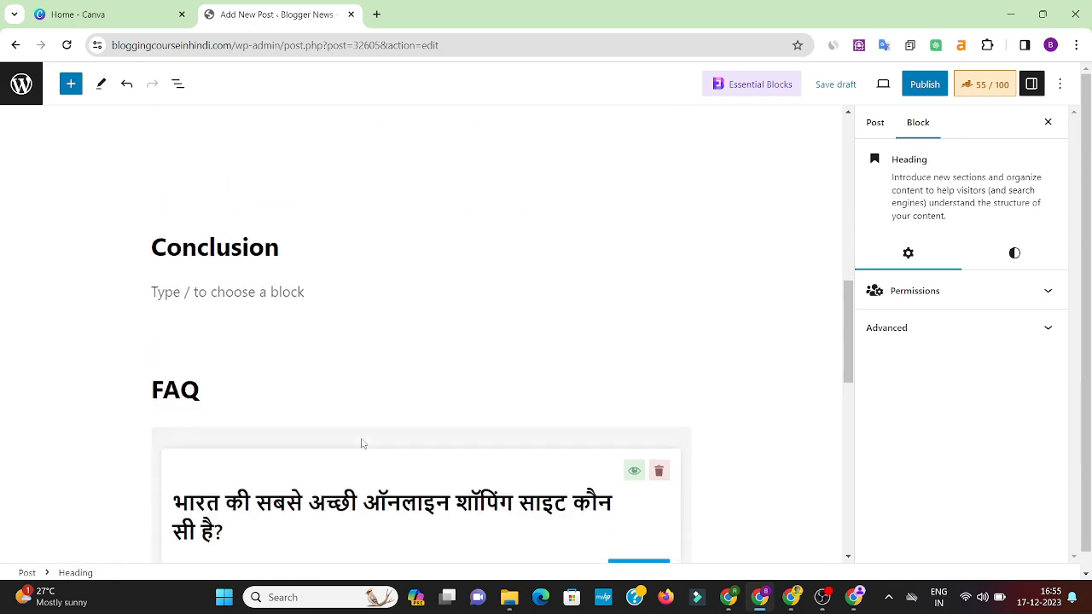
{"action": "scroll", "coordinate": [360, 443], "scroll_direction": "up", "scroll_amount": 10}
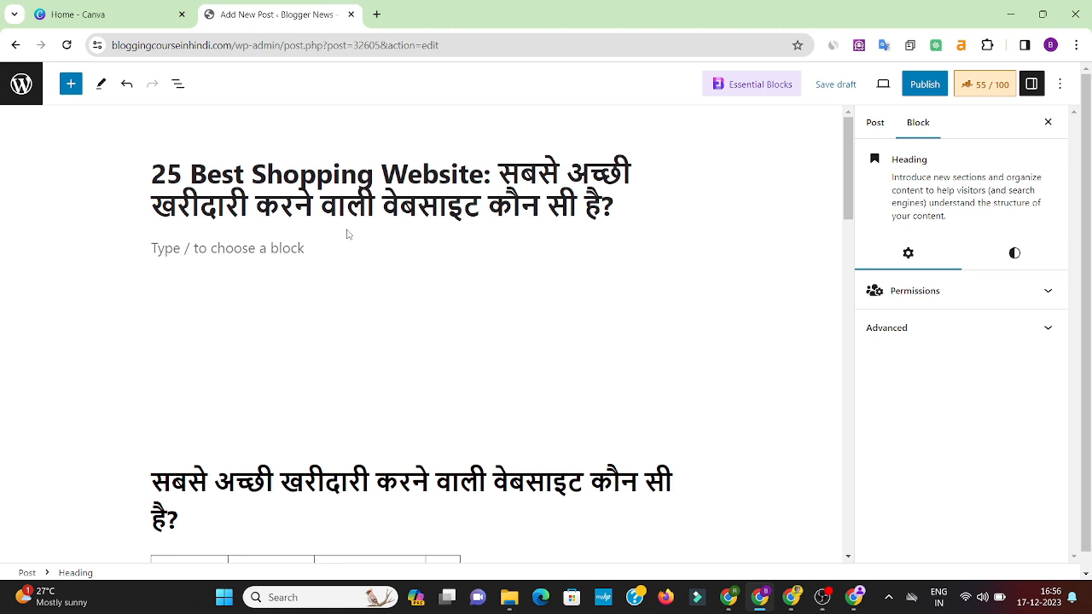
Select the full post title and compare it with the section headings and FAQ questions throughout the draft
{"action": "triple_click", "coordinate": [372, 190]}
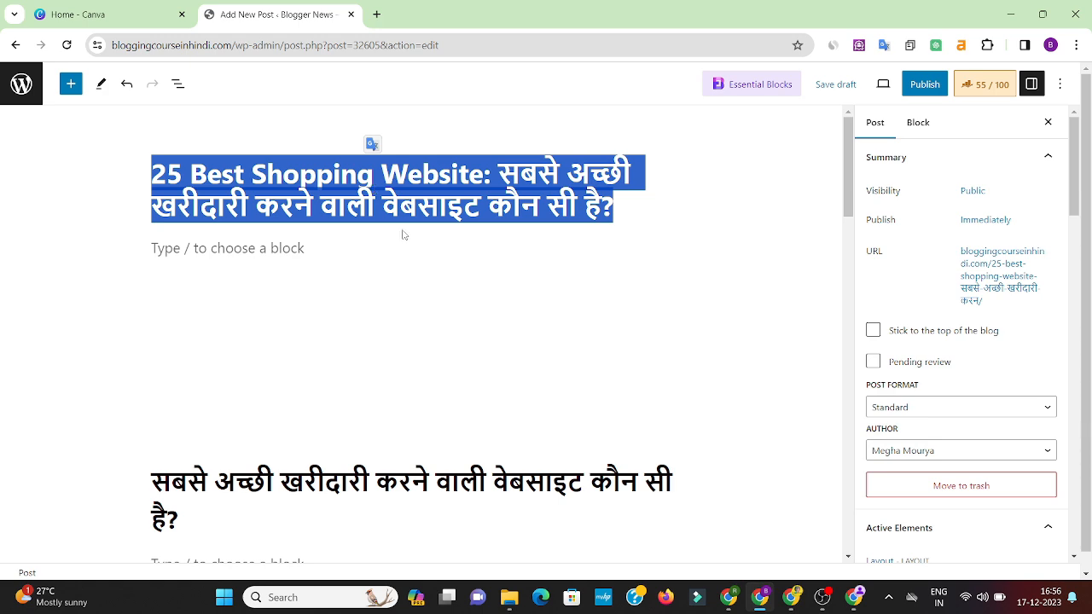
{"action": "scroll", "coordinate": [402, 232], "scroll_direction": "down", "scroll_amount": 5}
{"action": "scroll", "coordinate": [403, 234], "scroll_direction": "down", "scroll_amount": 10}
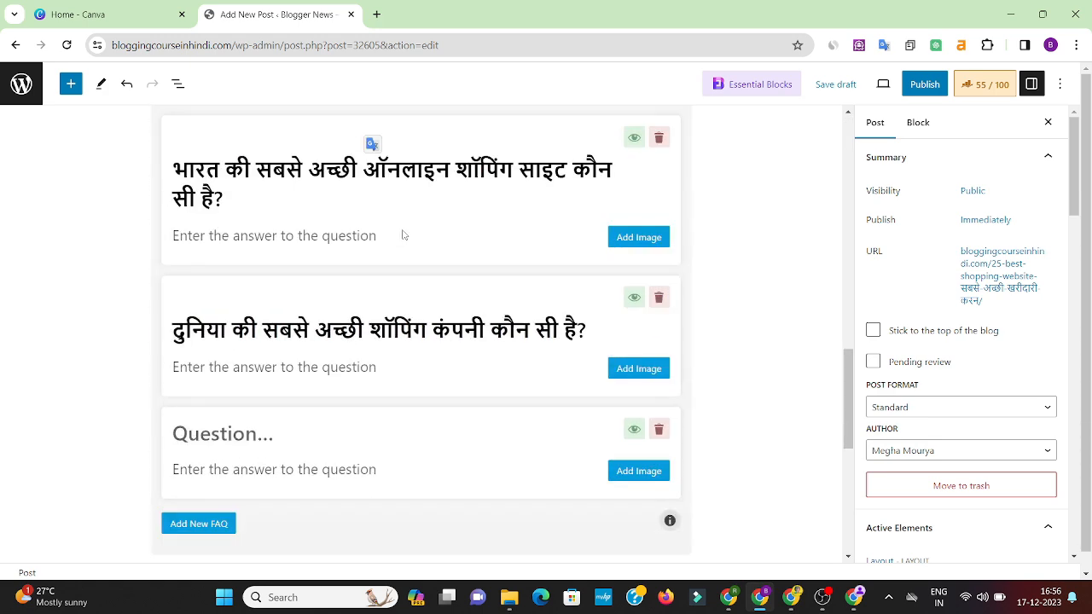
{"action": "scroll", "coordinate": [404, 332], "scroll_direction": "up", "scroll_amount": 4}
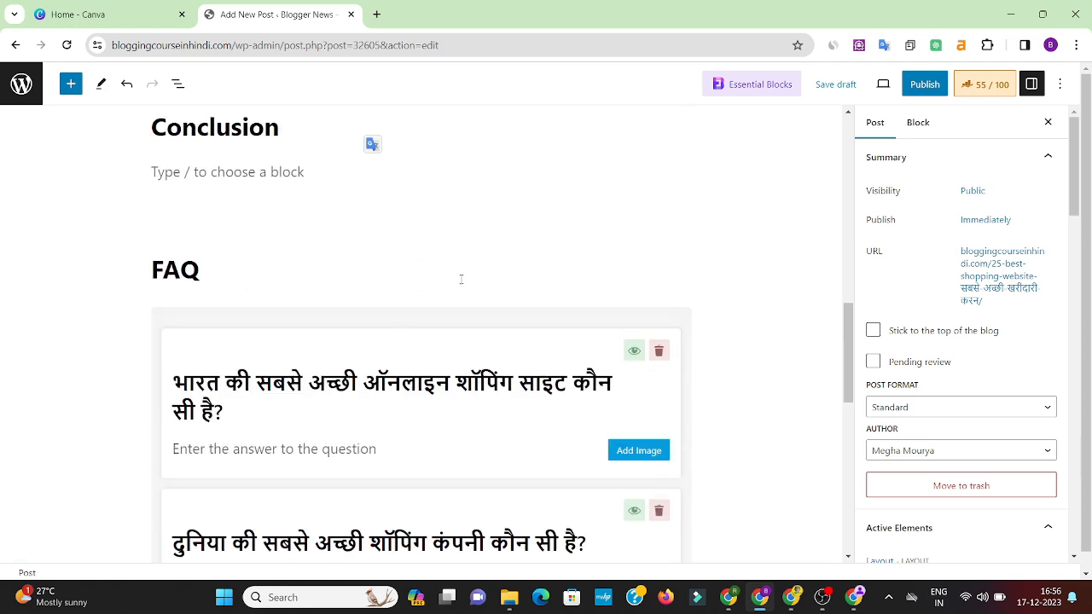
{"action": "scroll", "coordinate": [465, 278], "scroll_direction": "up", "scroll_amount": 8}
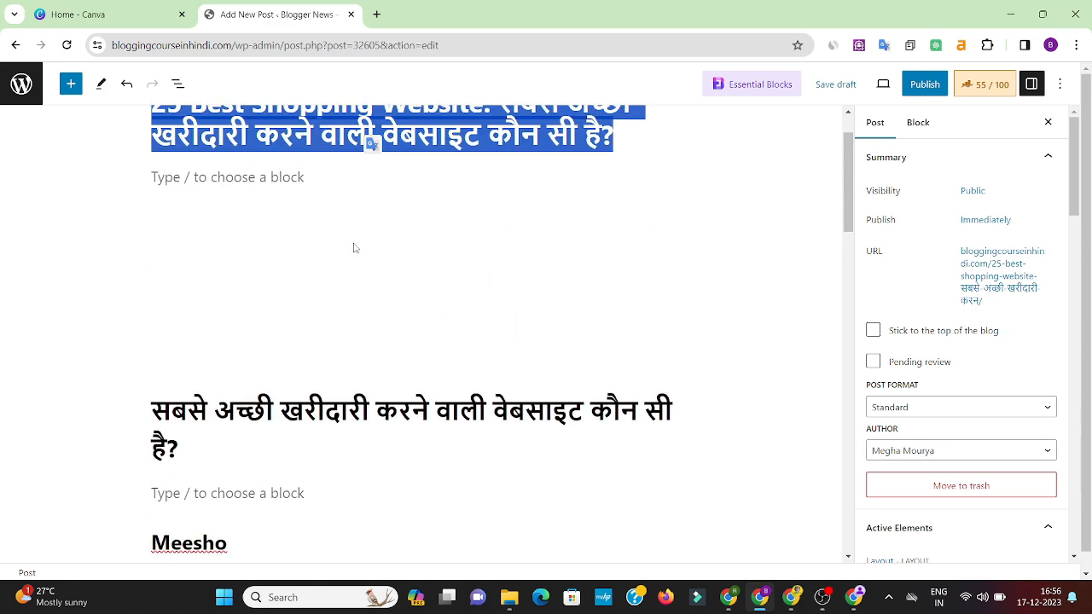
{"action": "scroll", "coordinate": [367, 254], "scroll_direction": "up", "scroll_amount": 1}
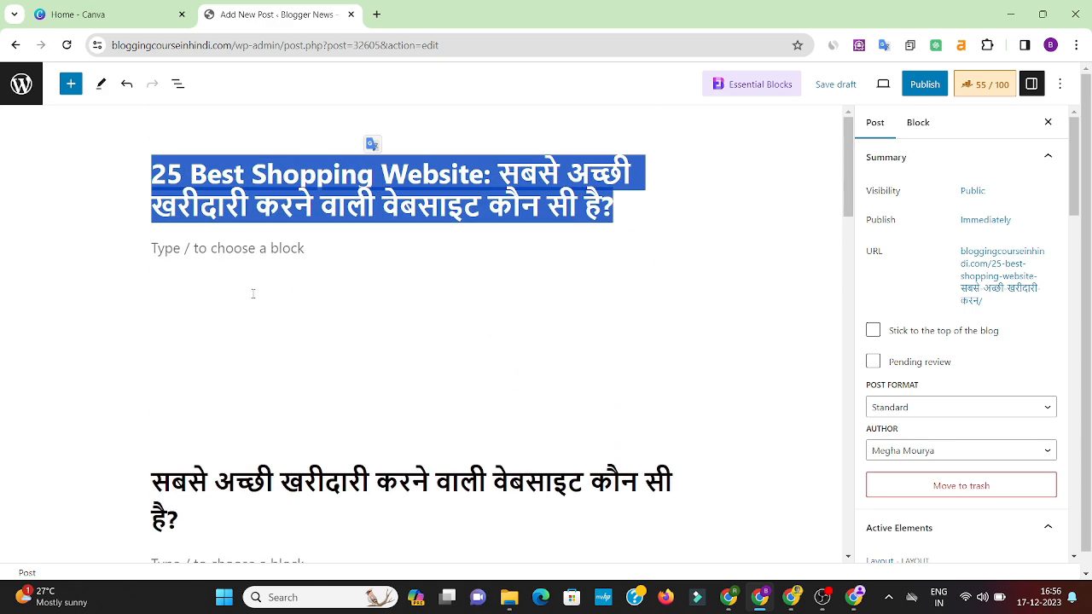
{"action": "scroll", "coordinate": [386, 424], "scroll_direction": "down", "scroll_amount": 3}
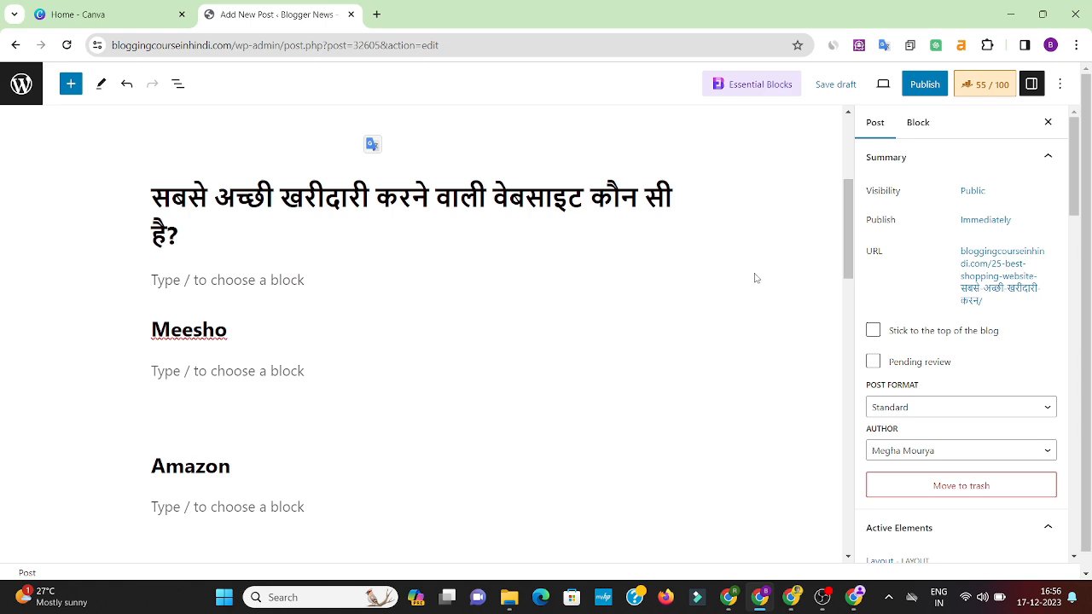
{"action": "scroll", "coordinate": [439, 336], "scroll_direction": "down", "scroll_amount": 15}
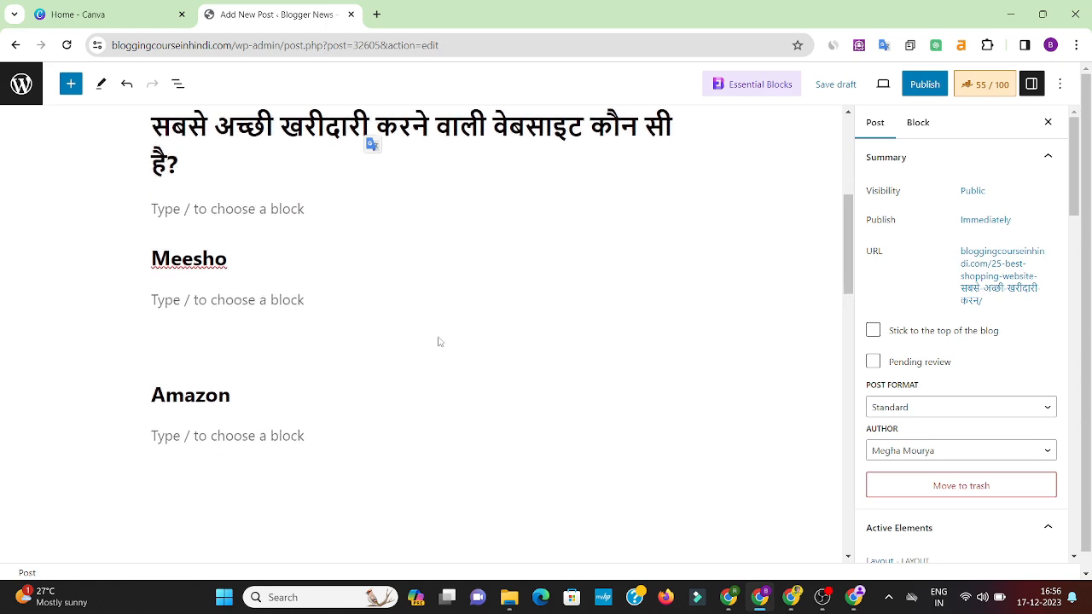
{"action": "scroll", "coordinate": [440, 341], "scroll_direction": "up", "scroll_amount": 18}
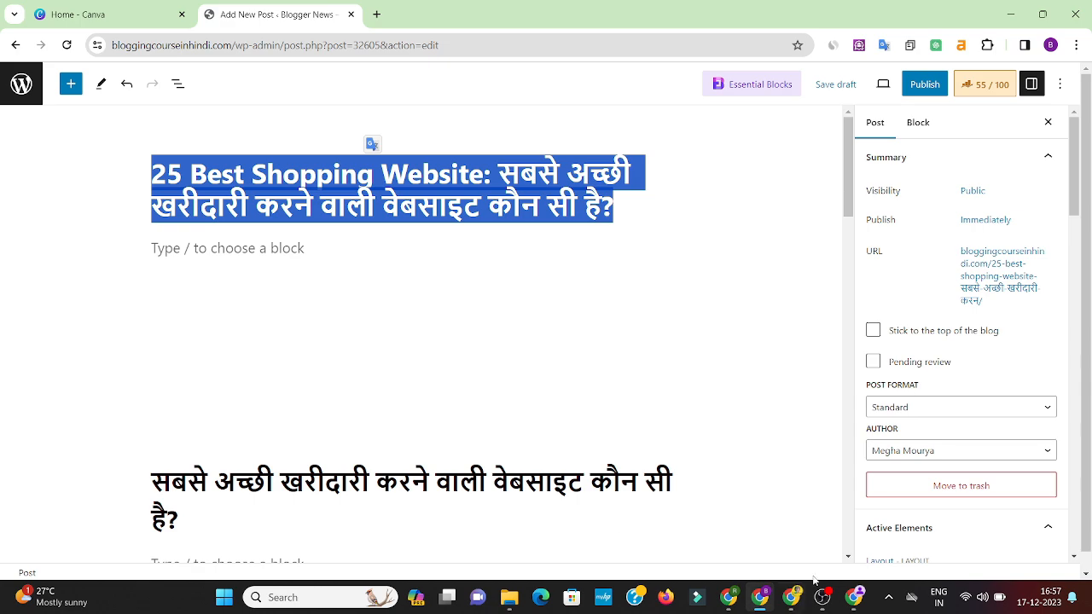
Switch to YouTube and examine the channel's video on writing a high-quality Hindi blog post in 5 minutes among its recent uploads
{"action": "left_click", "coordinate": [790, 597]}
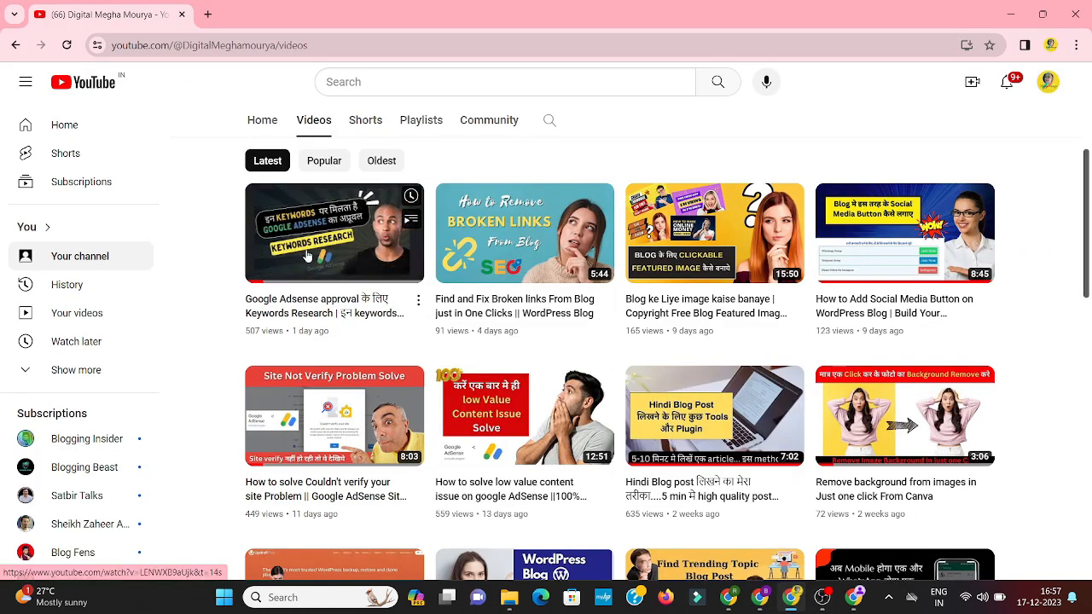
{"action": "scroll", "coordinate": [667, 401], "scroll_direction": "down", "scroll_amount": 2}
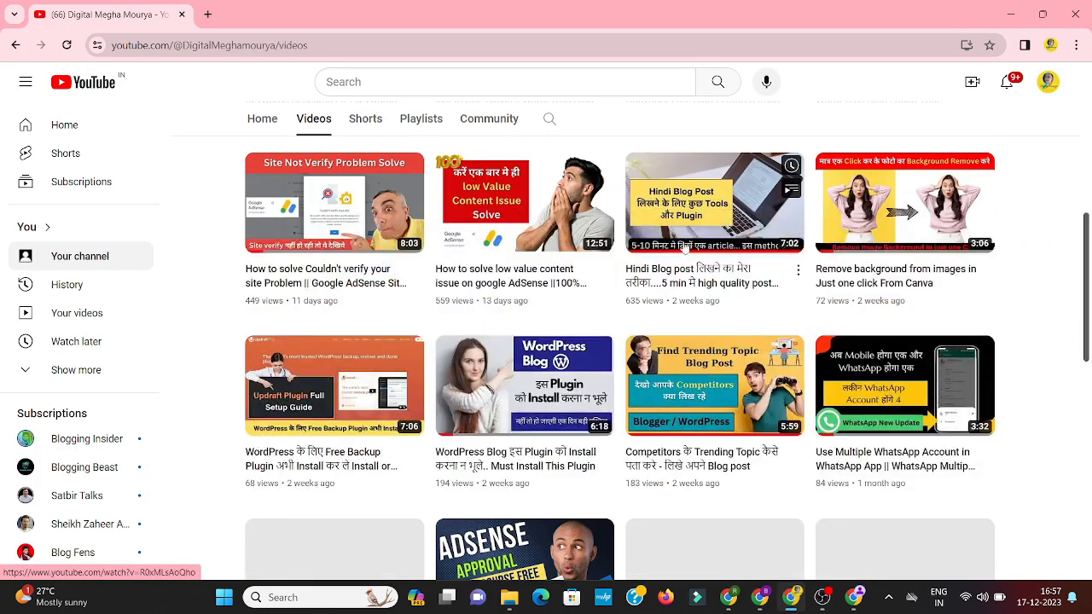
{"action": "mouse_move", "coordinate": [651, 201]}
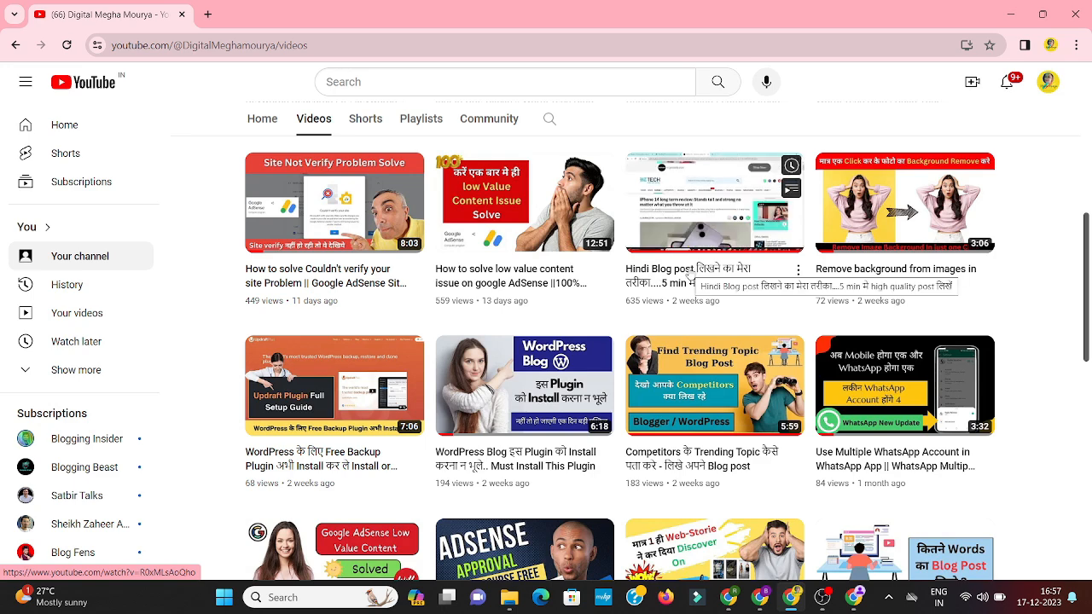
{"action": "scroll", "coordinate": [683, 306], "scroll_direction": "down", "scroll_amount": 2}
{"action": "scroll", "coordinate": [683, 305], "scroll_direction": "down", "scroll_amount": 1}
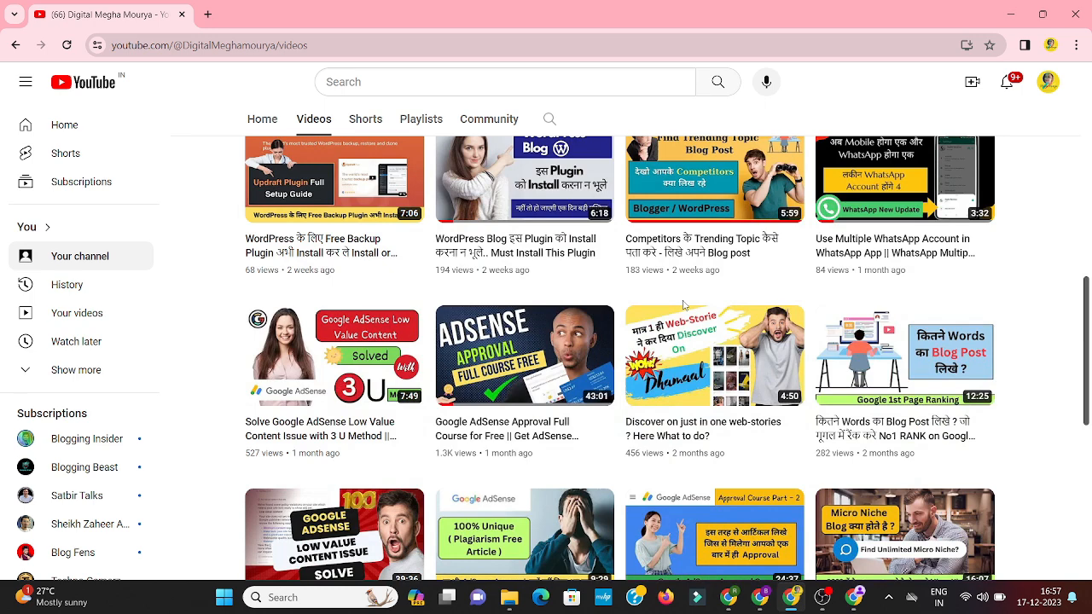
{"action": "scroll", "coordinate": [684, 305], "scroll_direction": "up", "scroll_amount": 2}
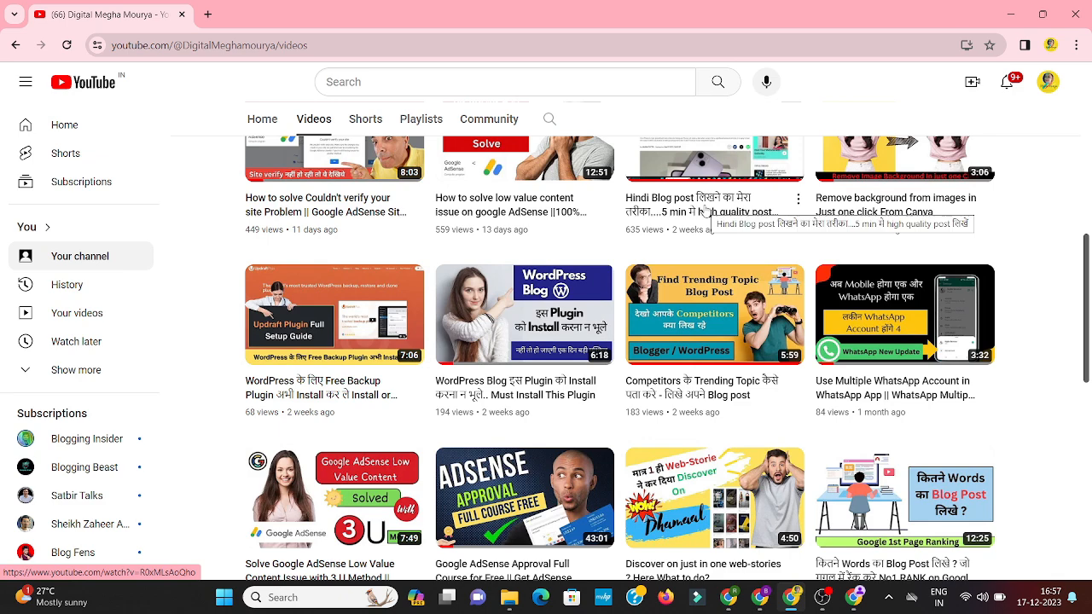
{"action": "scroll", "coordinate": [706, 210], "scroll_direction": "up", "scroll_amount": 1}
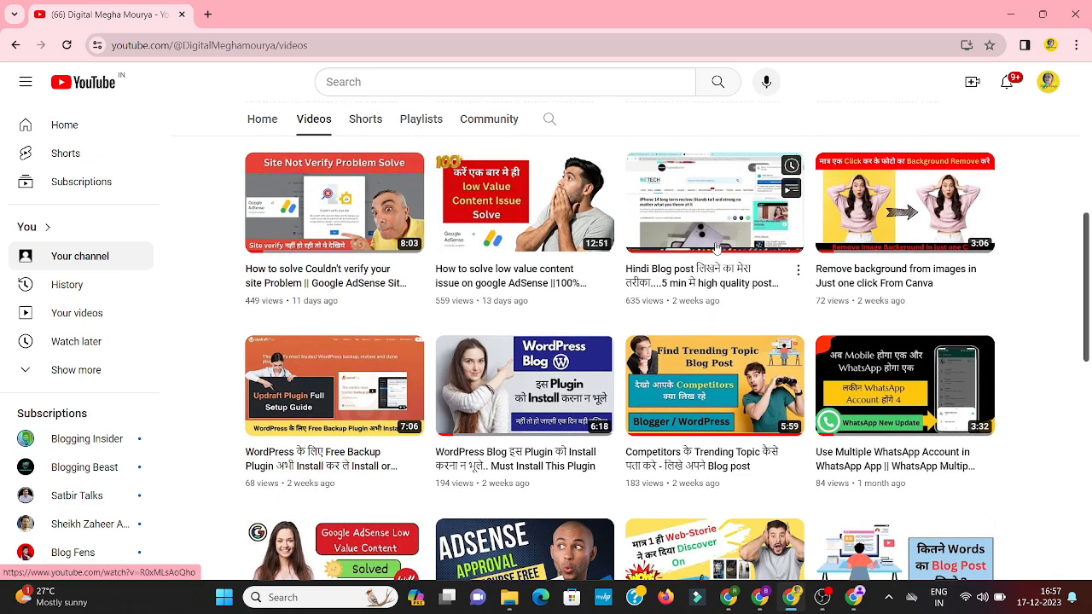
Look through the channel's older AdSense and WordPress tutorials, and return to the title of the WordPress post
{"action": "scroll", "coordinate": [714, 275], "scroll_direction": "down", "scroll_amount": 6}
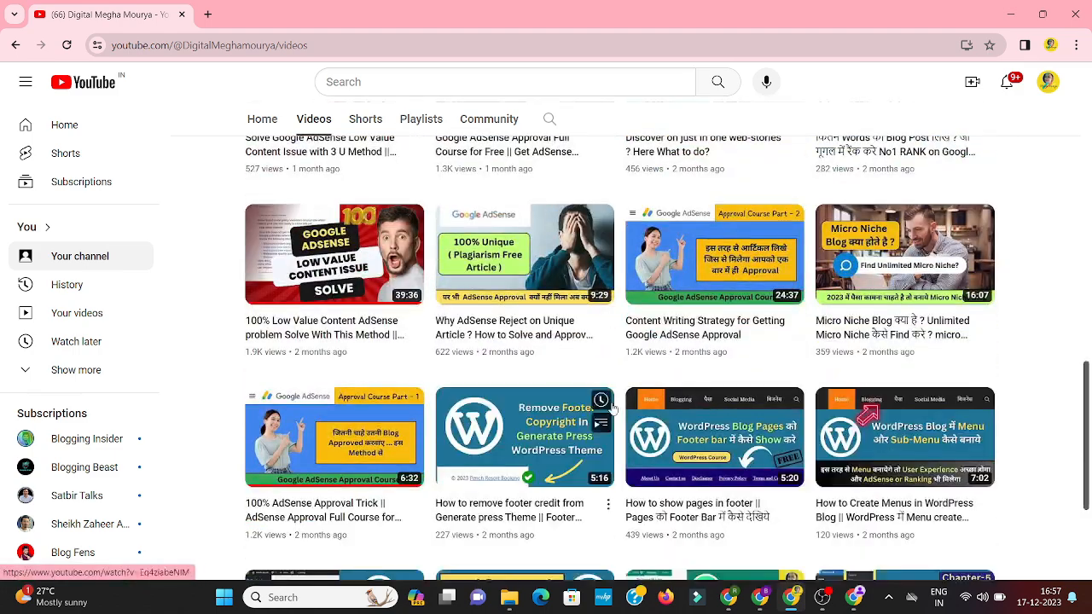
{"action": "scroll", "coordinate": [715, 275], "scroll_direction": "down", "scroll_amount": 3}
{"action": "scroll", "coordinate": [612, 409], "scroll_direction": "down", "scroll_amount": 8}
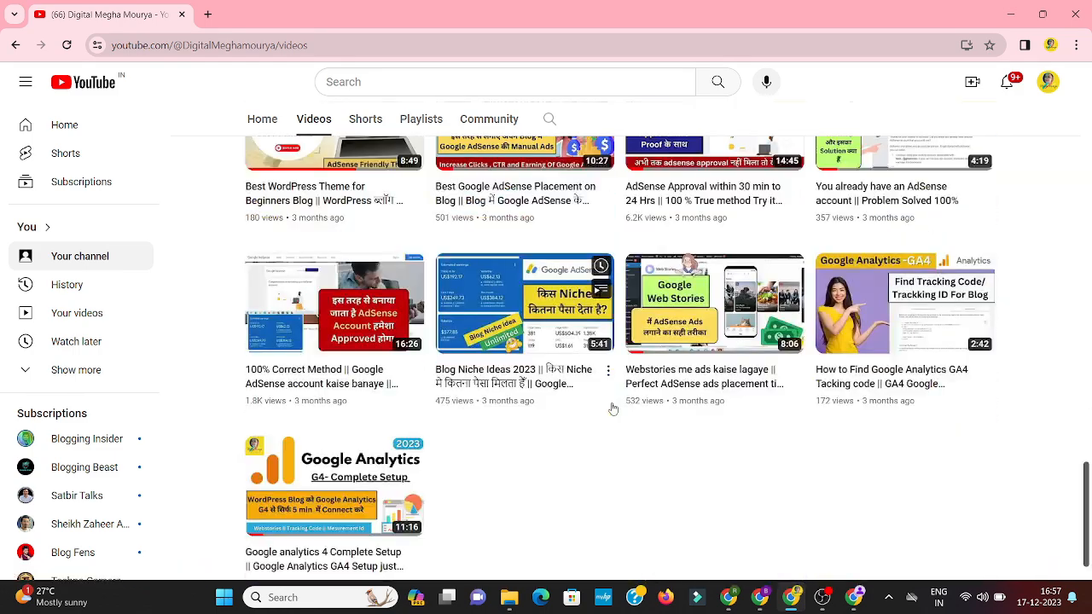
{"action": "scroll", "coordinate": [612, 410], "scroll_direction": "up", "scroll_amount": 12}
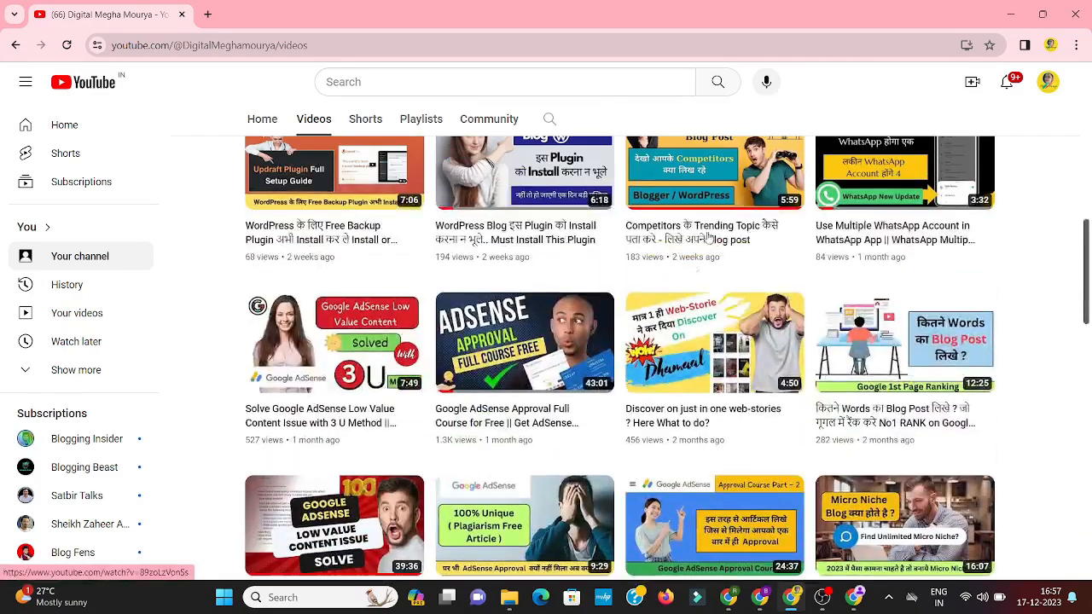
{"action": "scroll", "coordinate": [699, 341], "scroll_direction": "up", "scroll_amount": 3}
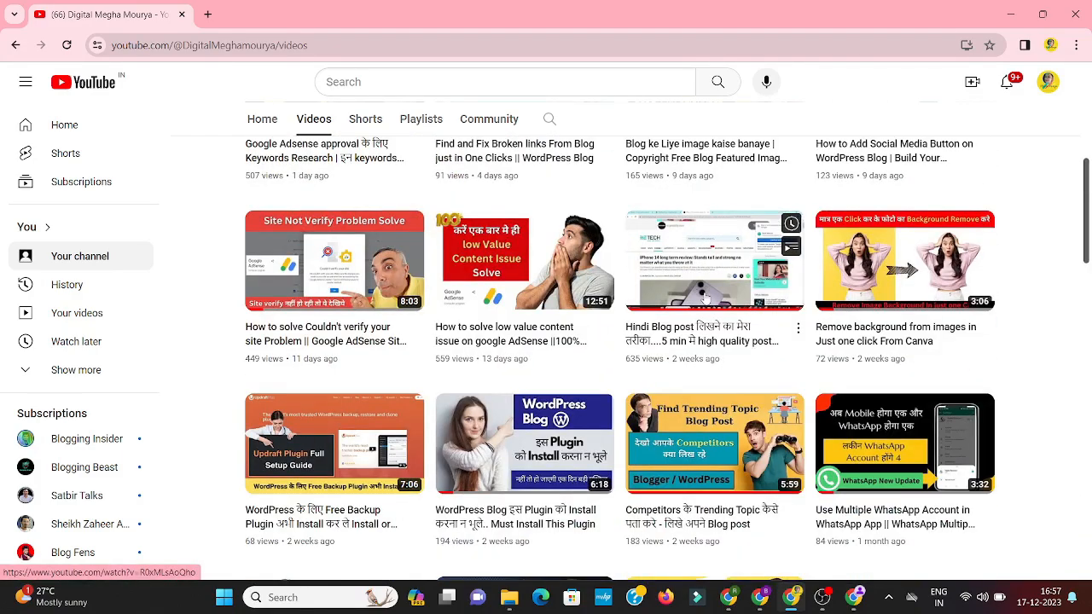
{"action": "scroll", "coordinate": [689, 366], "scroll_direction": "up", "scroll_amount": 5}
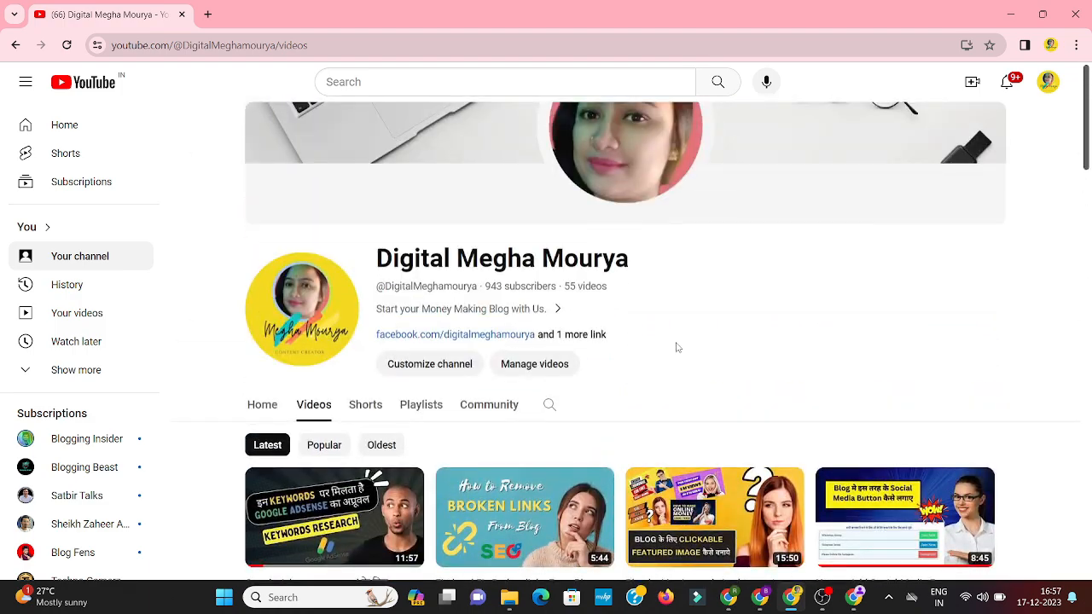
{"action": "scroll", "coordinate": [684, 370], "scroll_direction": "down", "scroll_amount": 12}
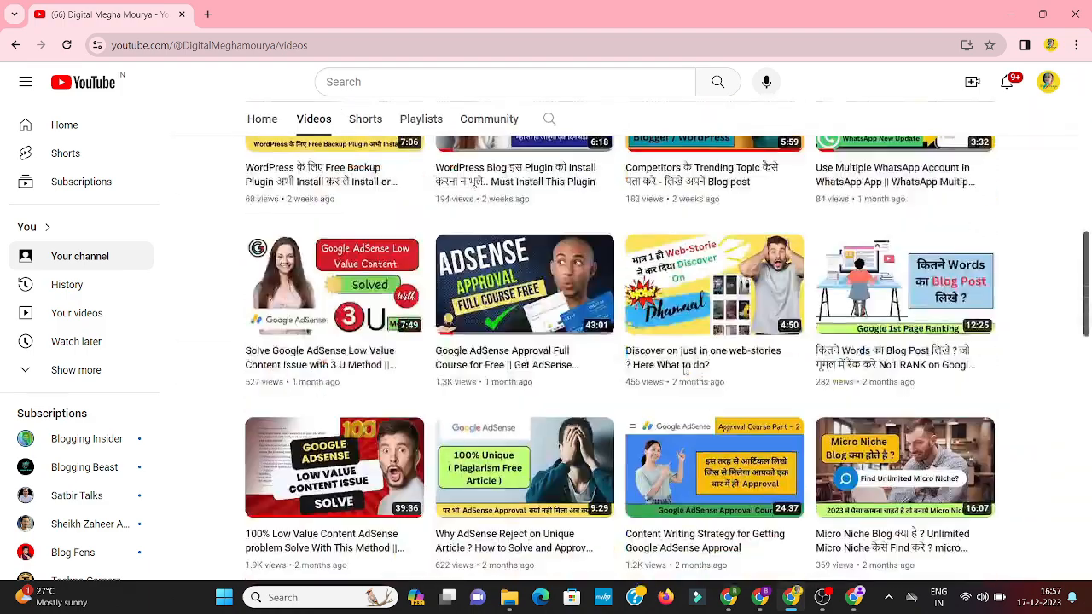
{"action": "scroll", "coordinate": [685, 373], "scroll_direction": "down", "scroll_amount": 2}
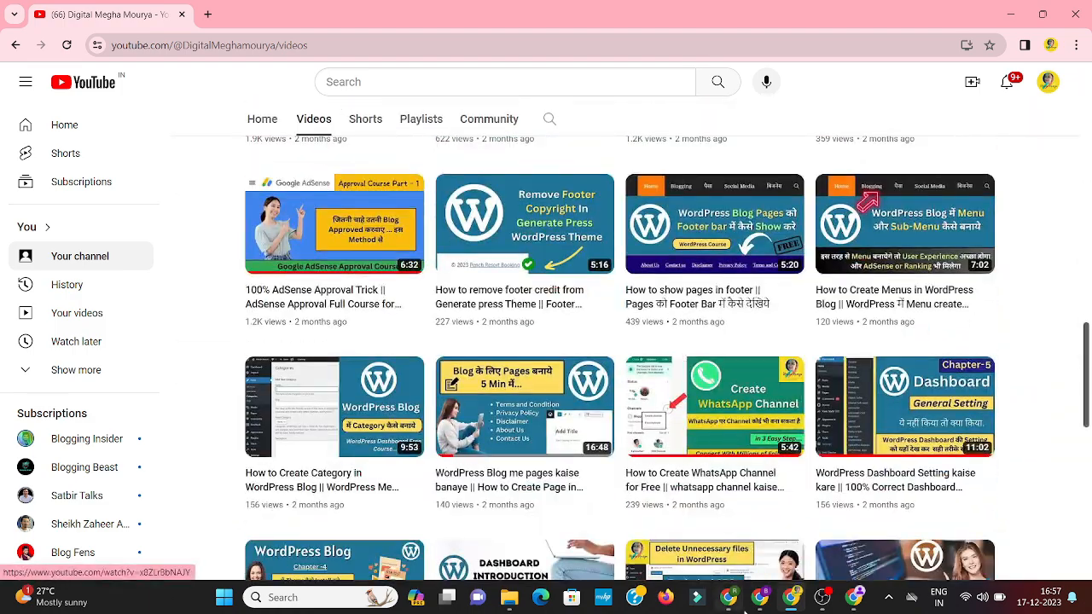
{"action": "left_click", "coordinate": [760, 606]}
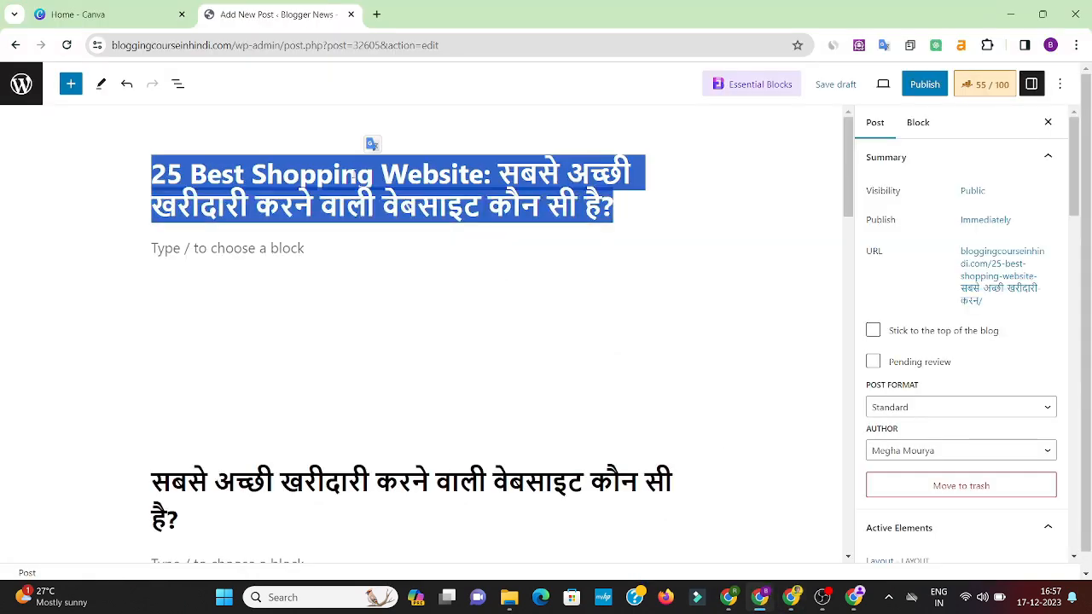
{"action": "double_click", "coordinate": [353, 174]}
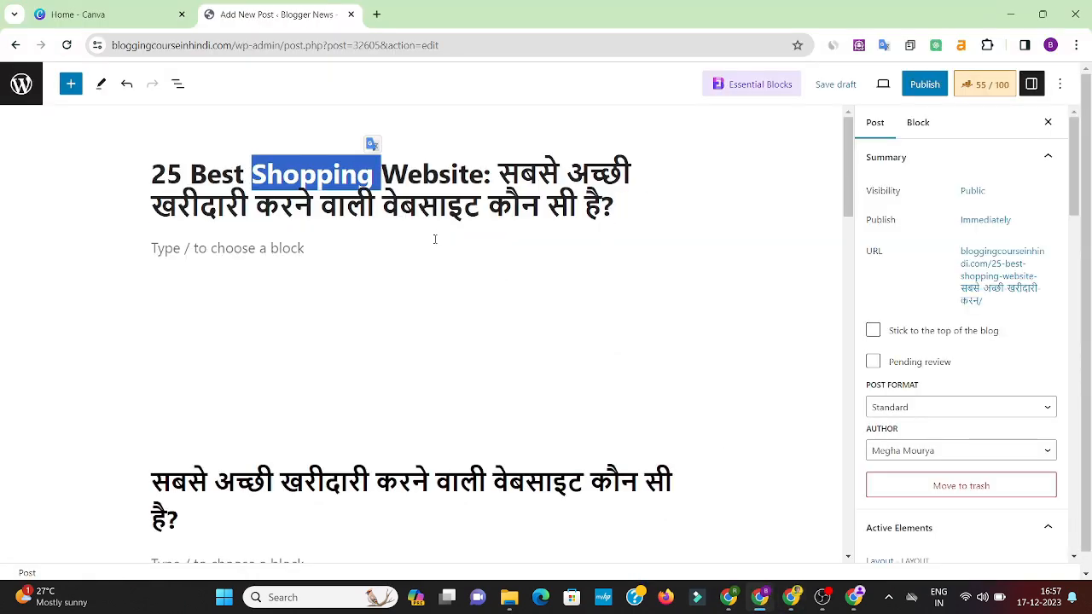